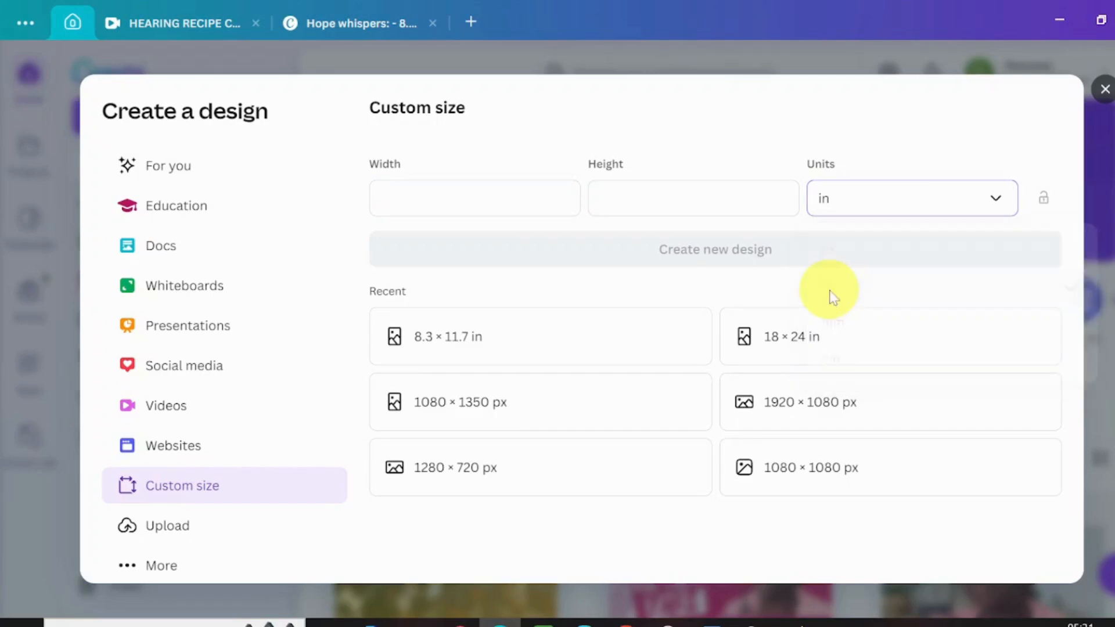
Step: Create a new custom-size design 8.3 in wide and 11.7 in high
{"action": "left_click", "coordinate": [398, 193]}
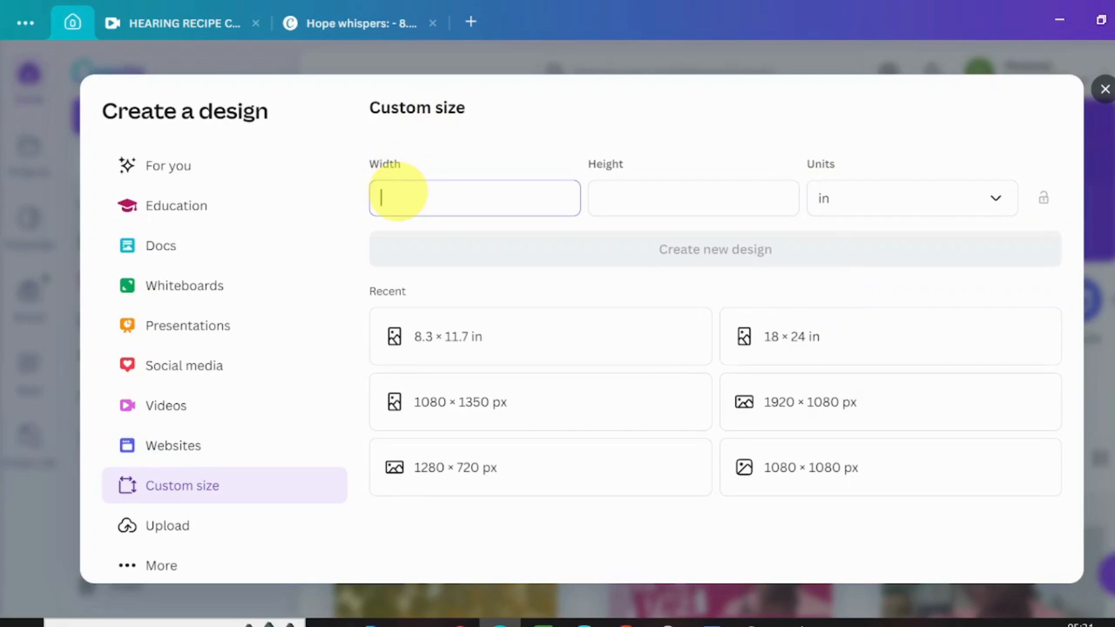
{"action": "type", "text": "8.3"}
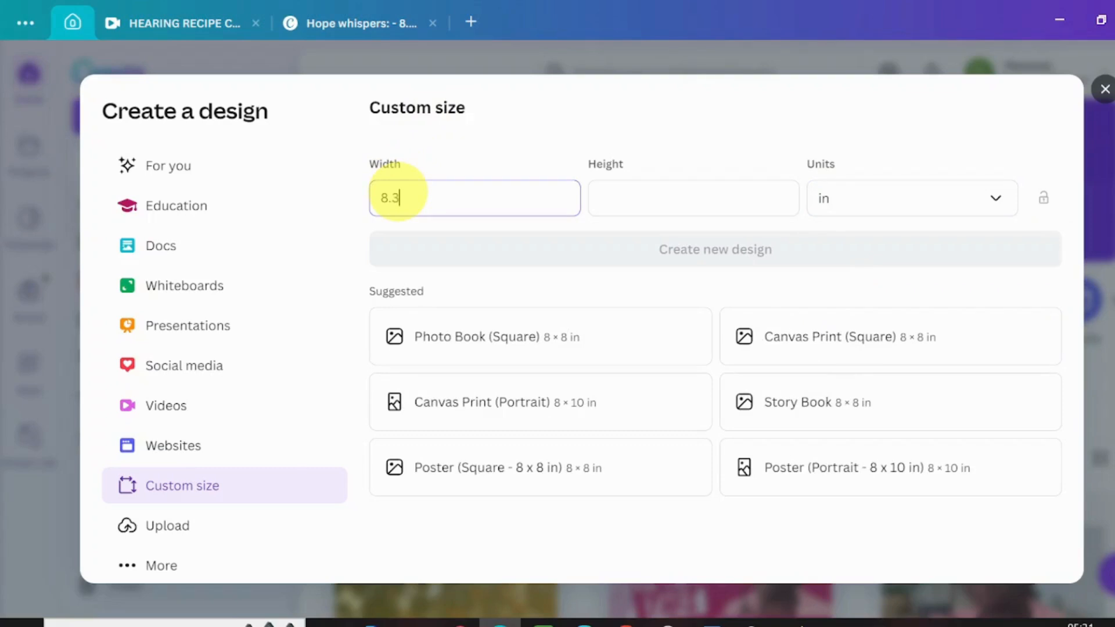
{"action": "left_click", "coordinate": [609, 192]}
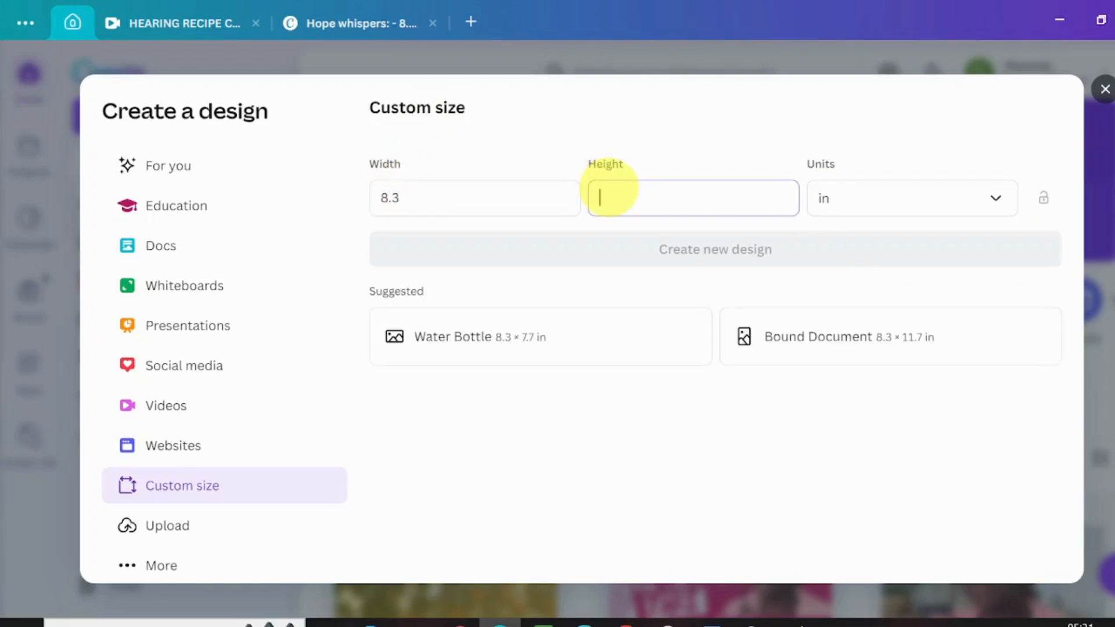
{"action": "type", "text": "11.7"}
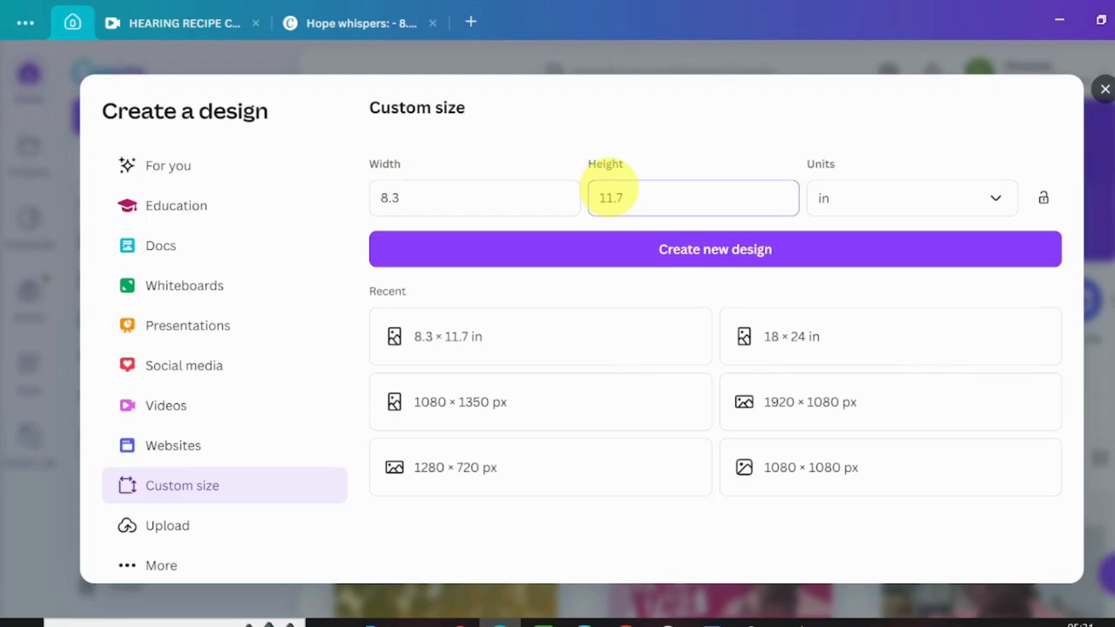
{"action": "left_click", "coordinate": [705, 251]}
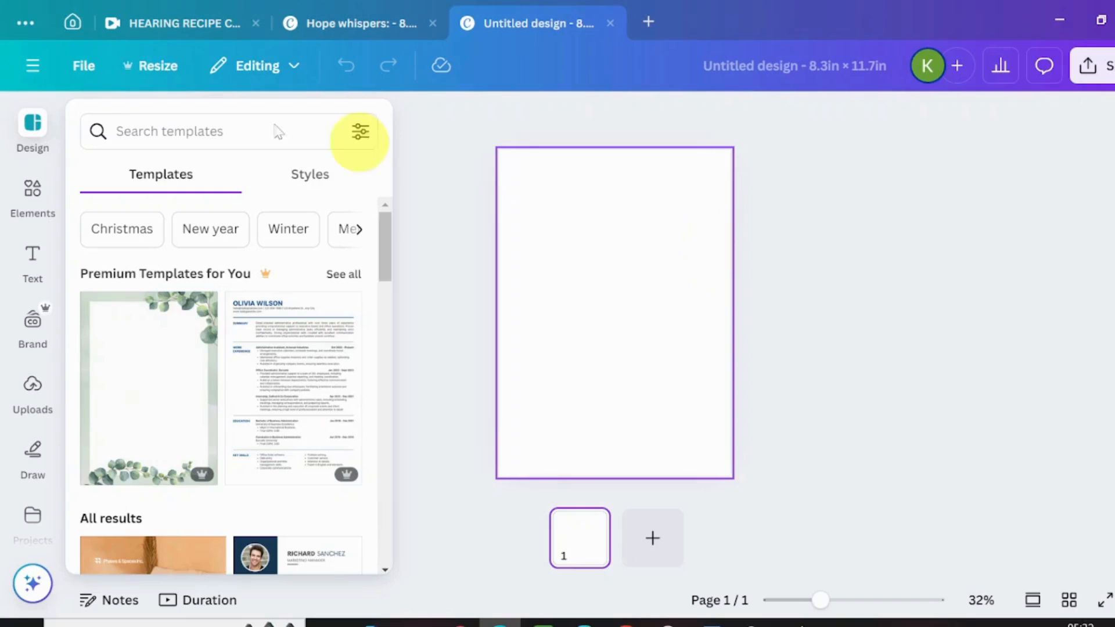
Step: Add the recently used beige grainy background graphic and set it as the page background
{"action": "left_click", "coordinate": [32, 192]}
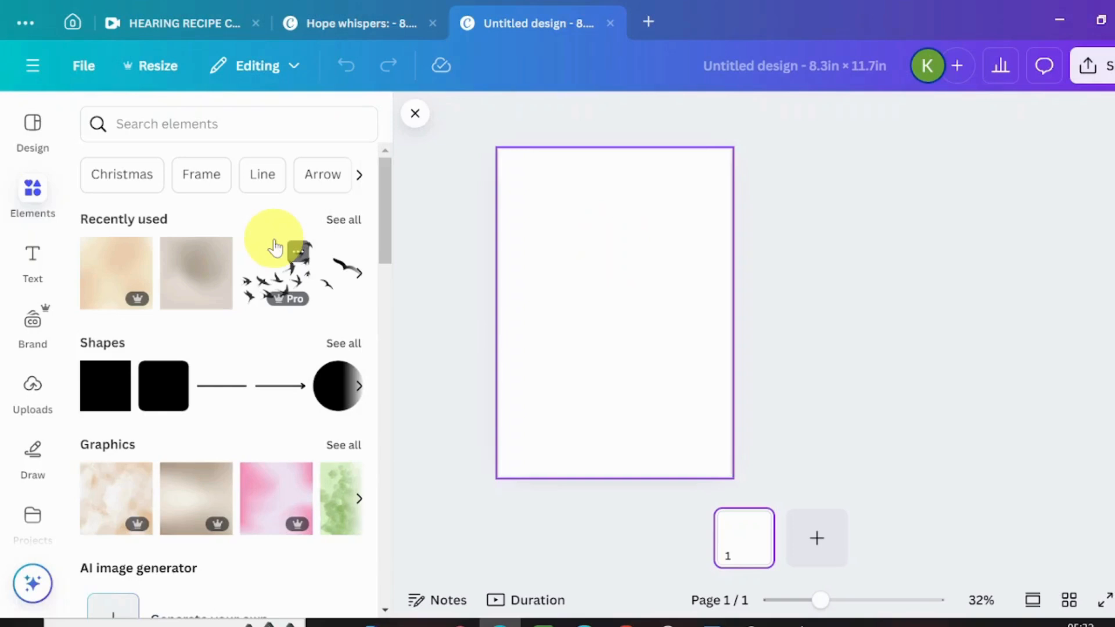
{"action": "left_click", "coordinate": [105, 270]}
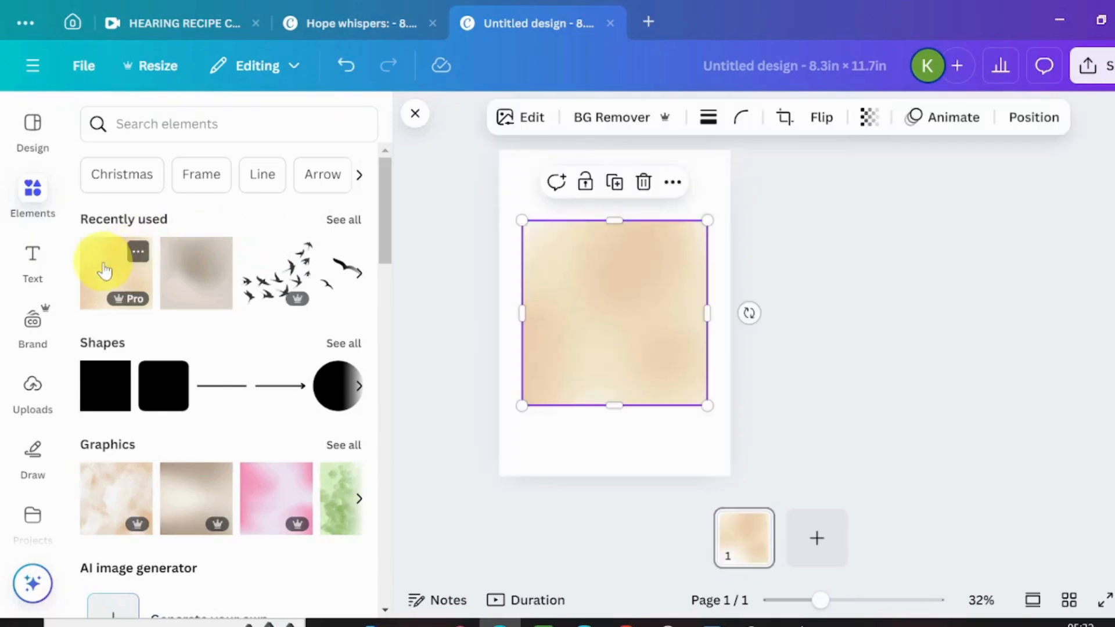
{"action": "left_click", "coordinate": [138, 253]}
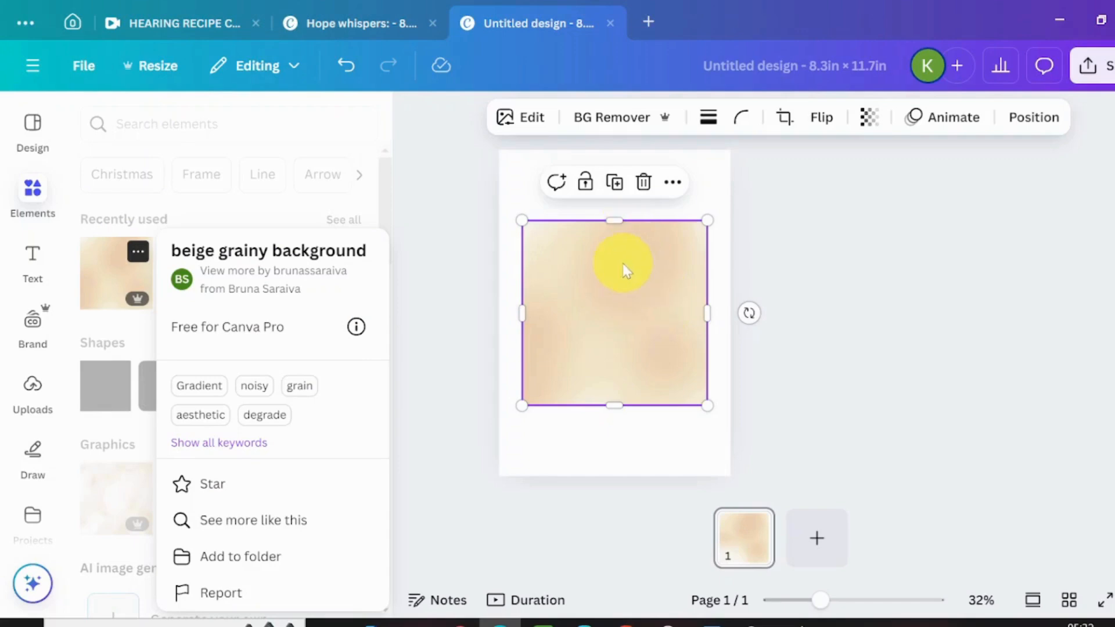
{"action": "left_click", "coordinate": [670, 183]}
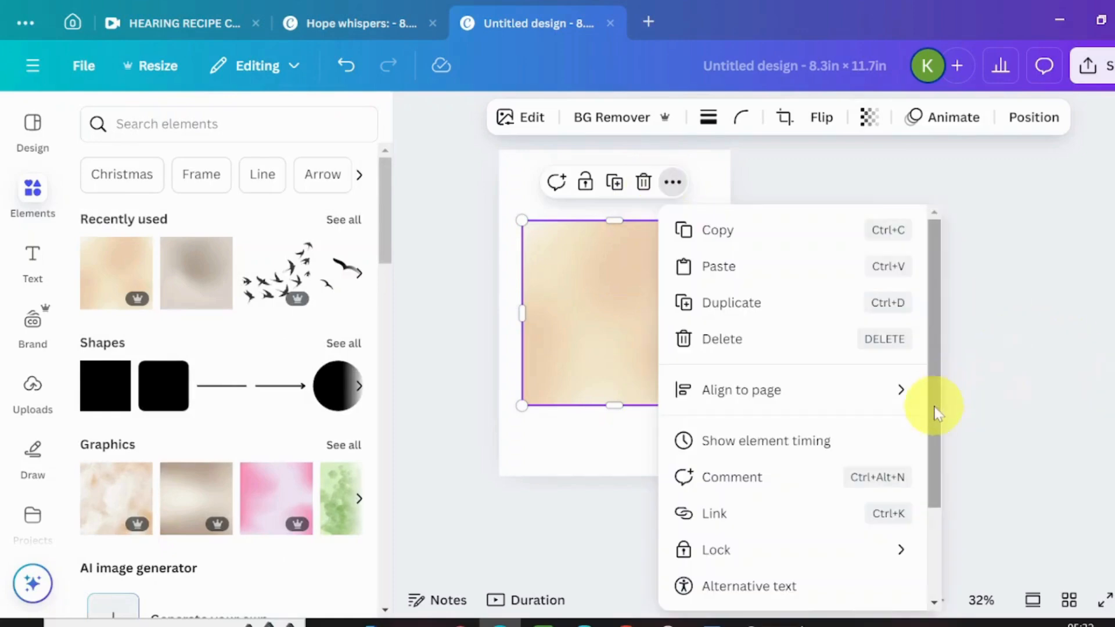
{"action": "scroll", "coordinate": [942, 436], "scroll_direction": "down", "scroll_amount": 2}
{"action": "scroll", "coordinate": [941, 464], "scroll_direction": "down", "scroll_amount": 3}
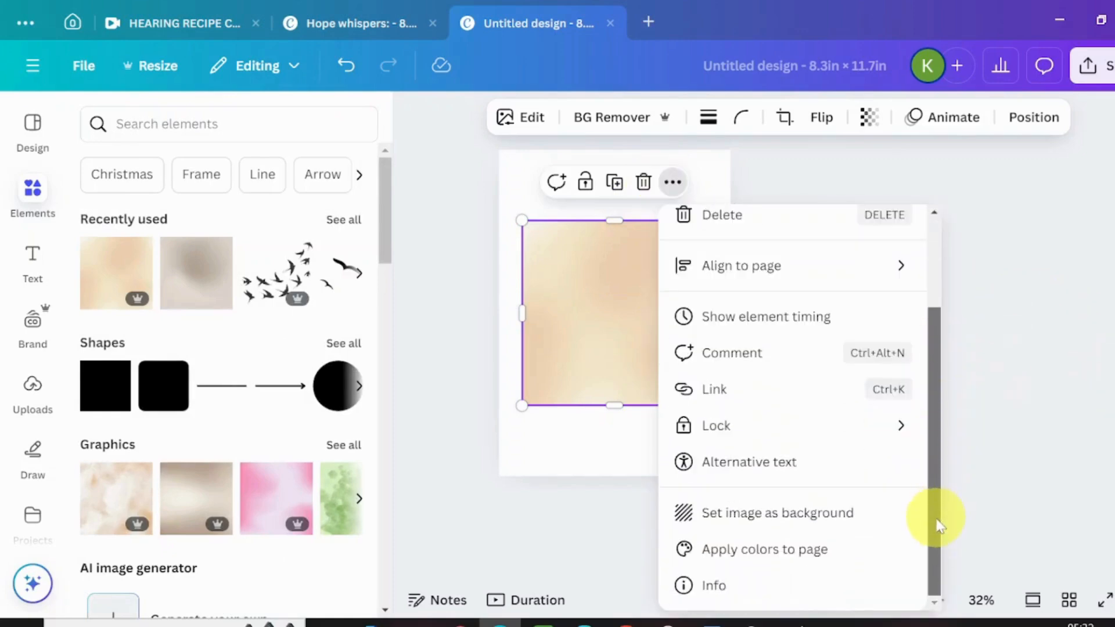
{"action": "left_click", "coordinate": [799, 520]}
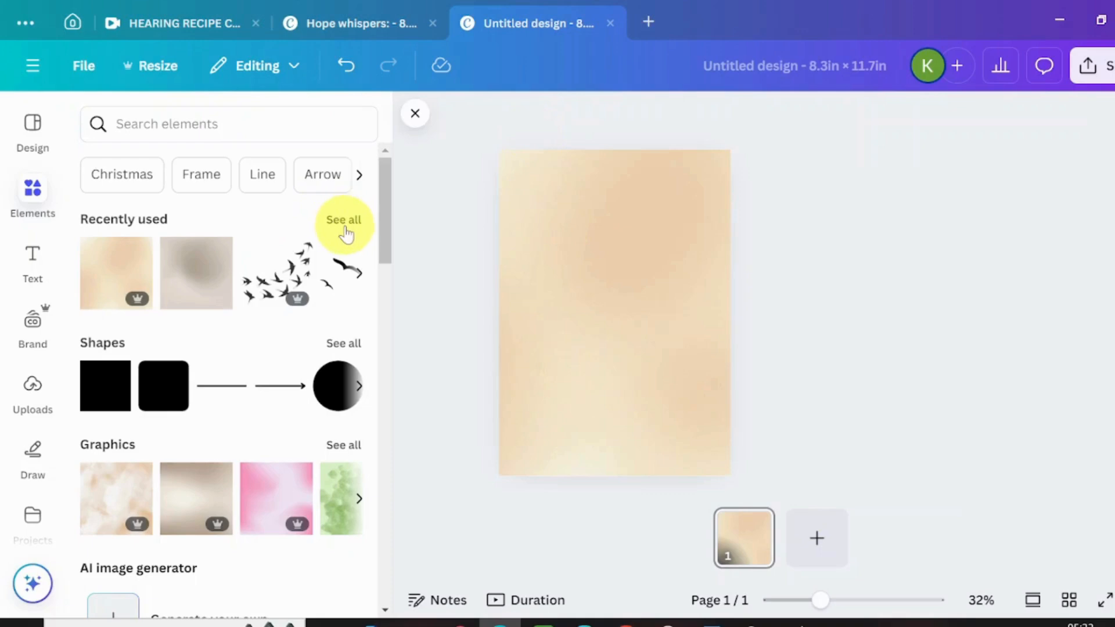
Step: Place the yellow-orange glowing sun graphic from the recently used elements at the page's upper edge and shrink it to about half the page width
{"action": "left_click", "coordinate": [345, 234]}
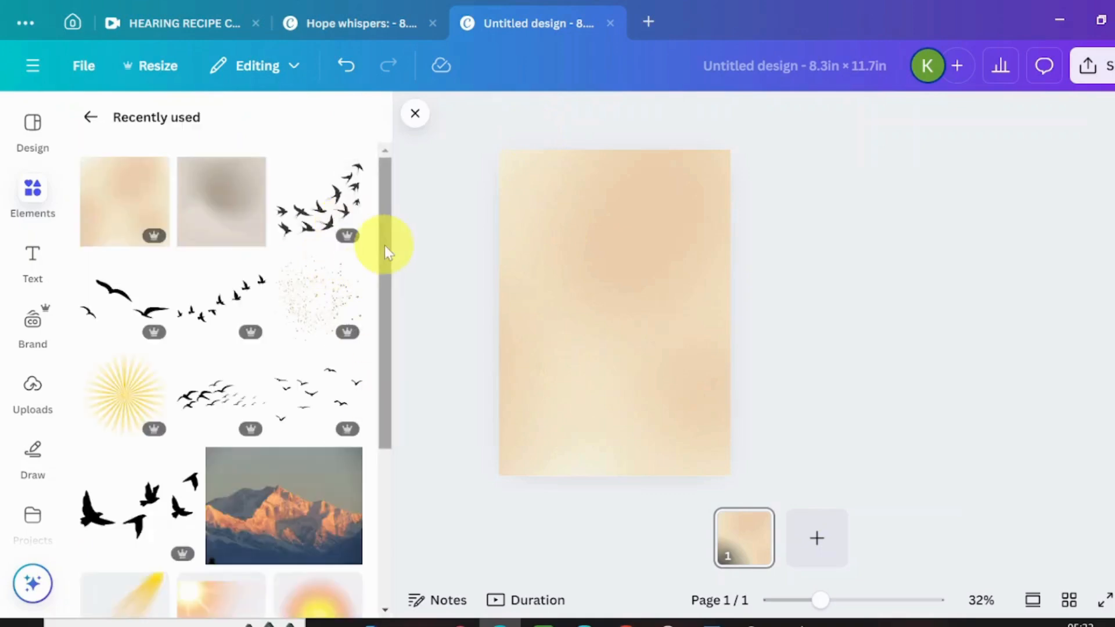
{"action": "left_click_drag", "start_coordinate": [384, 245], "coordinate": [347, 416]}
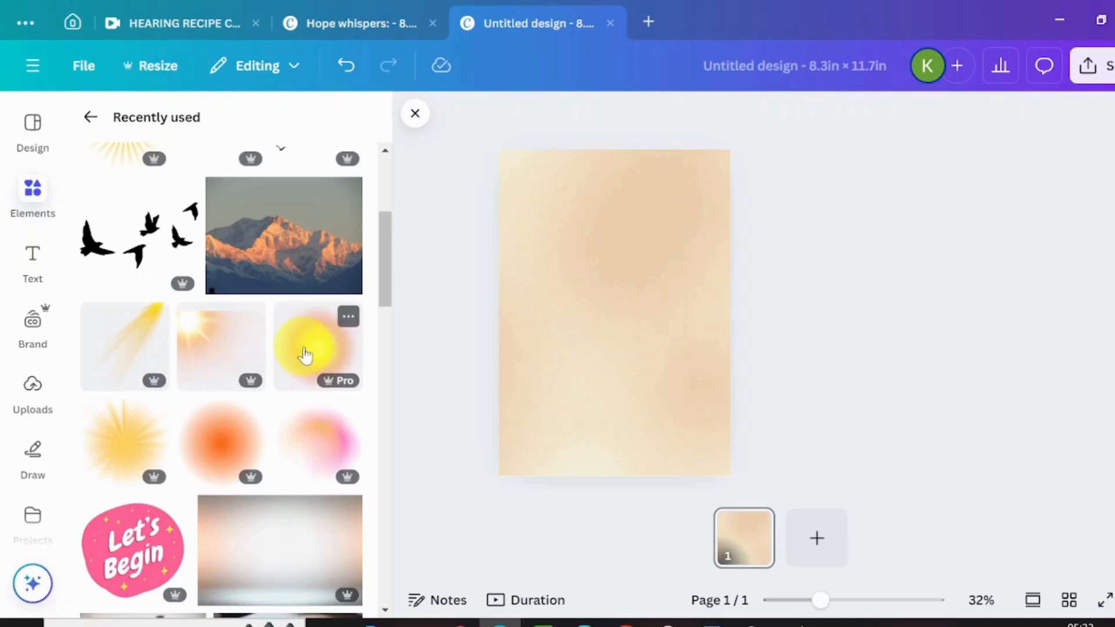
{"action": "left_click_drag", "start_coordinate": [305, 354], "coordinate": [622, 246]}
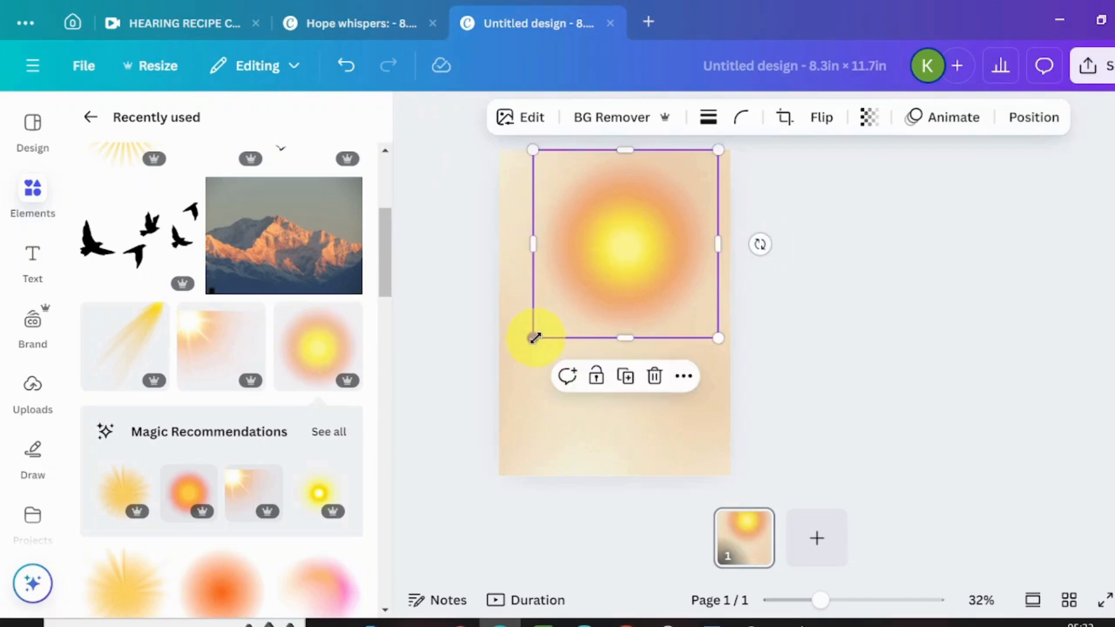
{"action": "left_click_drag", "start_coordinate": [535, 330], "coordinate": [580, 253]}
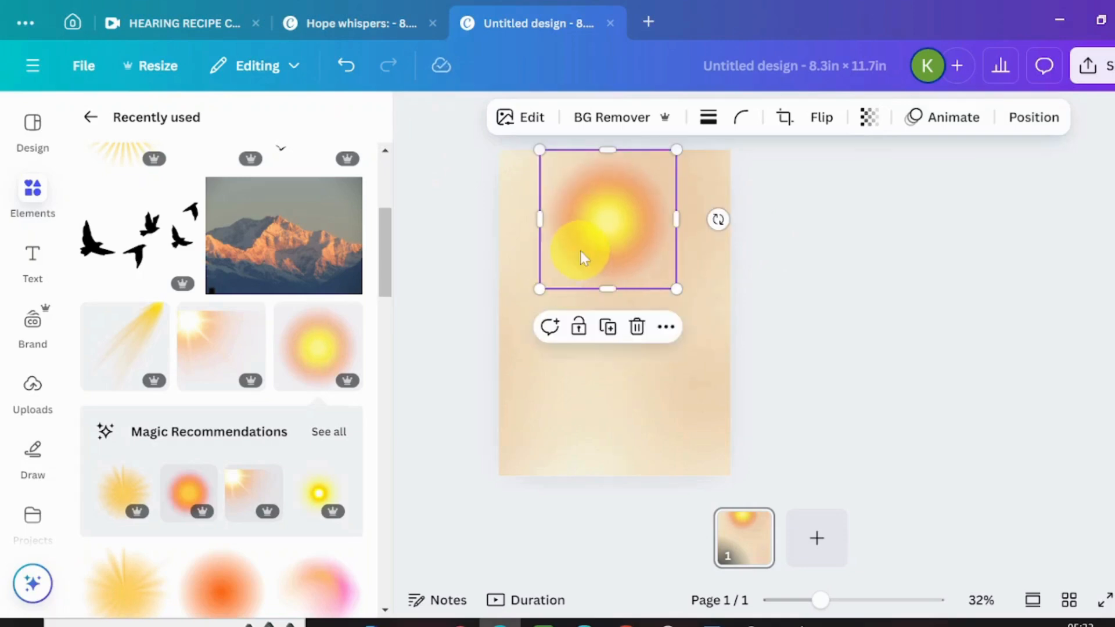
{"action": "left_click_drag", "start_coordinate": [677, 290], "coordinate": [660, 272]}
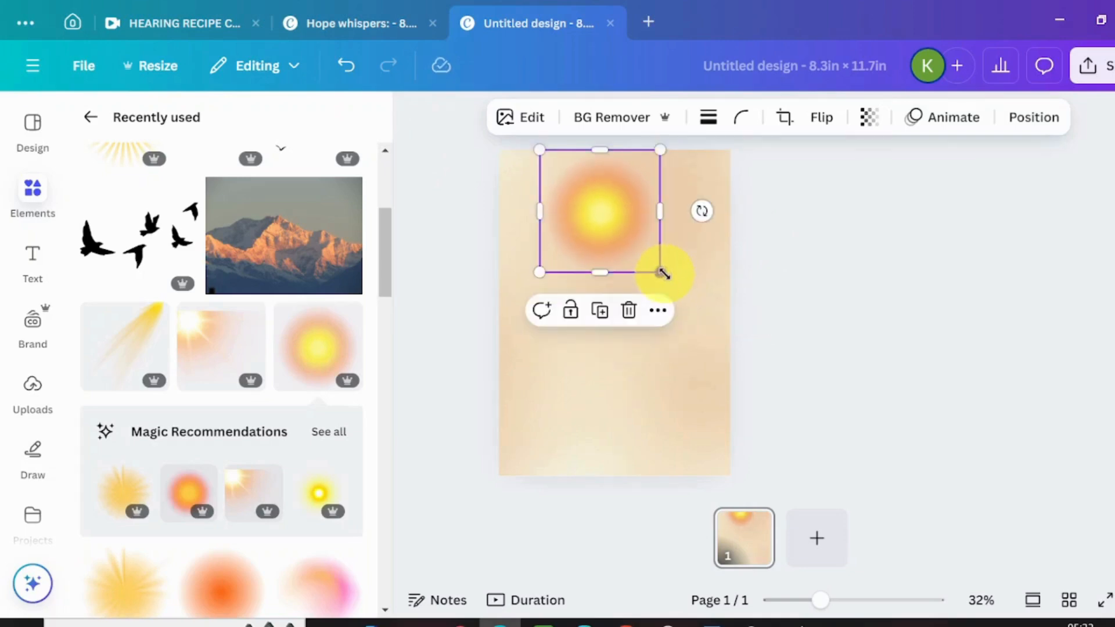
Step: Add the white sun flare graphic with the peach glow, shrink it, and place its bright corner over the sun
{"action": "left_click", "coordinate": [218, 347]}
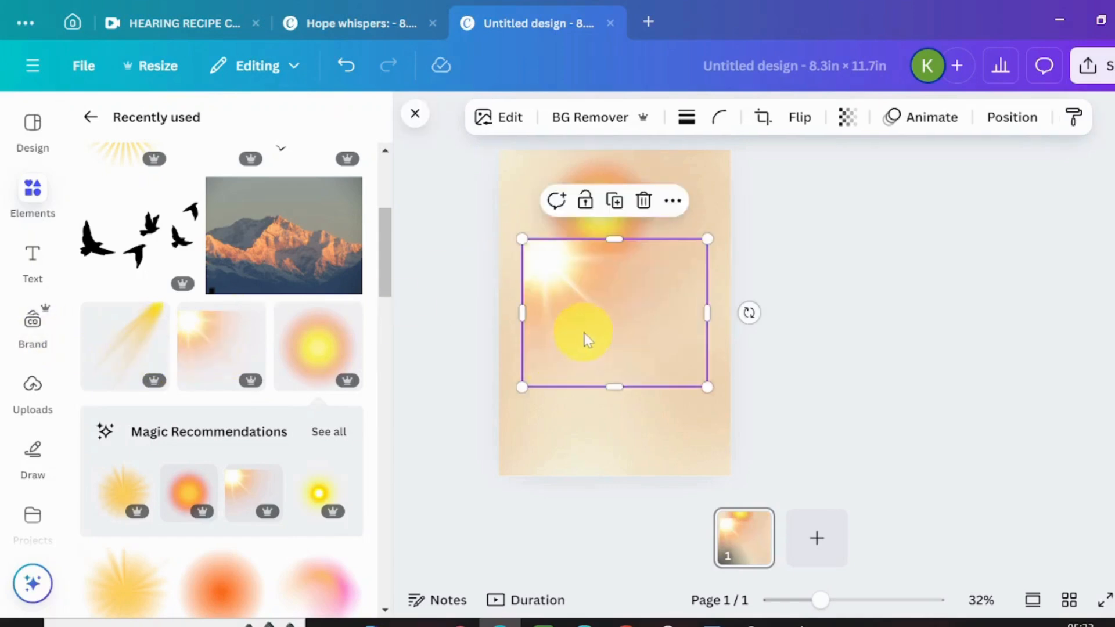
{"action": "mouse_move", "coordinate": [654, 268]}
{"action": "left_mouse_down"}
{"action": "mouse_move", "coordinate": [653, 242]}
{"action": "mouse_move", "coordinate": [643, 286]}
{"action": "left_mouse_up"}
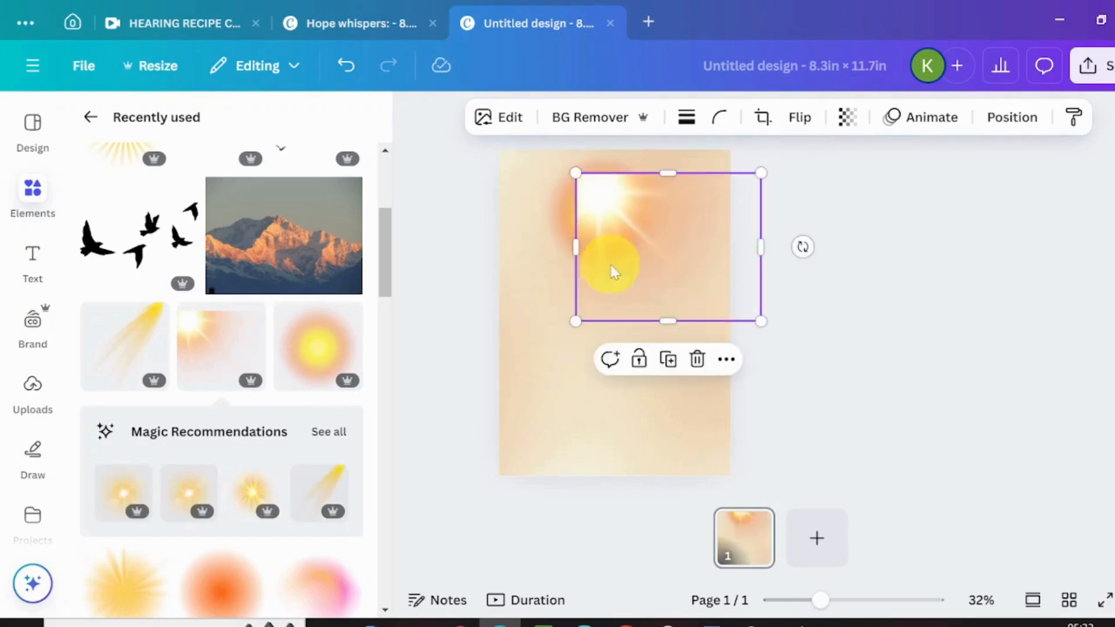
{"action": "left_click", "coordinate": [538, 222]}
{"action": "left_click", "coordinate": [551, 229]}
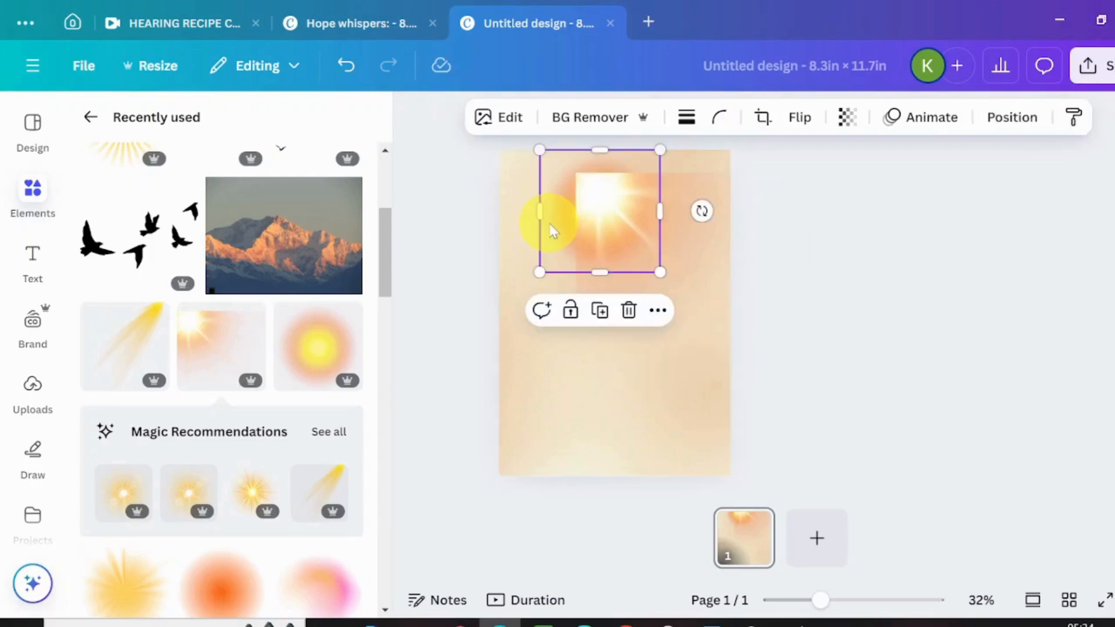
{"action": "left_click_drag", "start_coordinate": [552, 231], "coordinate": [629, 232]}
{"action": "left_click", "coordinate": [621, 235]}
{"action": "left_click_drag", "start_coordinate": [761, 316], "coordinate": [688, 260]}
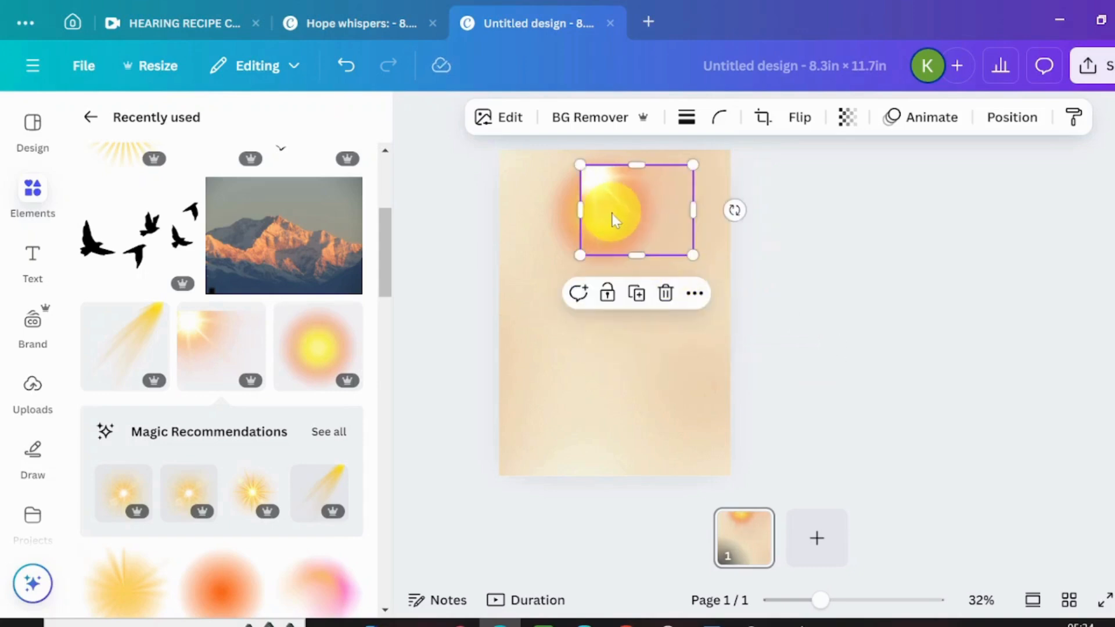
{"action": "left_click_drag", "start_coordinate": [613, 220], "coordinate": [617, 229]}
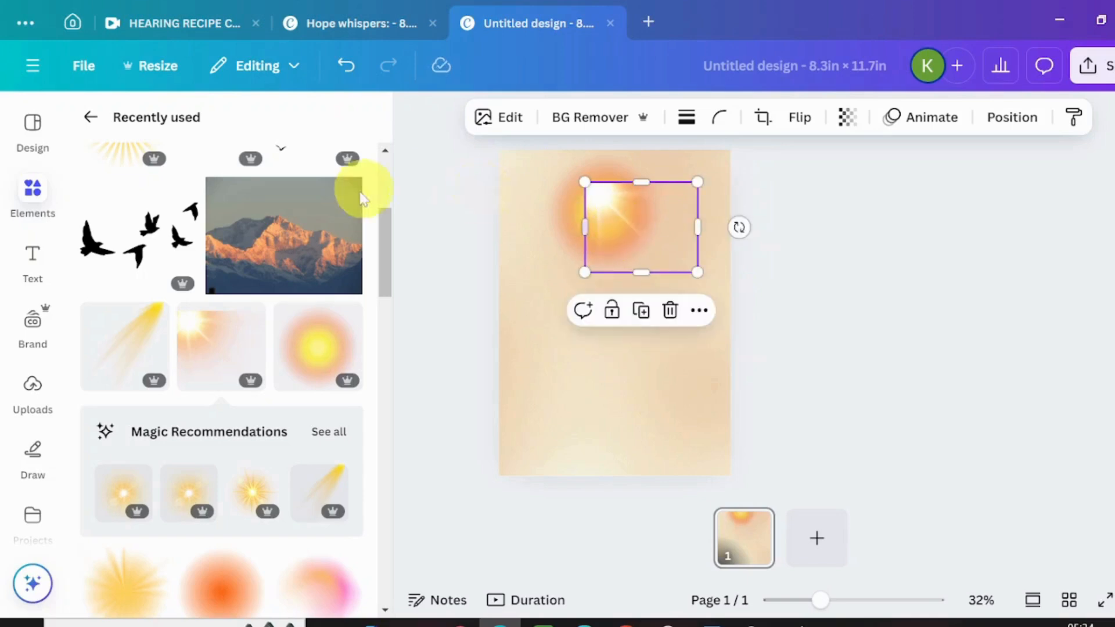
Step: Add the yellow light-ray graphic, resize it to about 4.8 × 3.78 in, and position it over the sun at the page's upper edge
{"action": "left_click", "coordinate": [115, 347]}
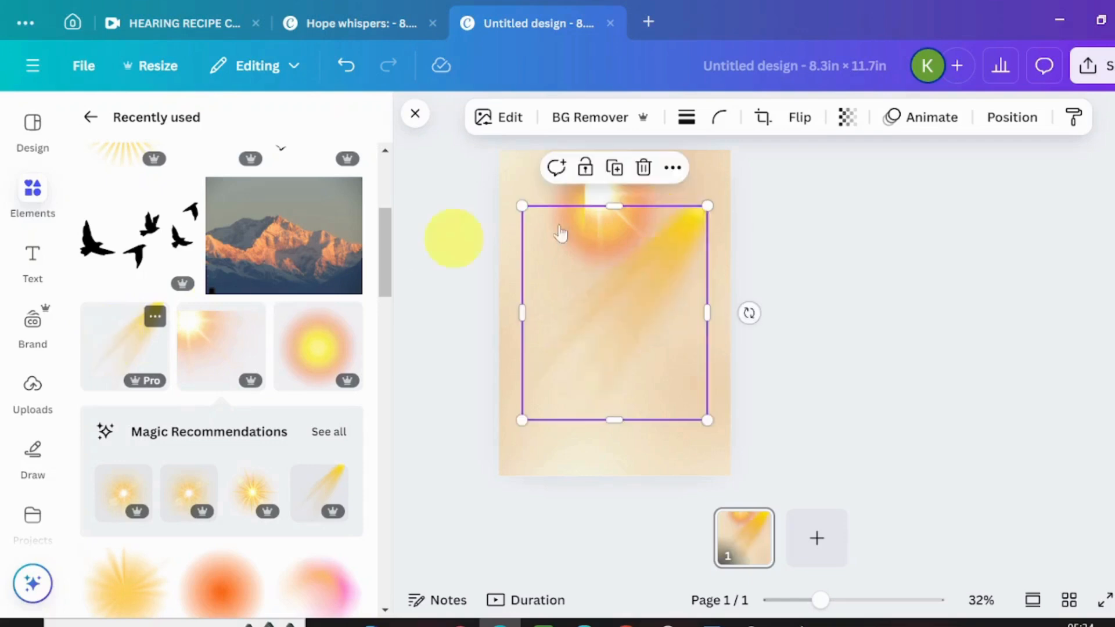
{"action": "left_click_drag", "start_coordinate": [639, 233], "coordinate": [605, 214]}
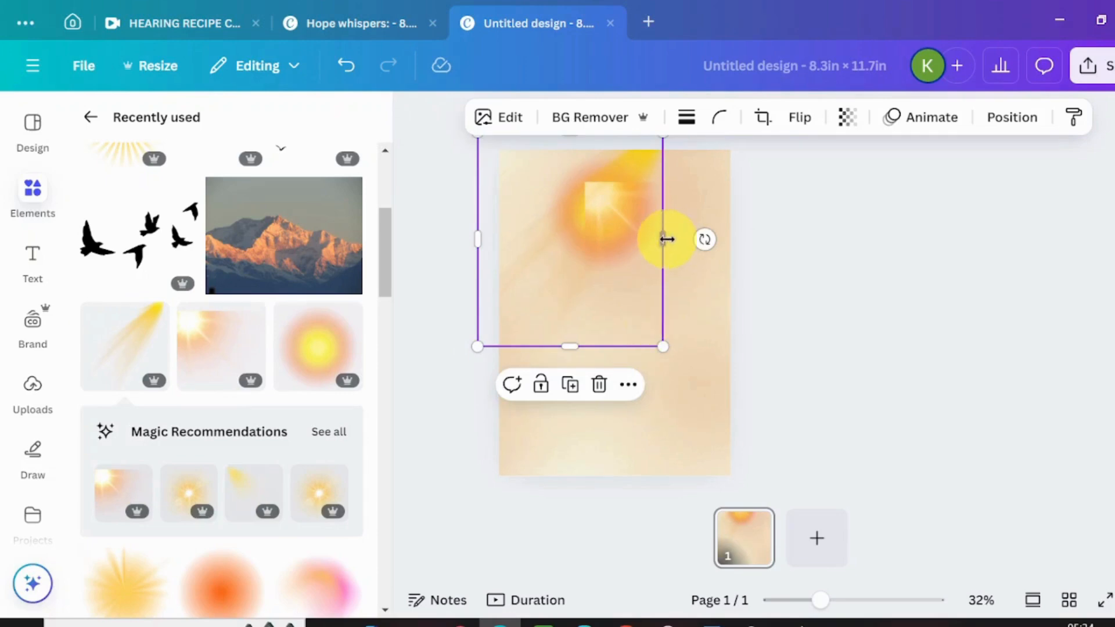
{"action": "left_click_drag", "start_coordinate": [666, 239], "coordinate": [754, 258]}
{"action": "left_click_drag", "start_coordinate": [676, 239], "coordinate": [637, 248]}
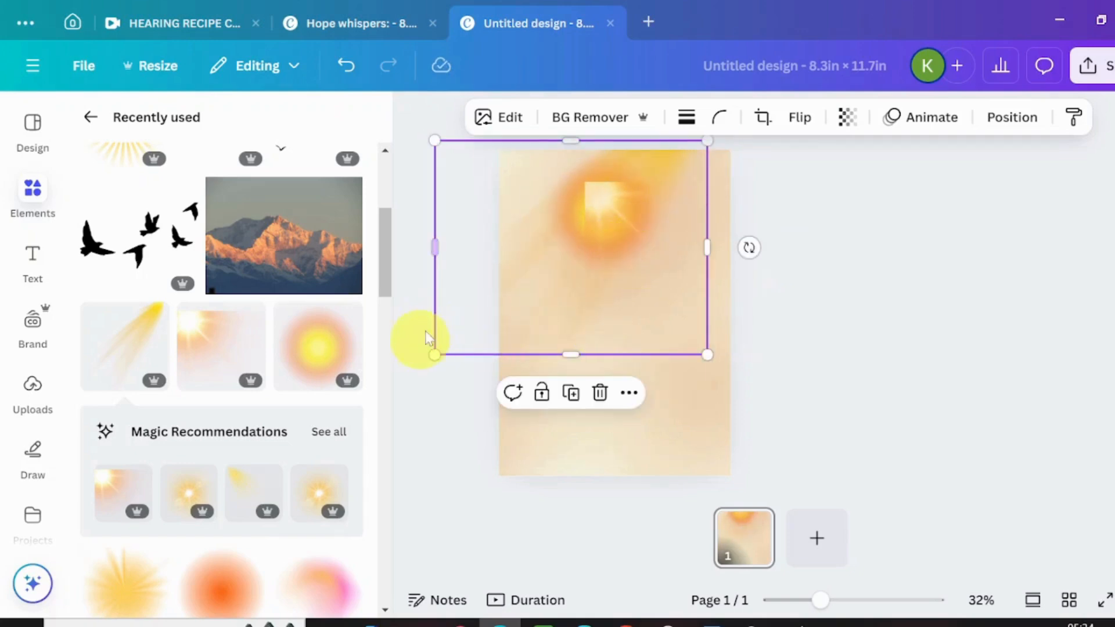
{"action": "left_click_drag", "start_coordinate": [437, 353], "coordinate": [573, 246]}
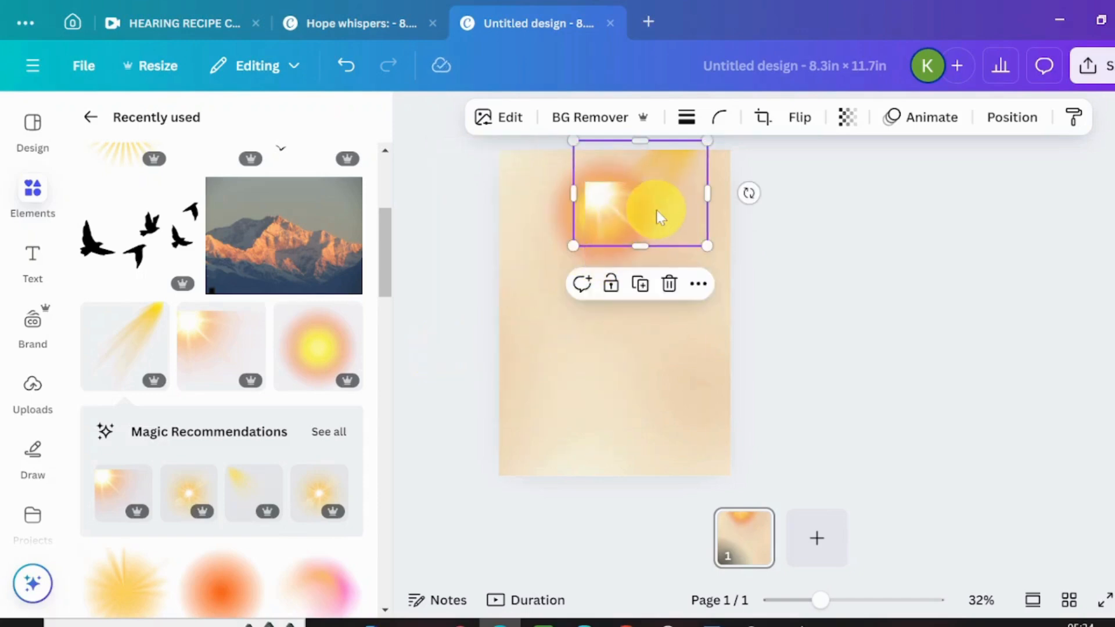
{"action": "left_click_drag", "start_coordinate": [656, 211], "coordinate": [600, 215]}
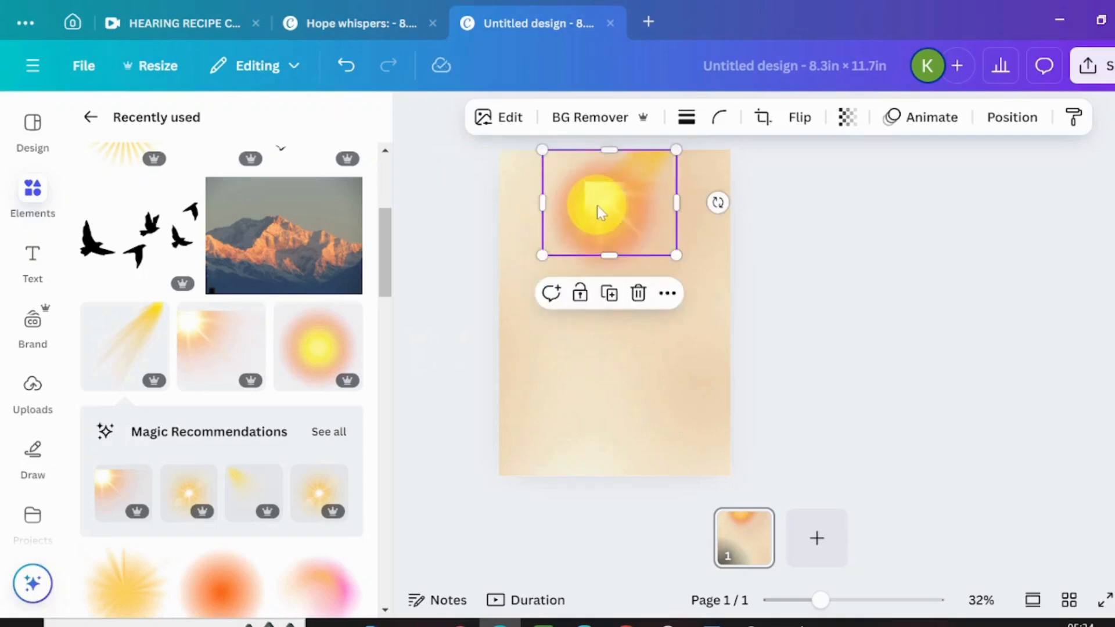
Step: Set the light-ray graphic's transparency to 44
{"action": "left_click", "coordinate": [850, 118]}
{"action": "left_click_drag", "start_coordinate": [888, 199], "coordinate": [816, 199]}
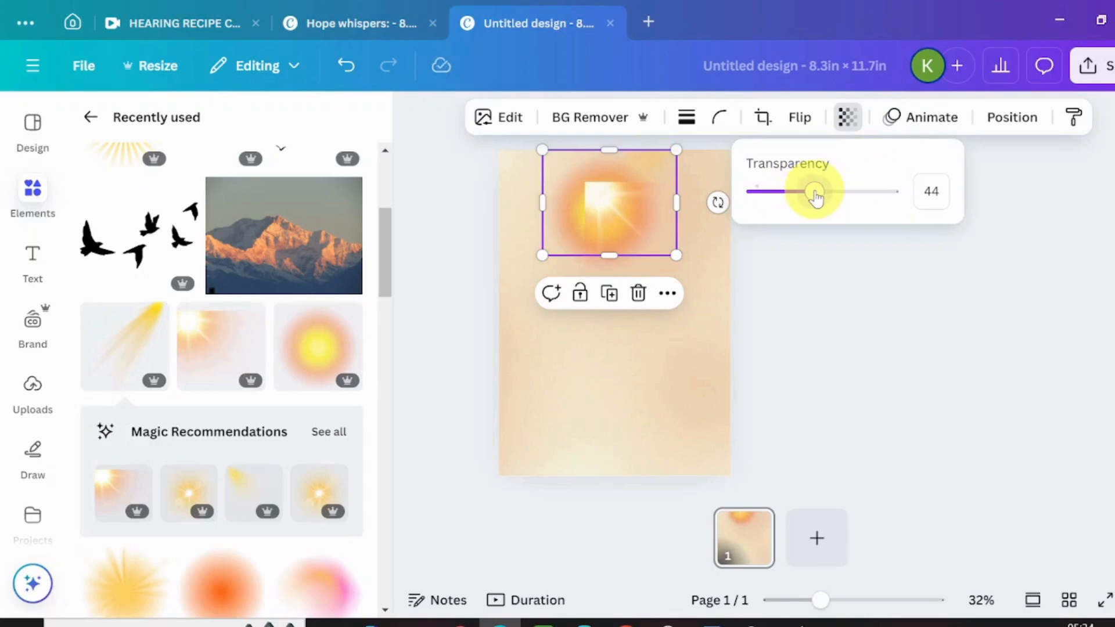
{"action": "left_click", "coordinate": [619, 205]}
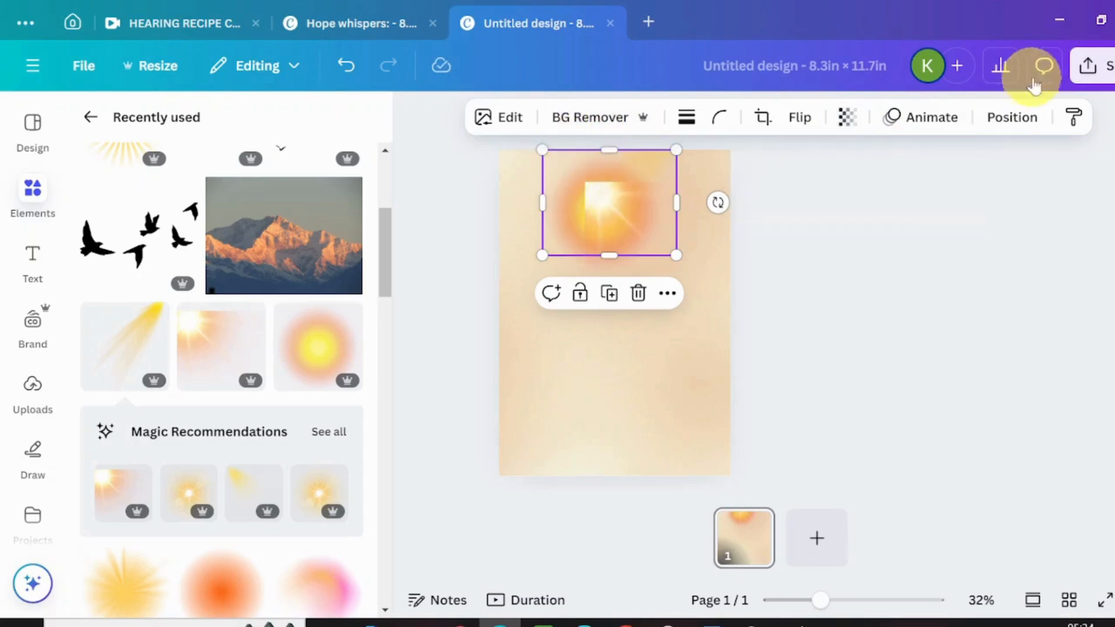
Step: Select the sun flare in the layer list, move it to the page's upper edge, rotate it to about 53°, and center it over the sun
{"action": "left_click", "coordinate": [1011, 116]}
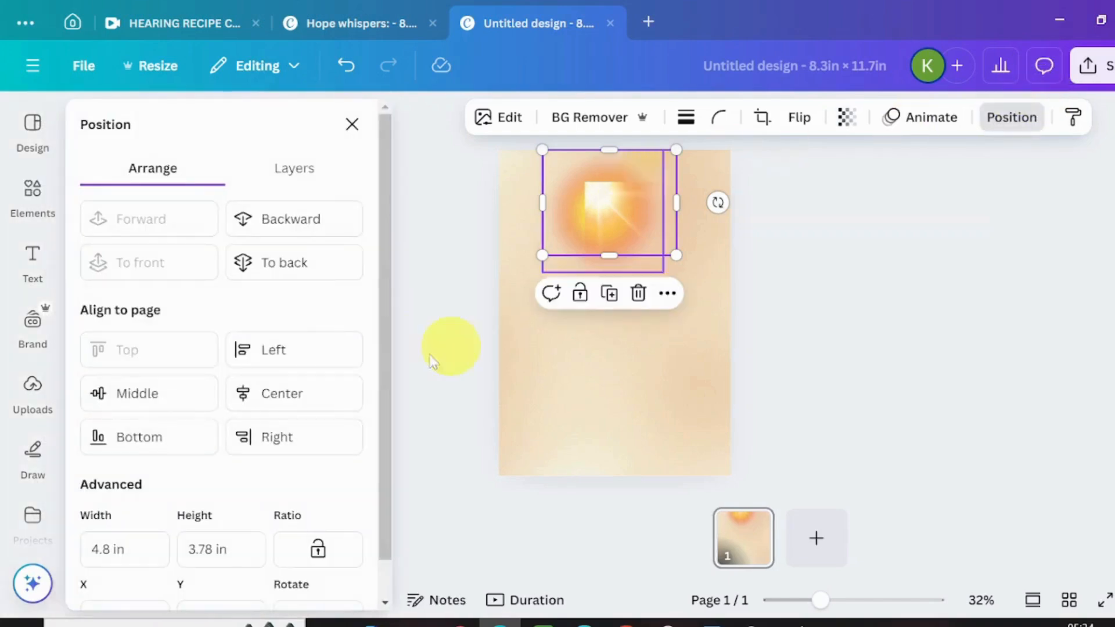
{"action": "left_click", "coordinate": [316, 175]}
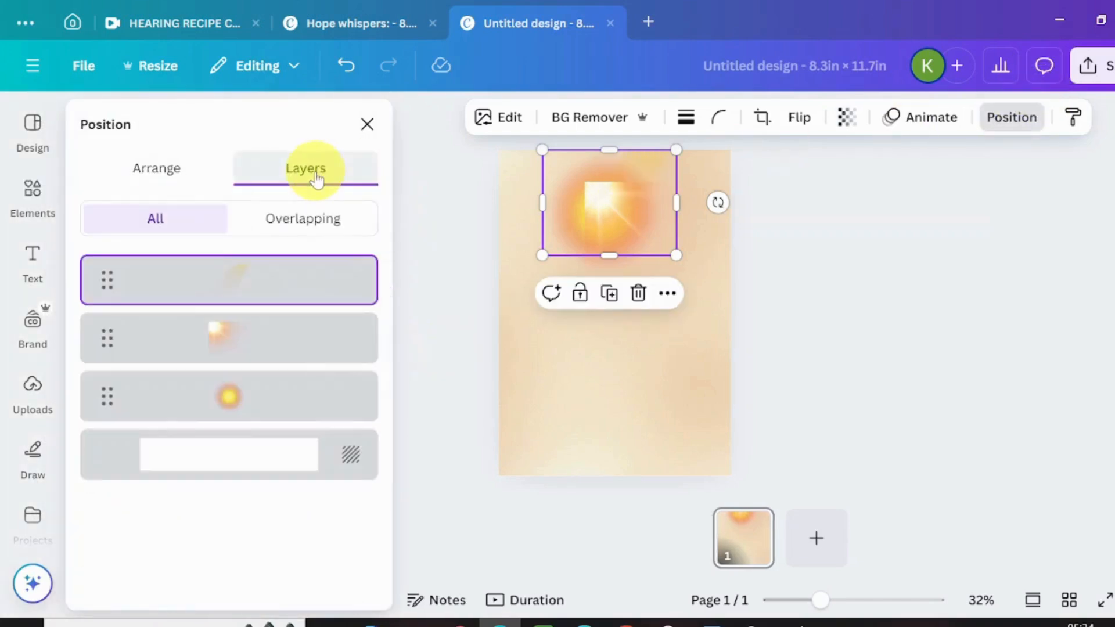
{"action": "left_click", "coordinate": [221, 339]}
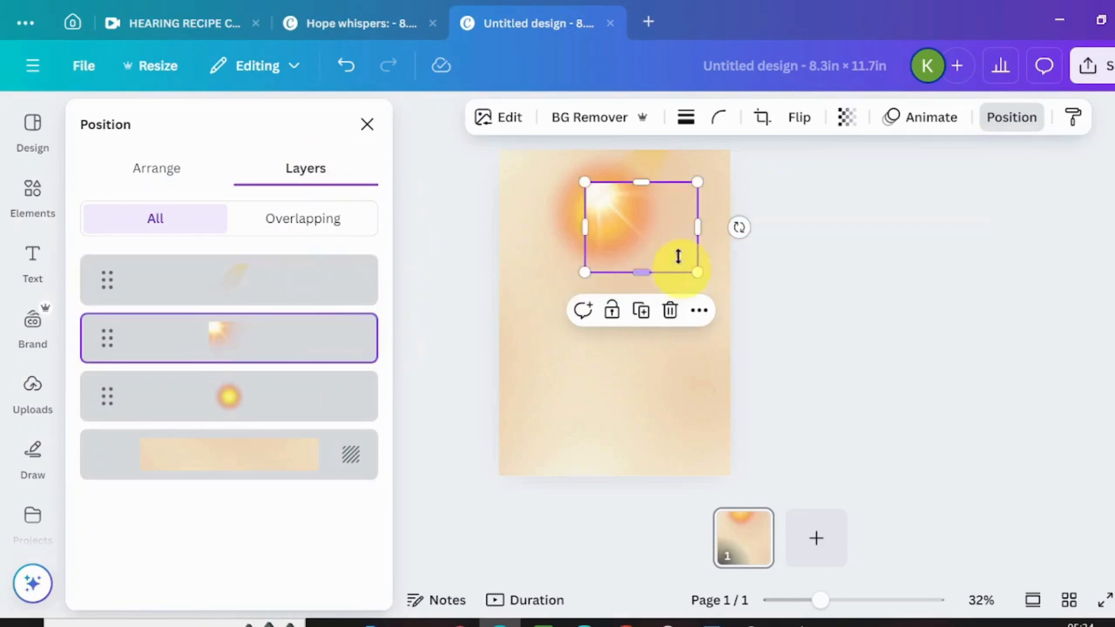
{"action": "left_click_drag", "start_coordinate": [634, 221], "coordinate": [638, 185]}
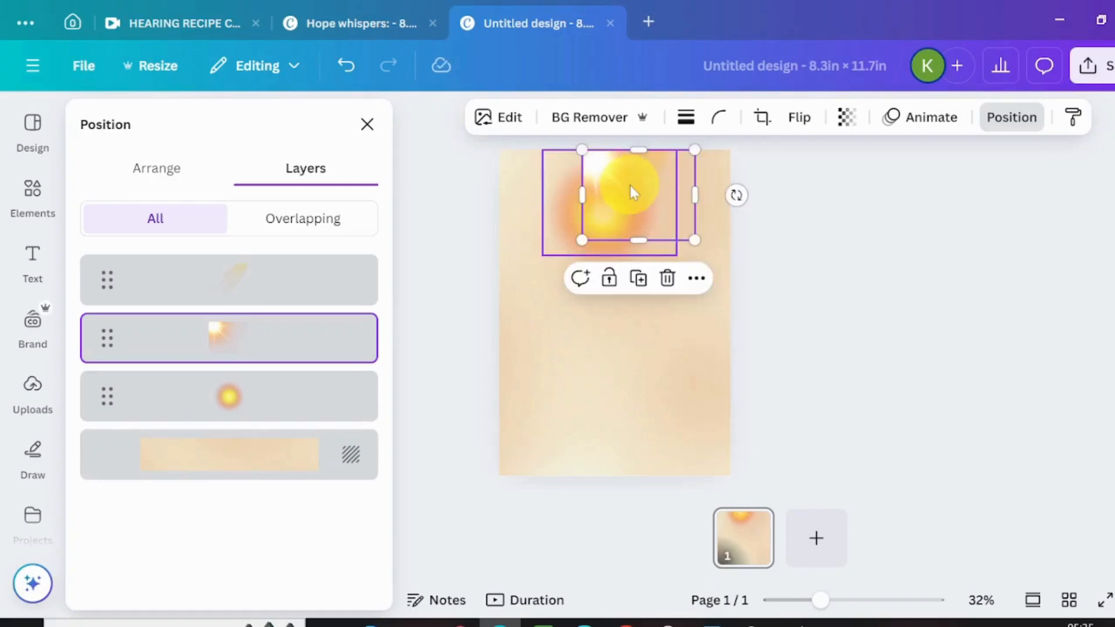
{"action": "left_click_drag", "start_coordinate": [738, 195], "coordinate": [696, 274]}
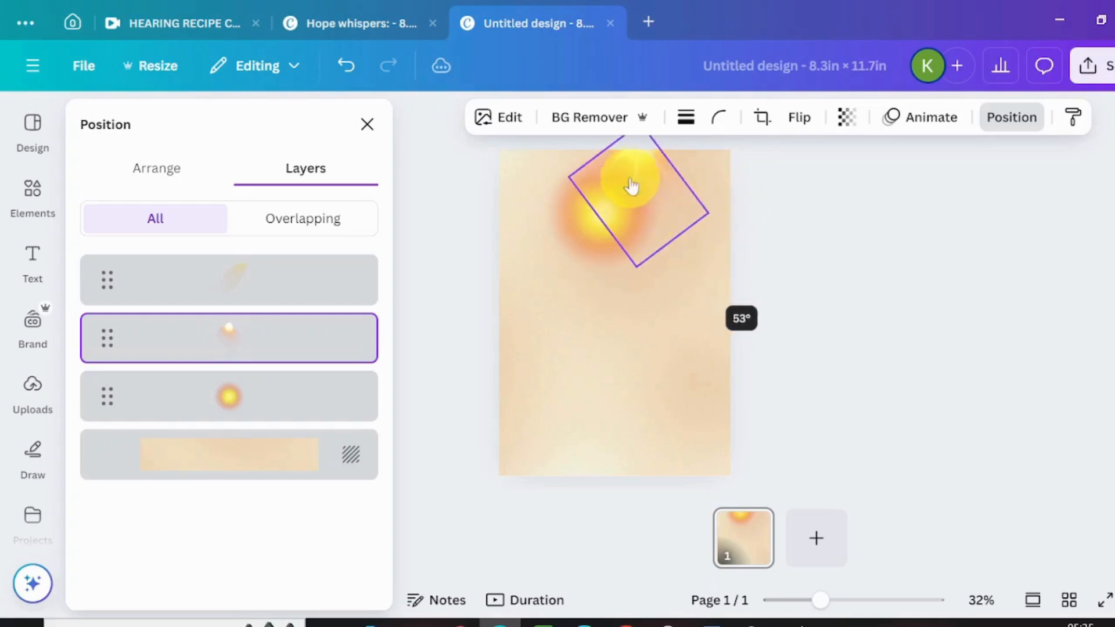
{"action": "left_click_drag", "start_coordinate": [628, 177], "coordinate": [605, 190]}
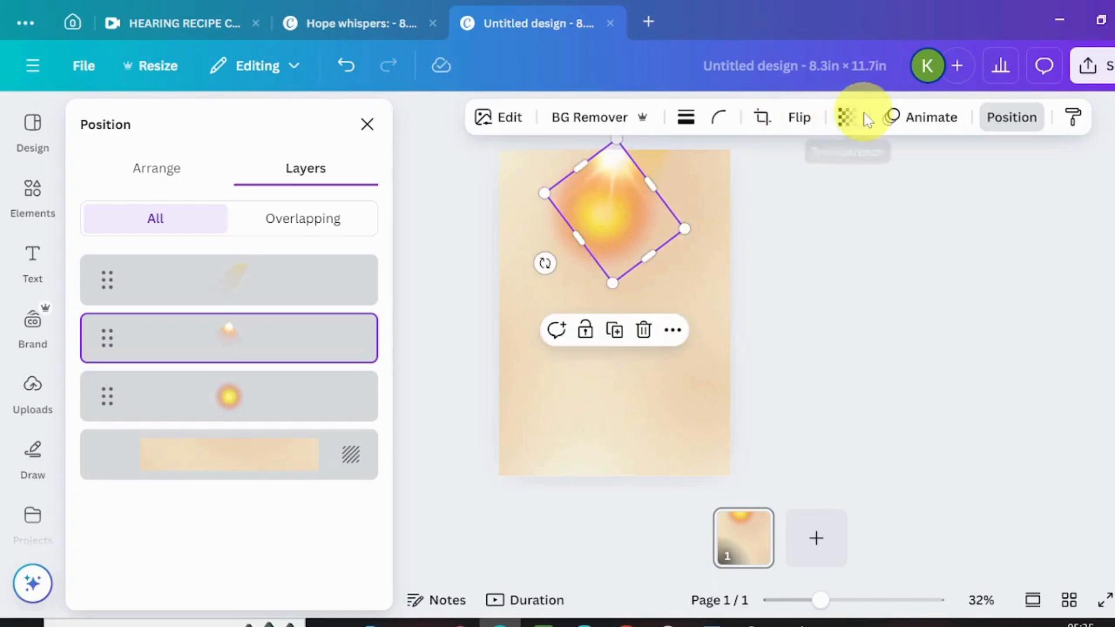
Step: Set the sun flare's transparency to 51 and shift the flare slightly down so its corner meets the page's upper edge
{"action": "left_click", "coordinate": [846, 119]}
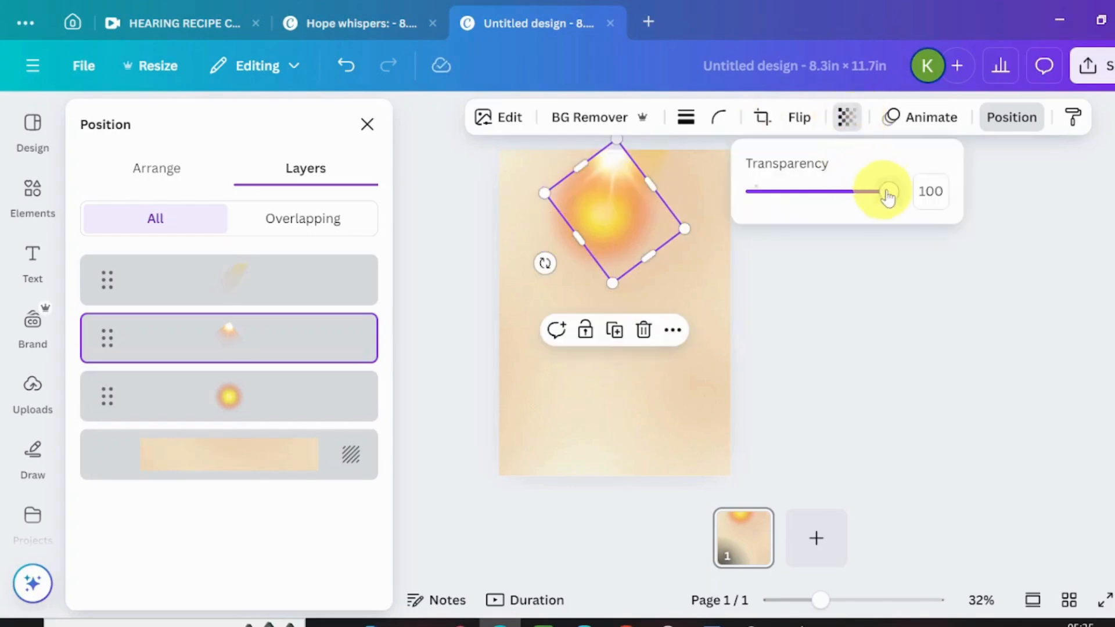
{"action": "left_click_drag", "start_coordinate": [889, 193], "coordinate": [805, 202]}
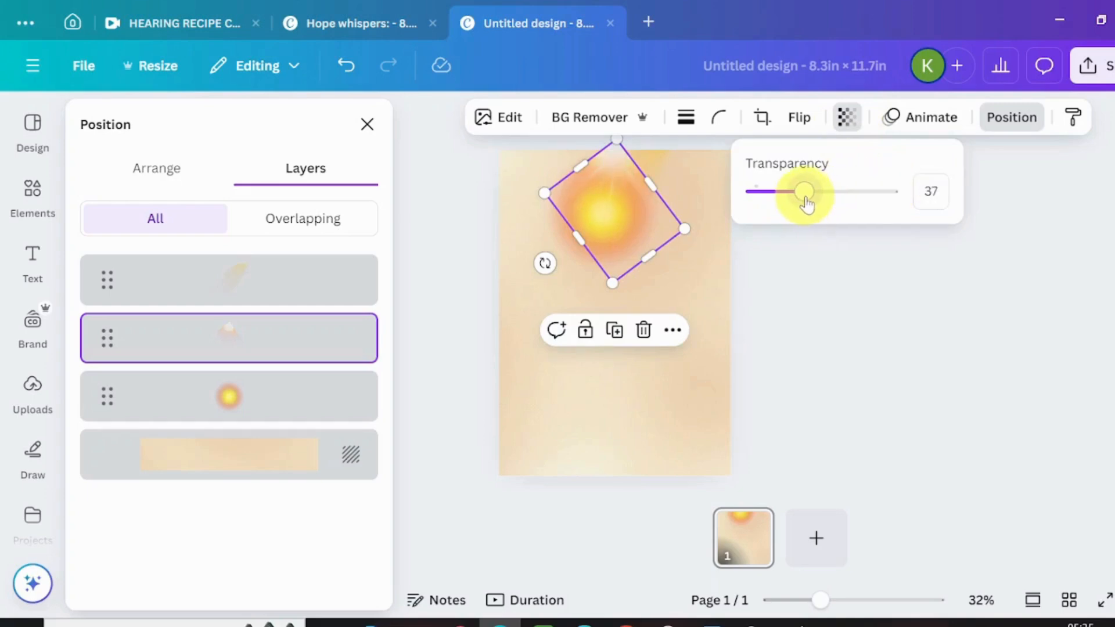
{"action": "left_click_drag", "start_coordinate": [806, 203], "coordinate": [824, 199]}
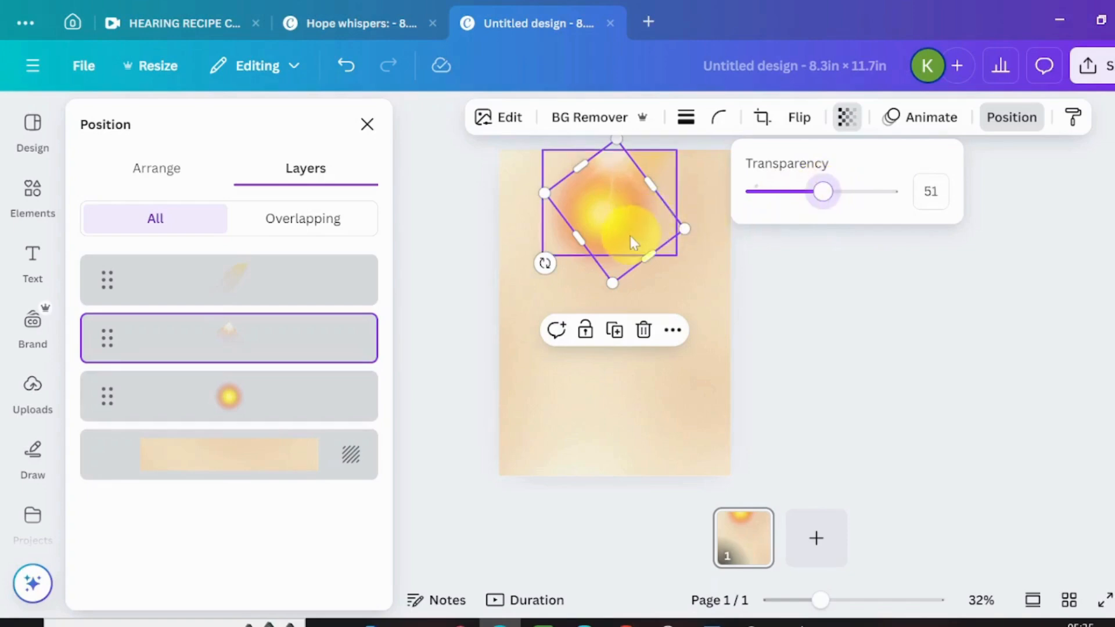
{"action": "left_click_drag", "start_coordinate": [621, 218], "coordinate": [618, 233]}
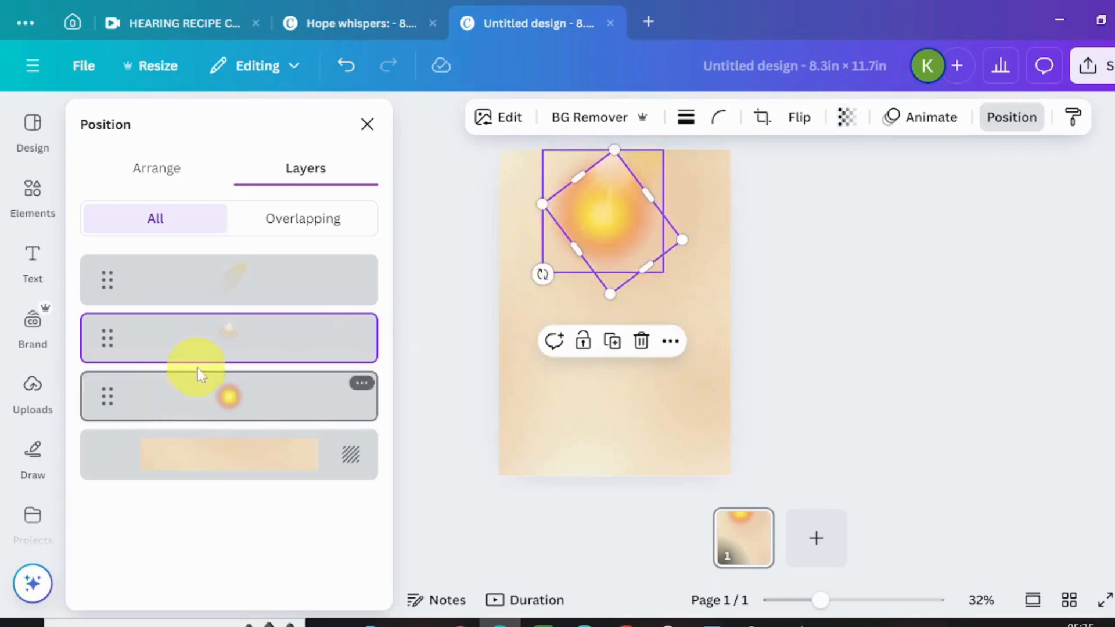
Step: Select the round yellow-orange sun glow in the layer list, set its transparency to 14, and close the layer list
{"action": "left_click", "coordinate": [268, 281]}
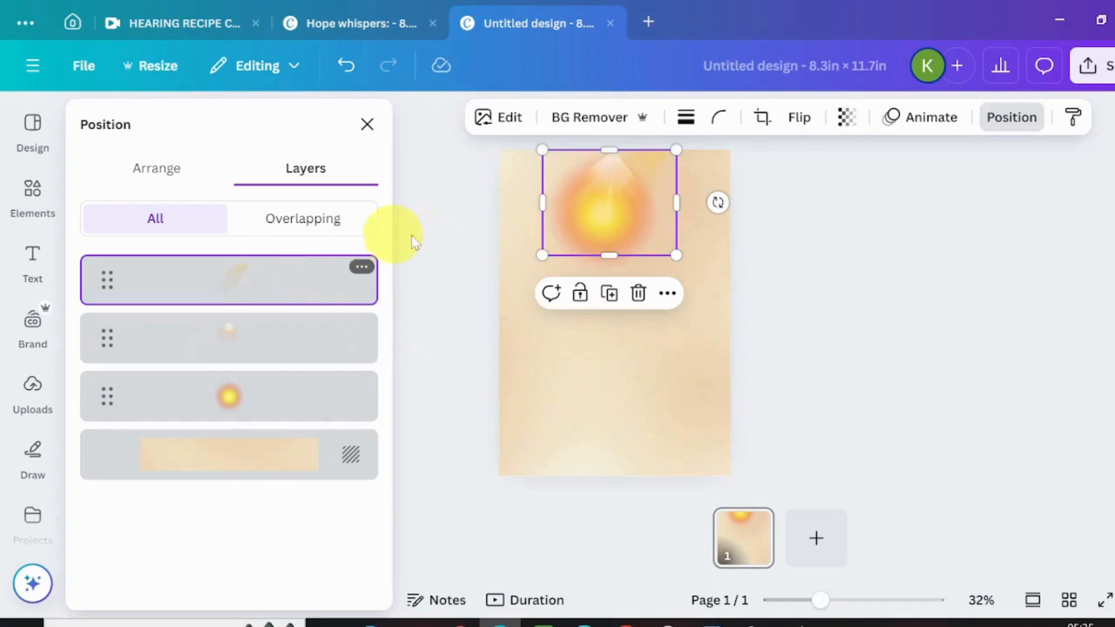
{"action": "left_click", "coordinate": [235, 412]}
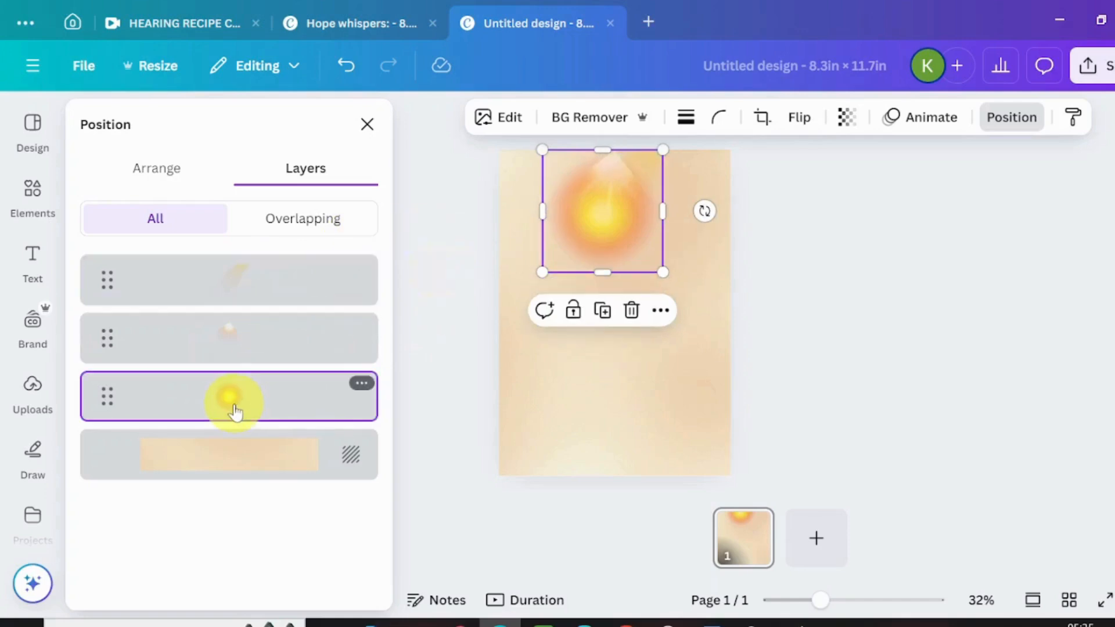
{"action": "left_click", "coordinate": [842, 118]}
{"action": "left_click_drag", "start_coordinate": [884, 194], "coordinate": [770, 215]}
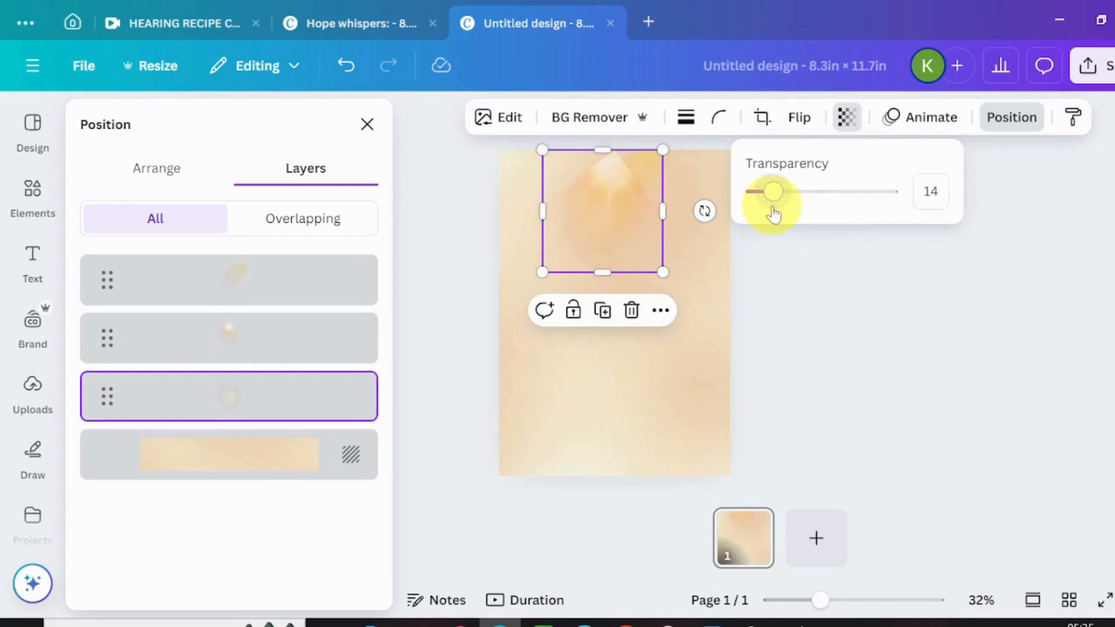
{"action": "left_click", "coordinate": [677, 353]}
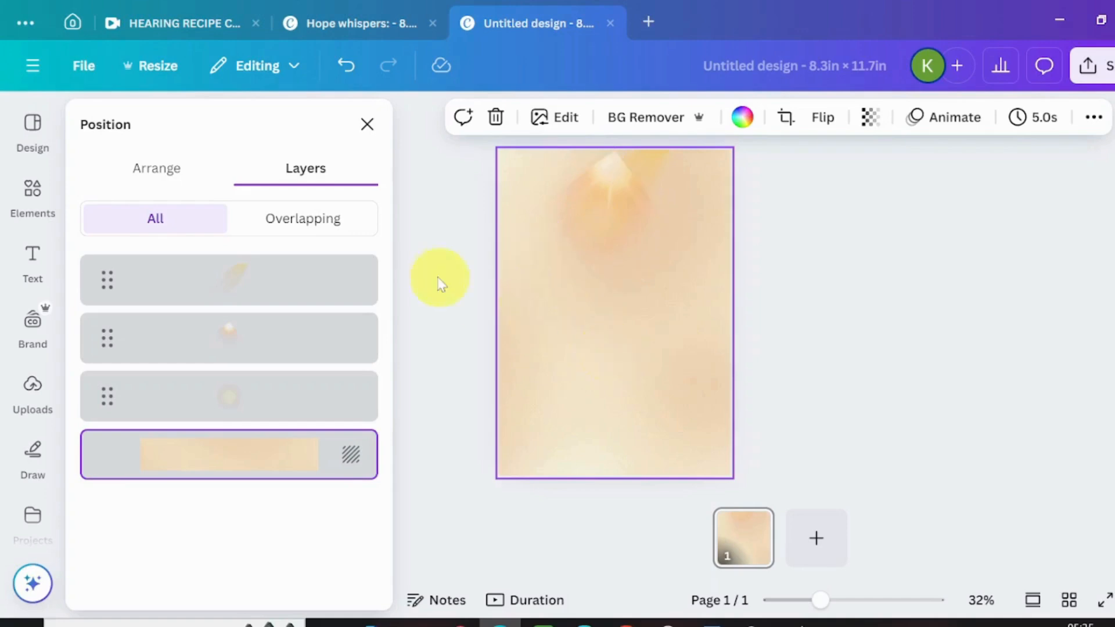
{"action": "left_click", "coordinate": [367, 123]}
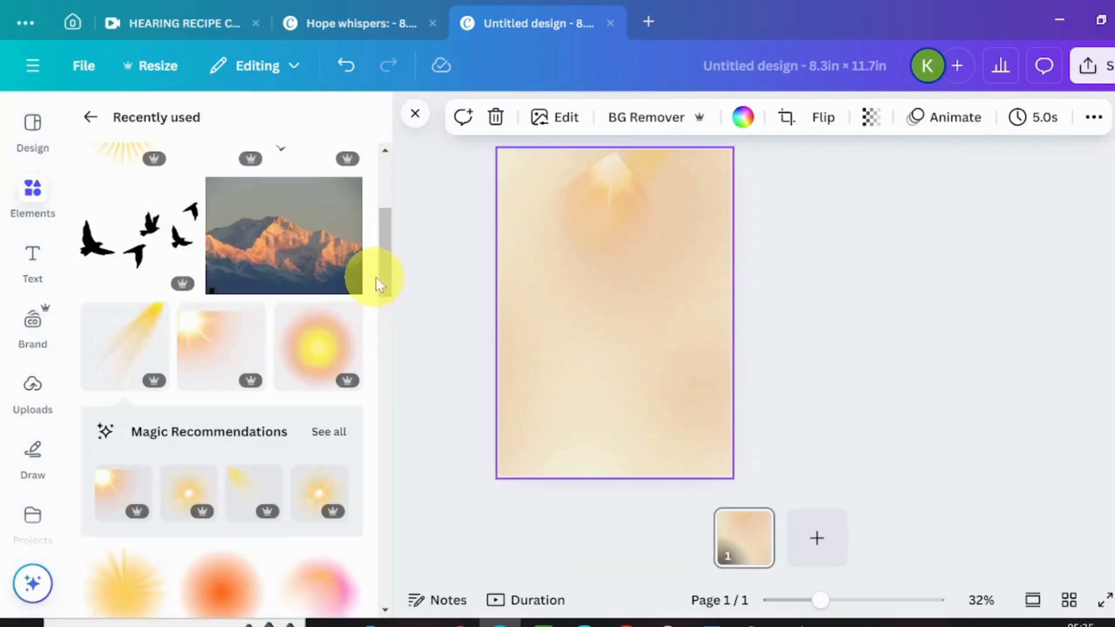
Step: Add the blurred orange-and-pink gradient graphic from the recently used elements to the page
{"action": "left_click_drag", "start_coordinate": [385, 276], "coordinate": [385, 306]}
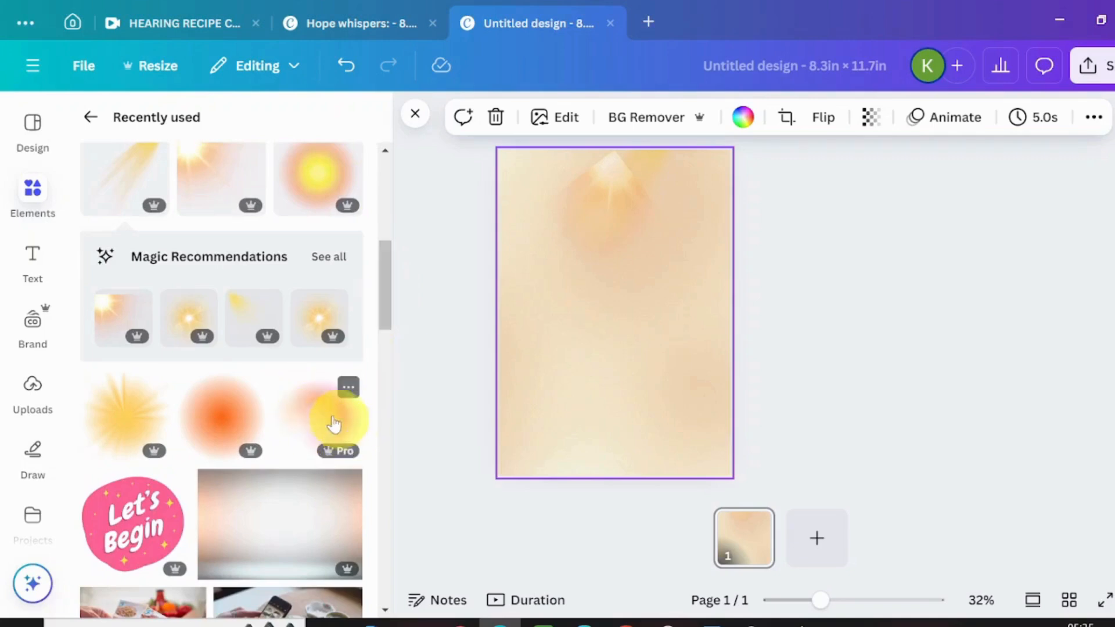
{"action": "left_click_drag", "start_coordinate": [325, 416], "coordinate": [627, 343]}
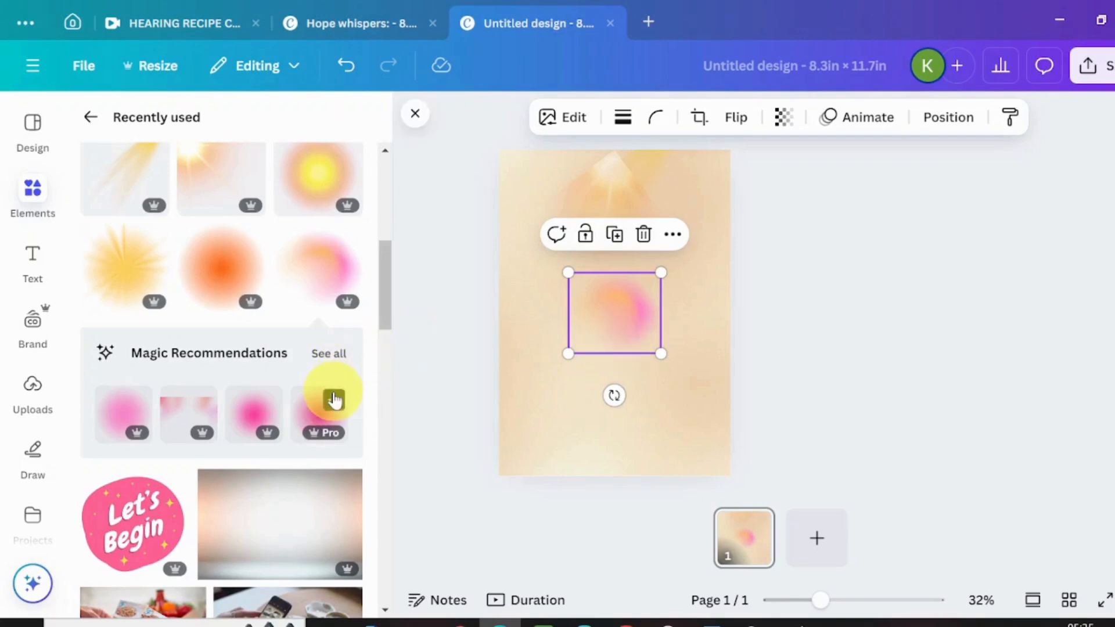
{"action": "left_click", "coordinate": [334, 399]}
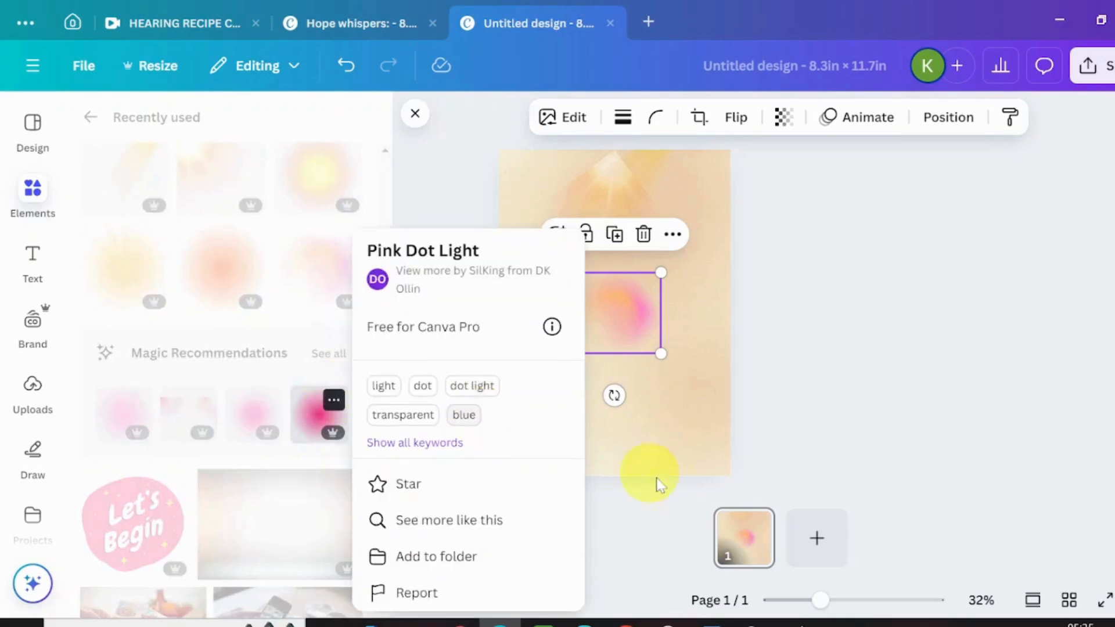
{"action": "left_click", "coordinate": [671, 424]}
{"action": "left_click", "coordinate": [671, 424]}
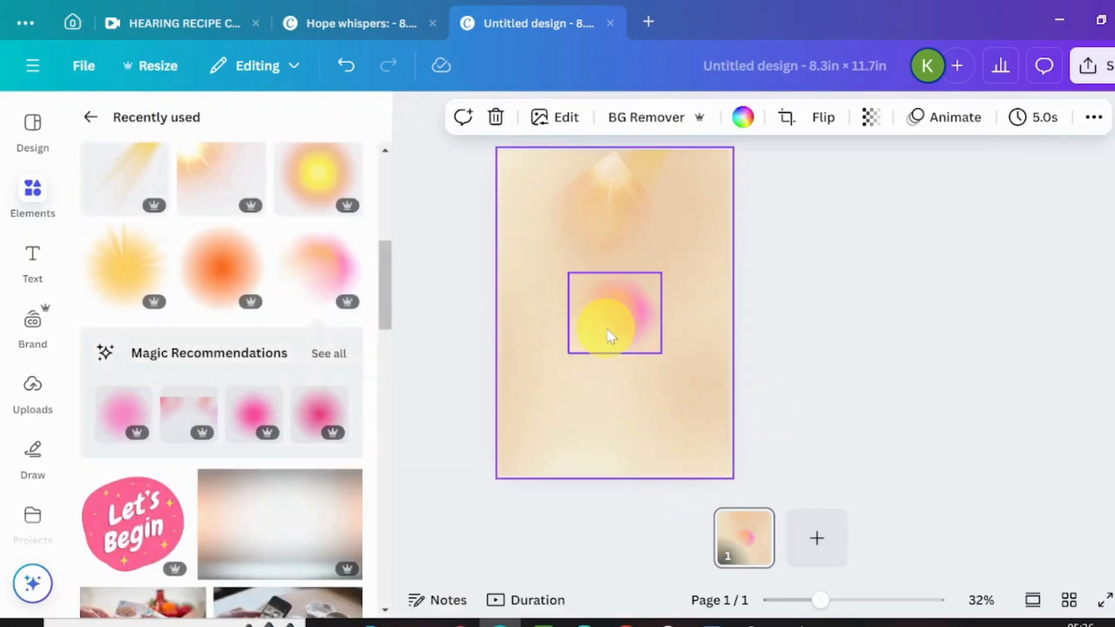
Step: Move the orange-and-pink gradient graphic over the sun and enlarge it to cover the glow at the page's upper edge
{"action": "left_click_drag", "start_coordinate": [614, 337], "coordinate": [604, 221]}
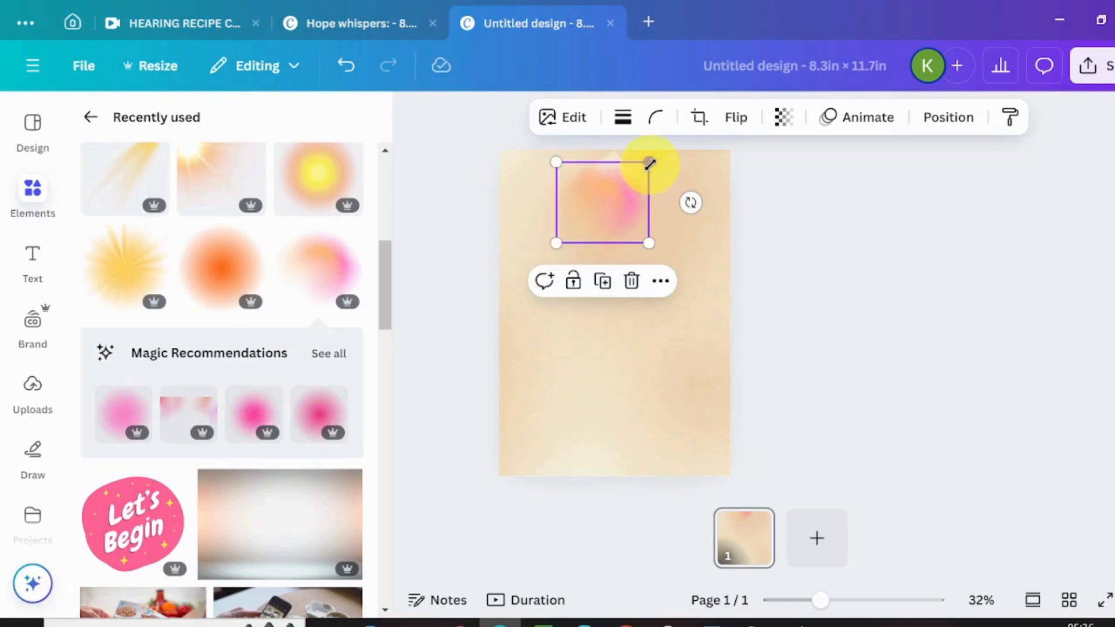
{"action": "left_click_drag", "start_coordinate": [650, 164], "coordinate": [663, 151]}
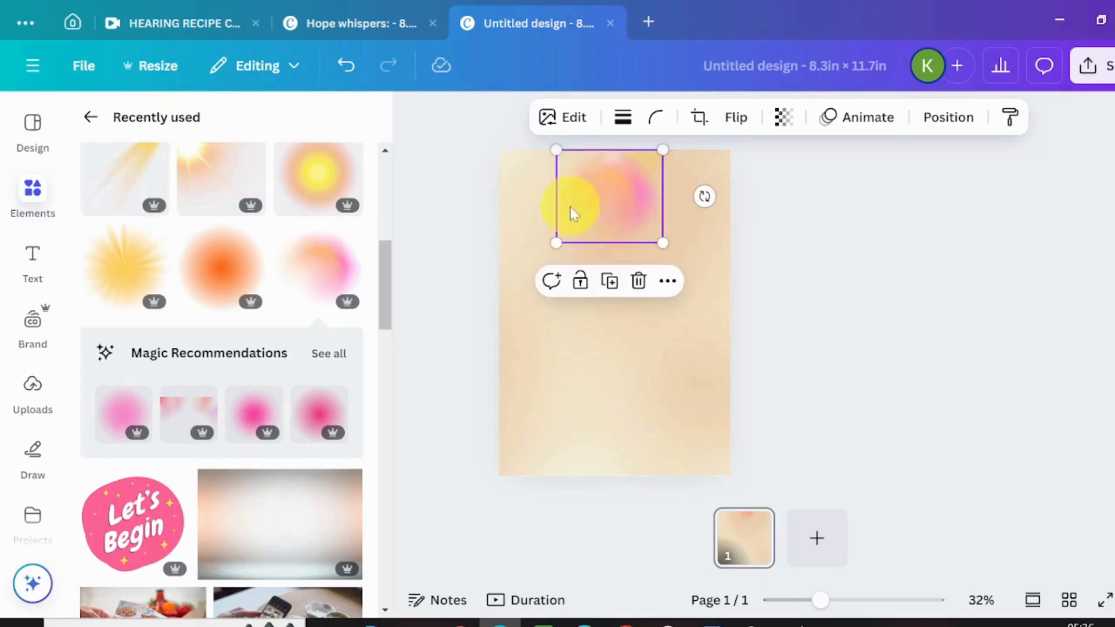
{"action": "left_click_drag", "start_coordinate": [553, 242], "coordinate": [548, 250]}
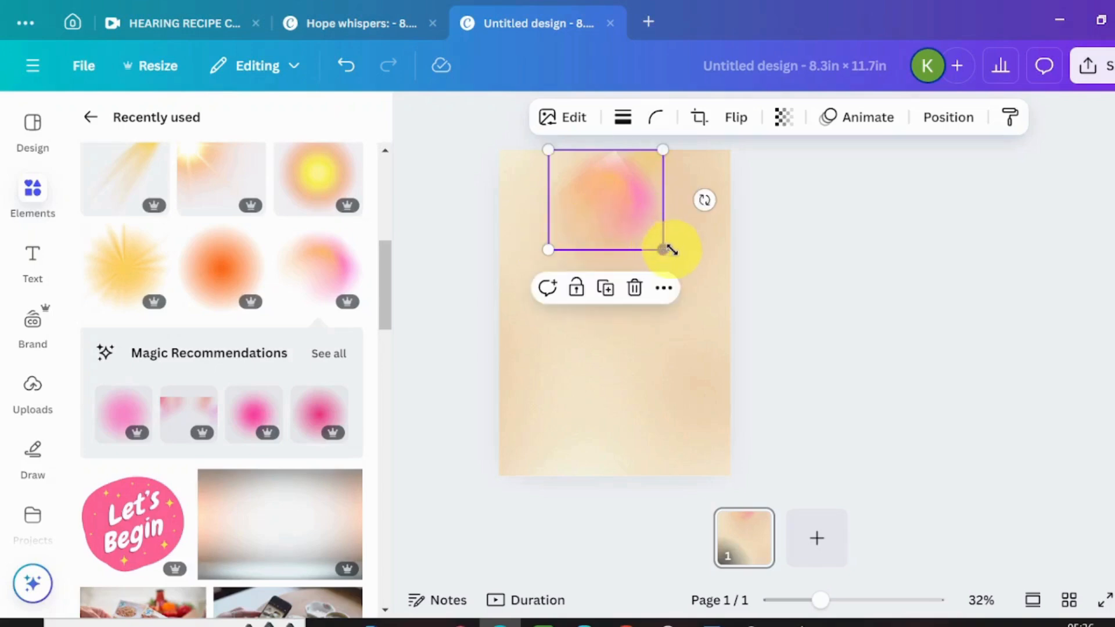
{"action": "left_click_drag", "start_coordinate": [667, 248], "coordinate": [687, 247]}
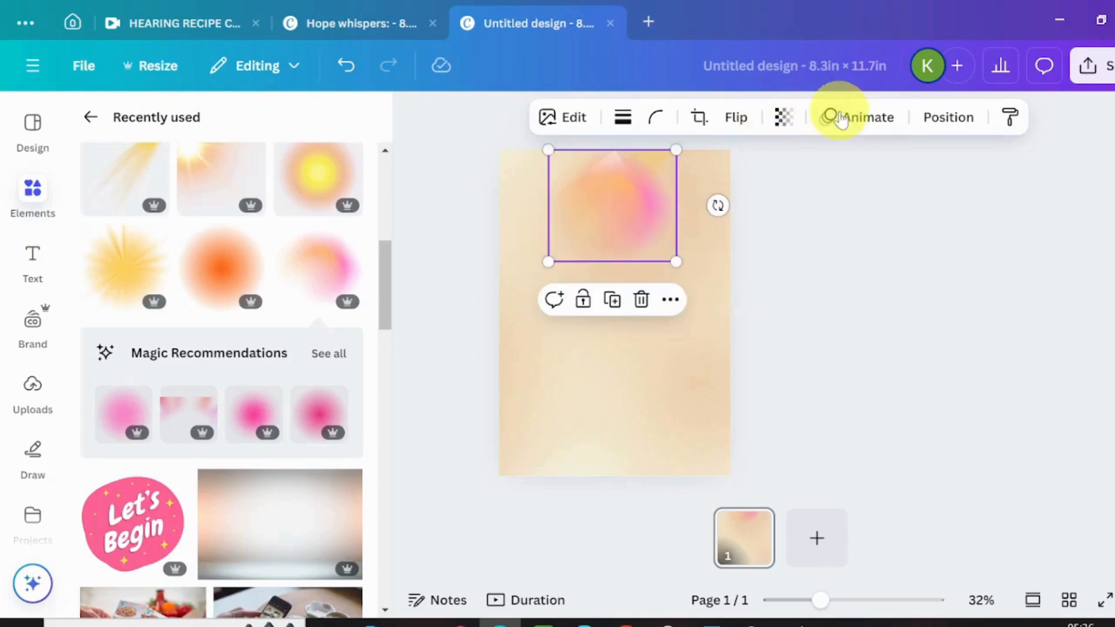
Step: Set the orange-and-pink gradient graphic's transparency to 32
{"action": "left_click", "coordinate": [780, 119]}
{"action": "left_click_drag", "start_coordinate": [826, 204], "coordinate": [736, 215]}
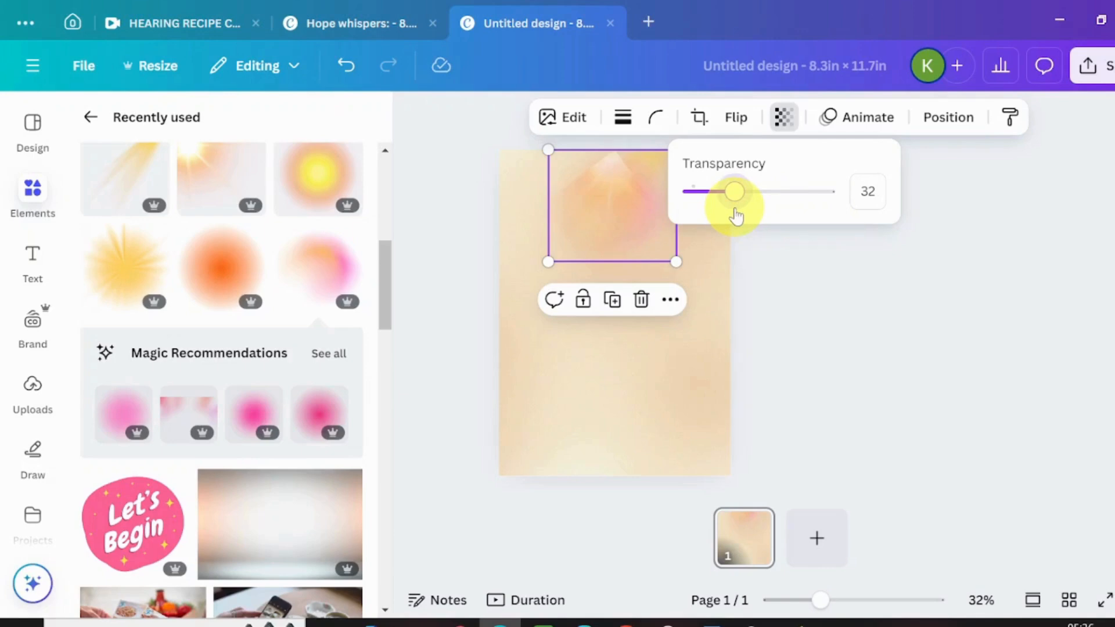
{"action": "left_click", "coordinate": [600, 183]}
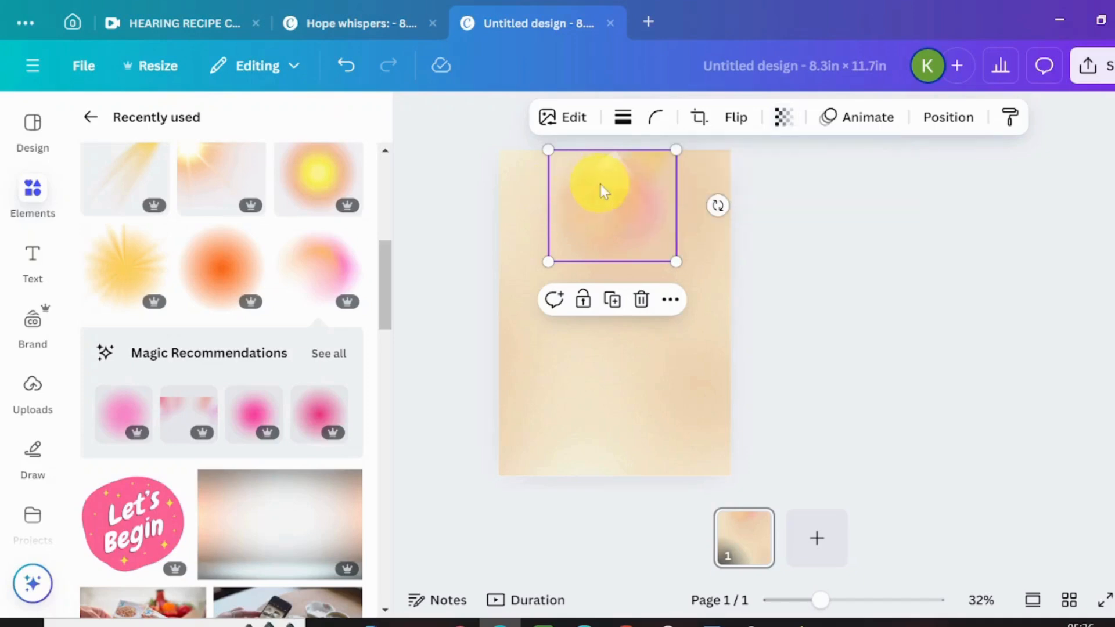
Step: Select all the overlapping sun graphics at the page's upper edge and group them
{"action": "left_click", "coordinate": [527, 176]}
{"action": "left_click_drag", "start_coordinate": [533, 162], "coordinate": [675, 274]}
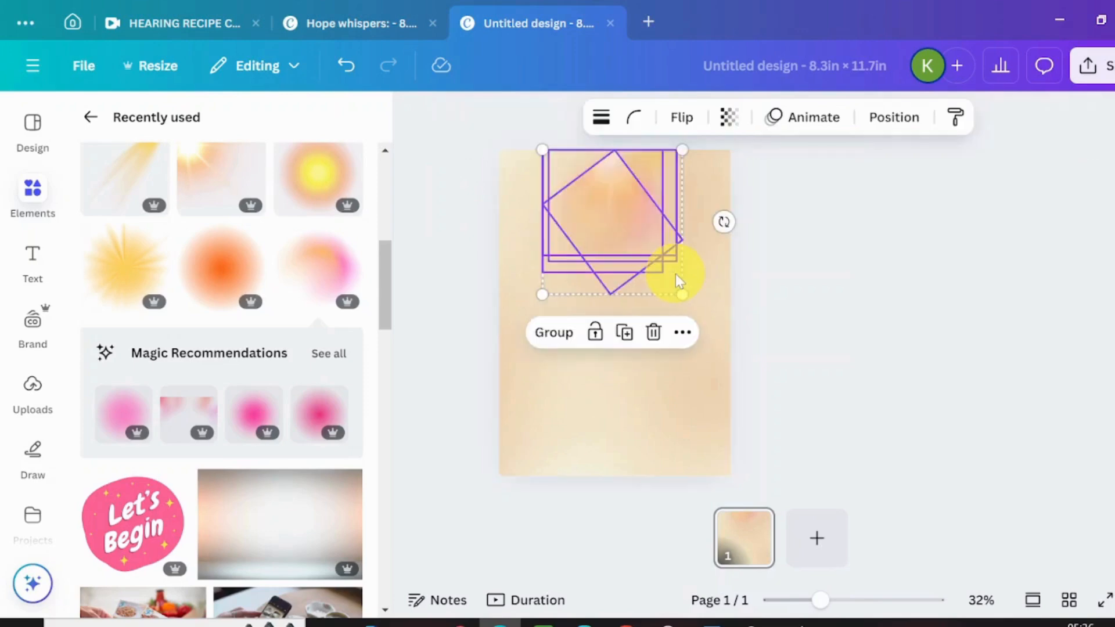
{"action": "left_click", "coordinate": [553, 334]}
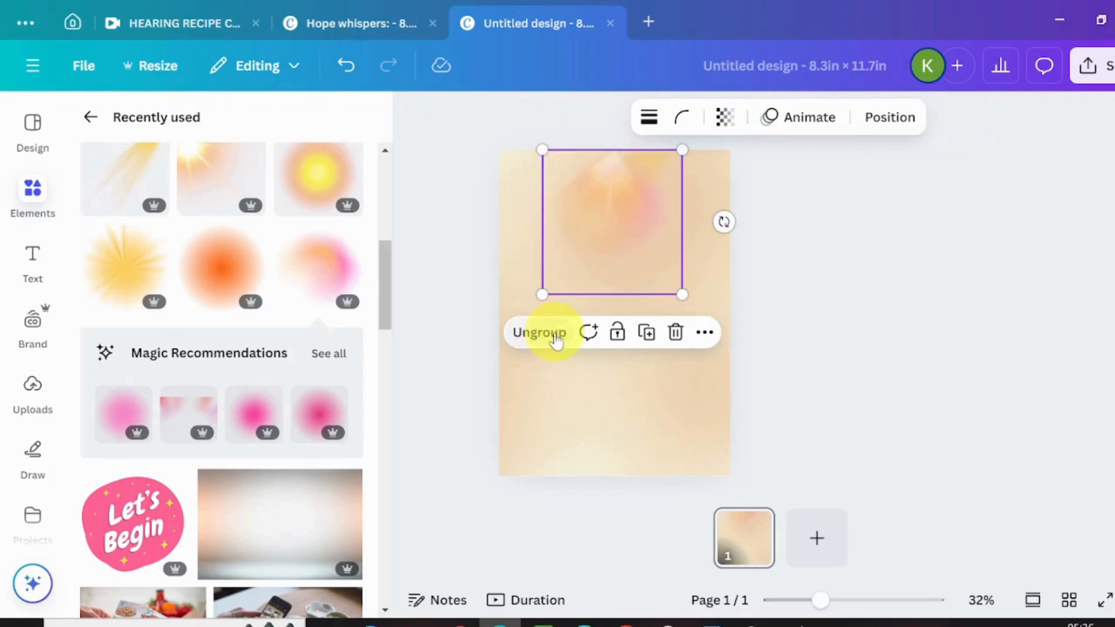
{"action": "left_click", "coordinate": [622, 339]}
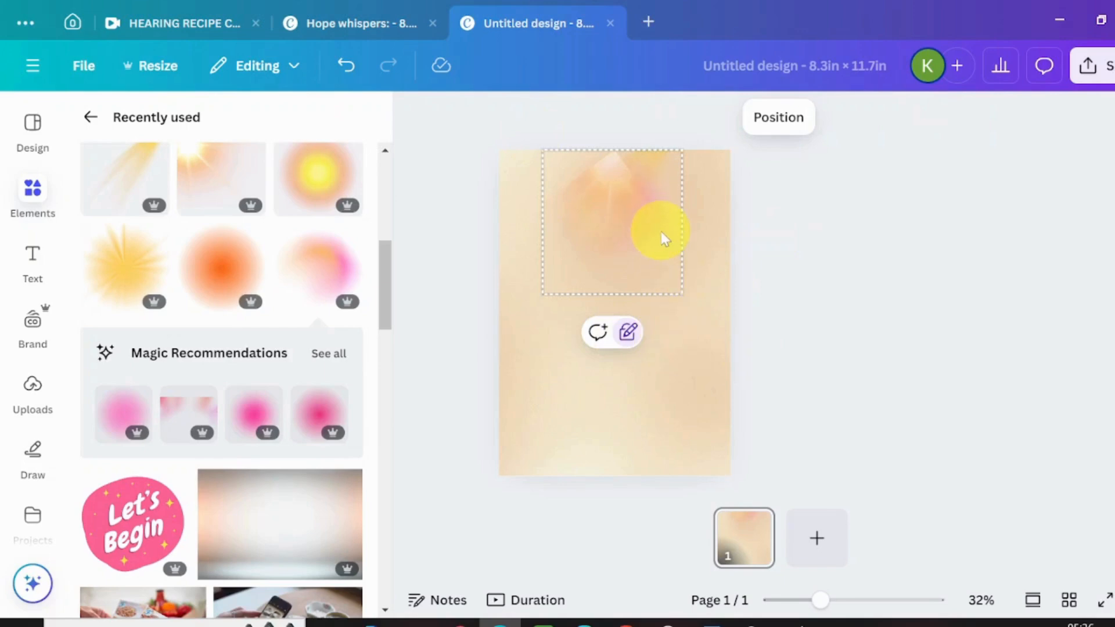
{"action": "left_click", "coordinate": [626, 334]}
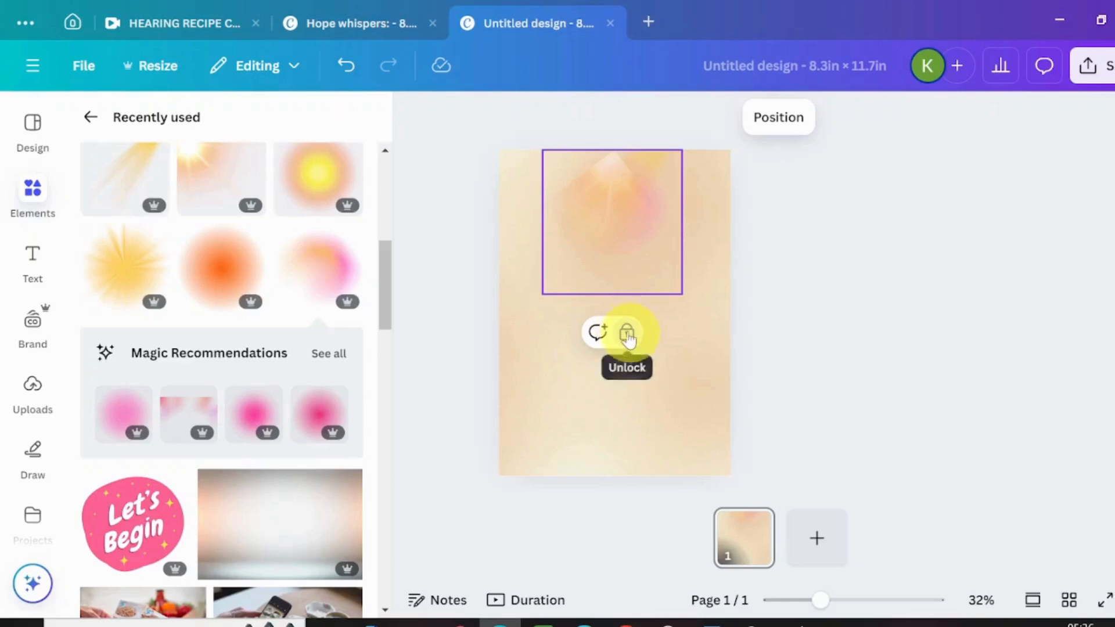
{"action": "left_click", "coordinate": [626, 334]}
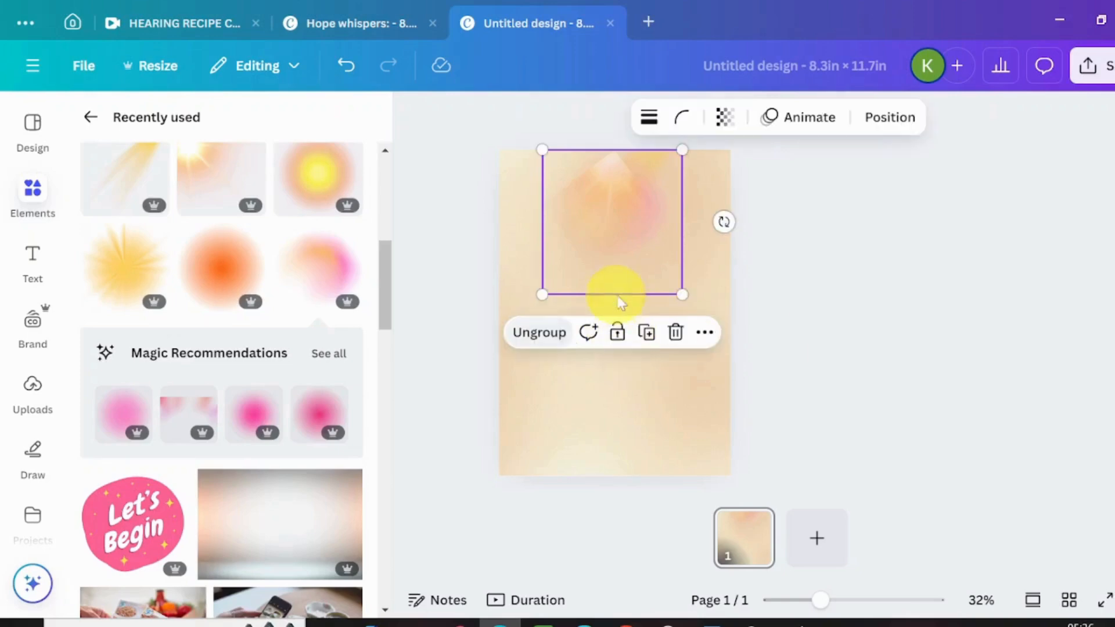
Step: Align the sun group to the page's horizontal center and lock it in place
{"action": "left_click", "coordinate": [703, 333]}
{"action": "mouse_move", "coordinate": [803, 238]}
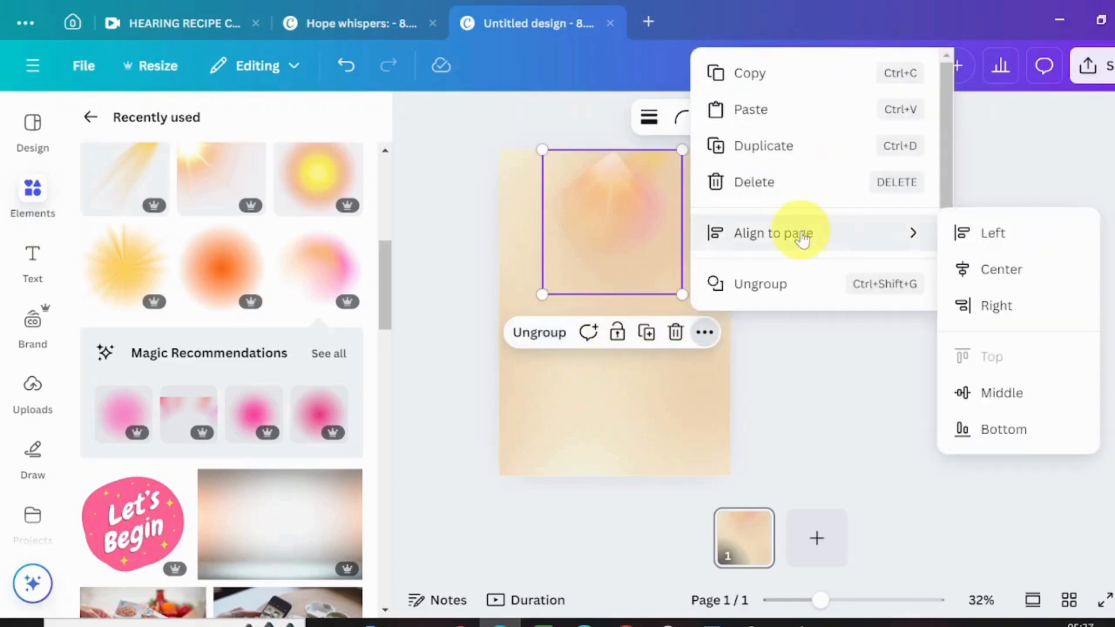
{"action": "left_click", "coordinate": [1018, 271]}
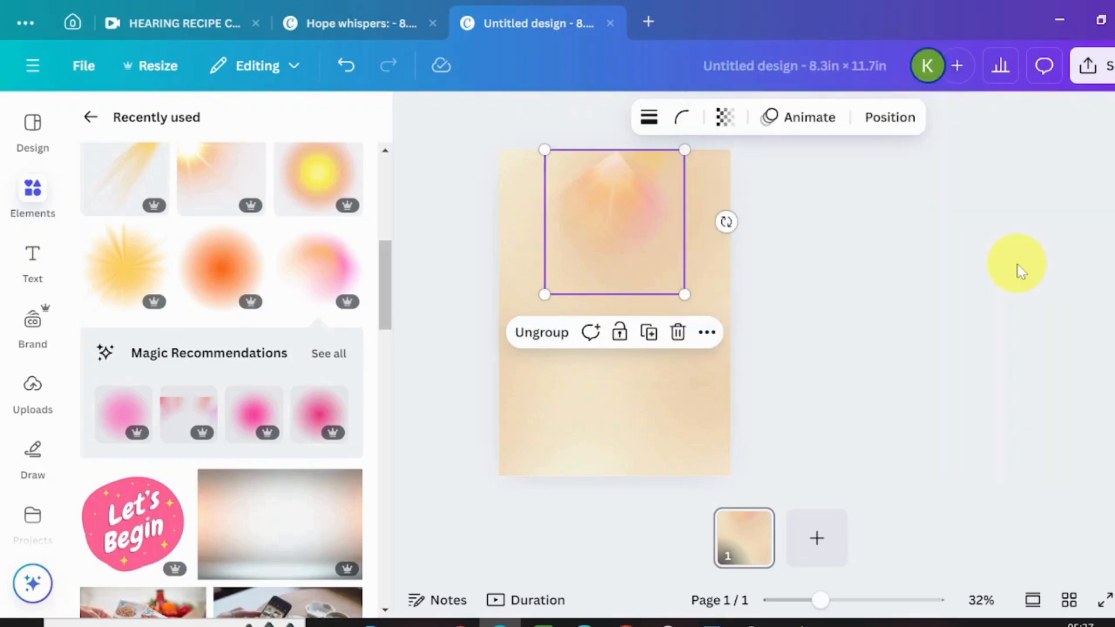
{"action": "left_click", "coordinate": [619, 335]}
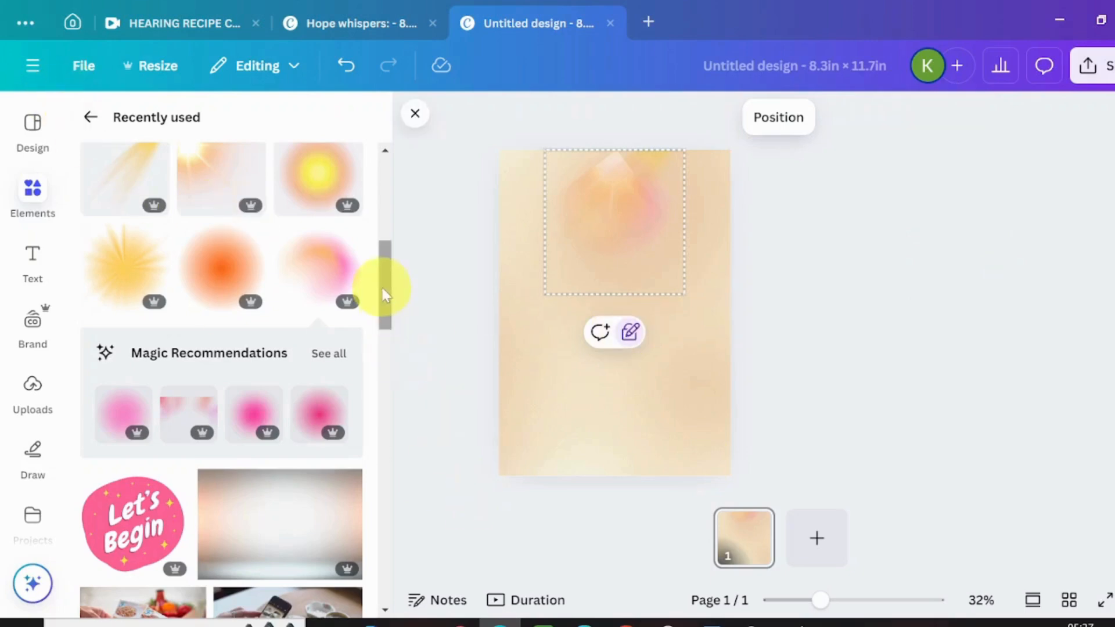
Step: Add the Flying bird silhouette graphic, a rising line of black birds, and place it over the sun at the page's upper edge
{"action": "left_click_drag", "start_coordinate": [384, 295], "coordinate": [384, 289]}
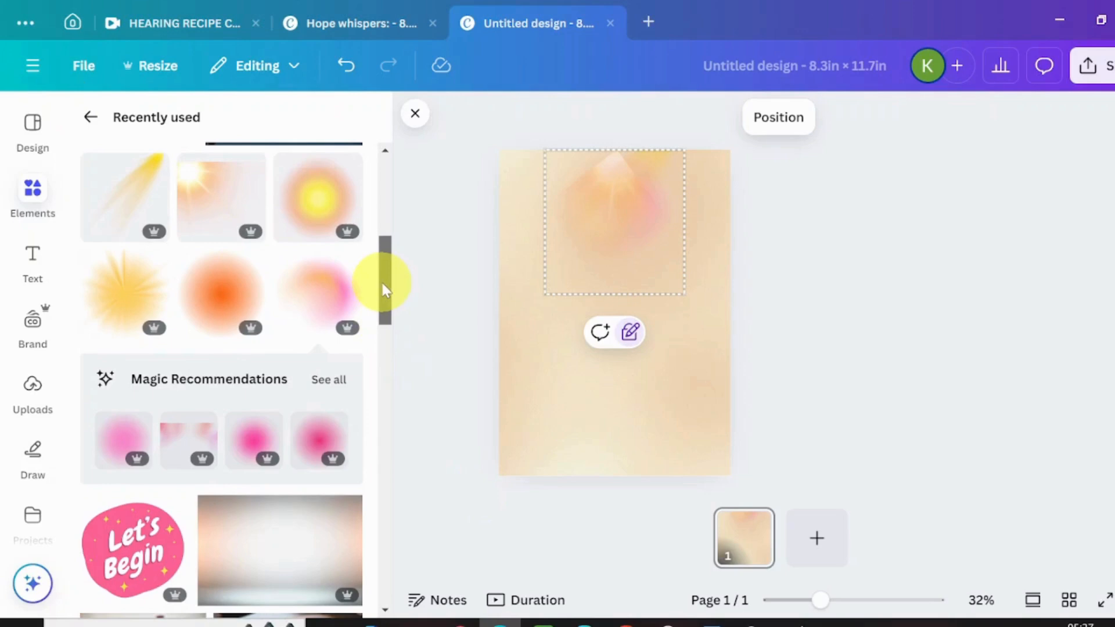
{"action": "left_click_drag", "start_coordinate": [383, 291], "coordinate": [353, 211]}
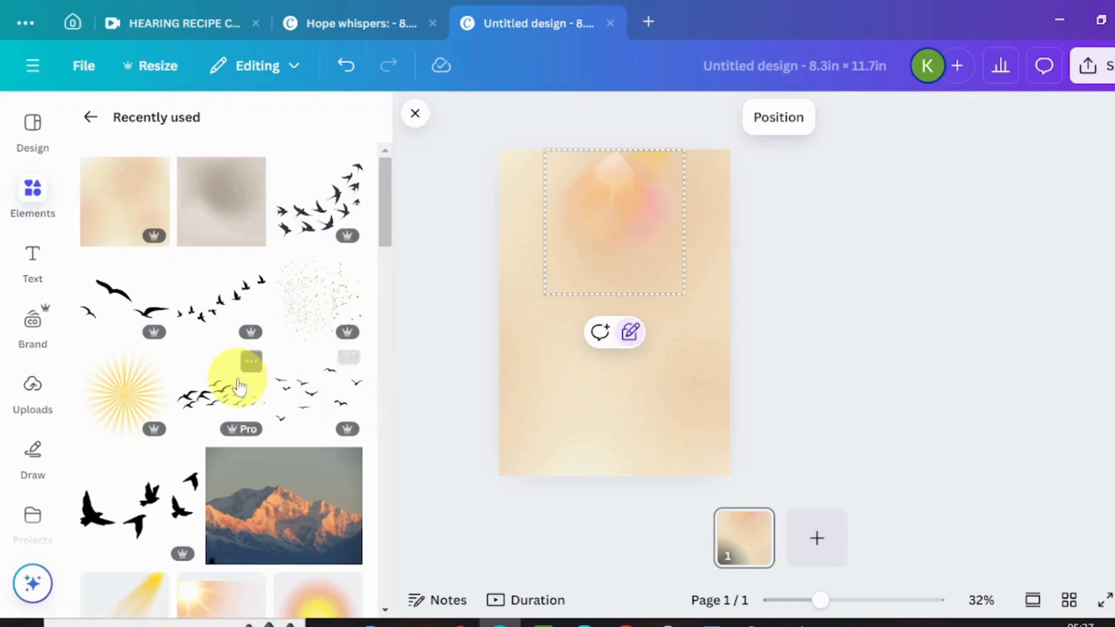
{"action": "left_click", "coordinate": [251, 267]}
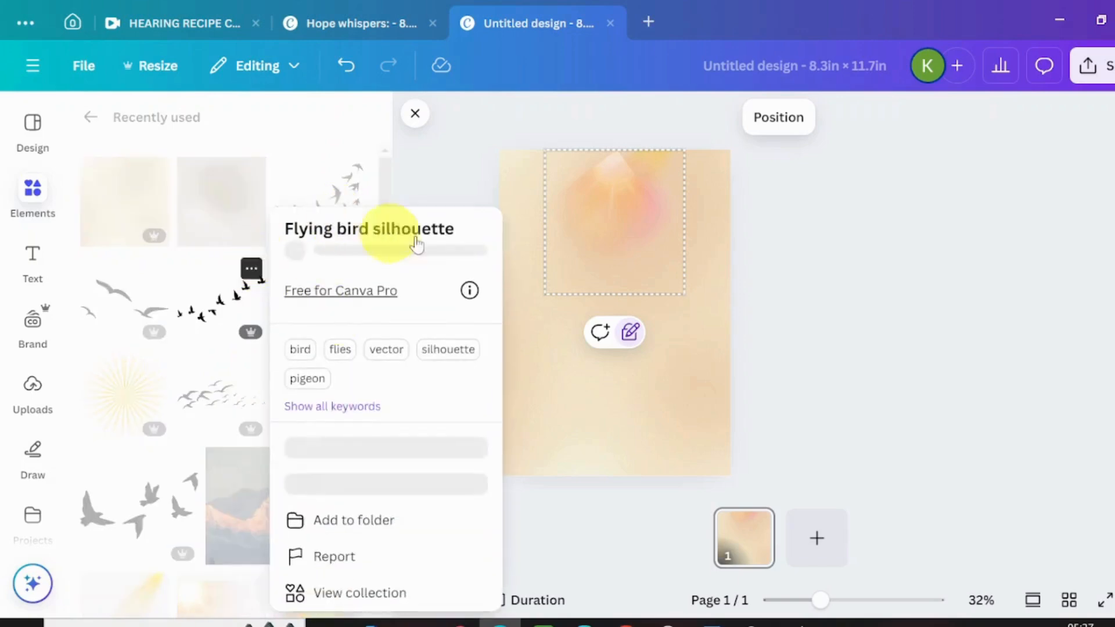
{"action": "left_click", "coordinate": [203, 305]}
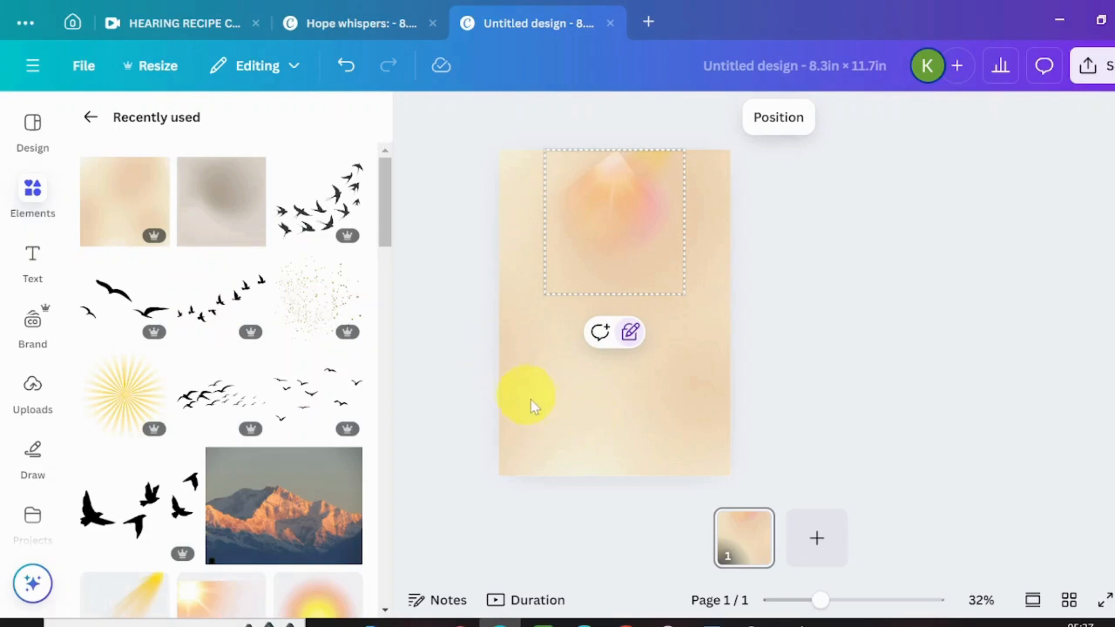
{"action": "left_click", "coordinate": [208, 307]}
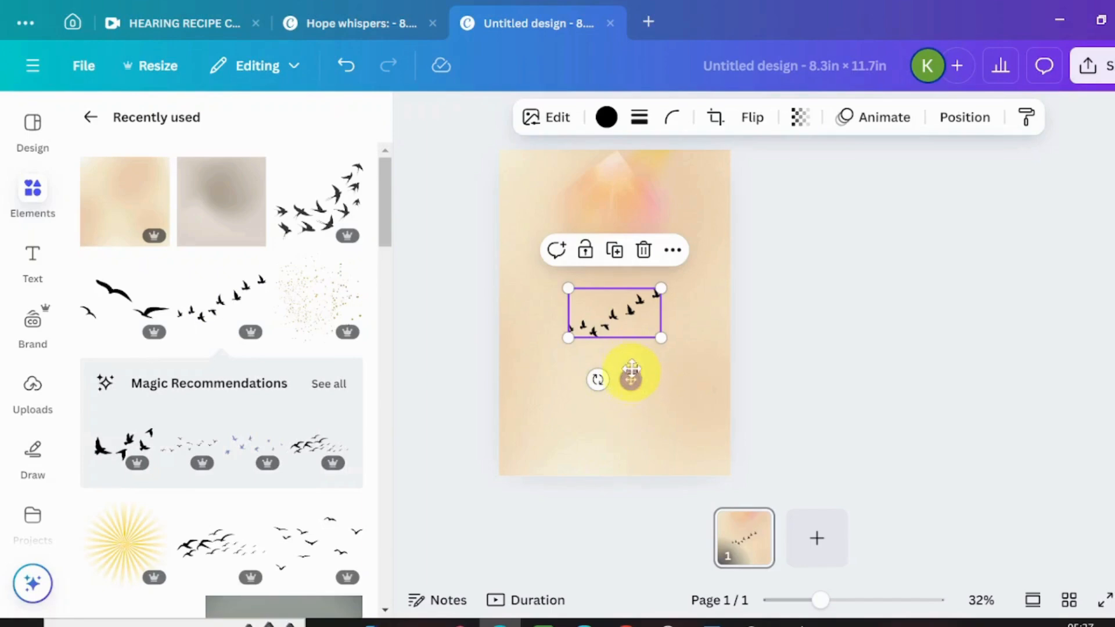
{"action": "left_click_drag", "start_coordinate": [632, 372], "coordinate": [612, 241]}
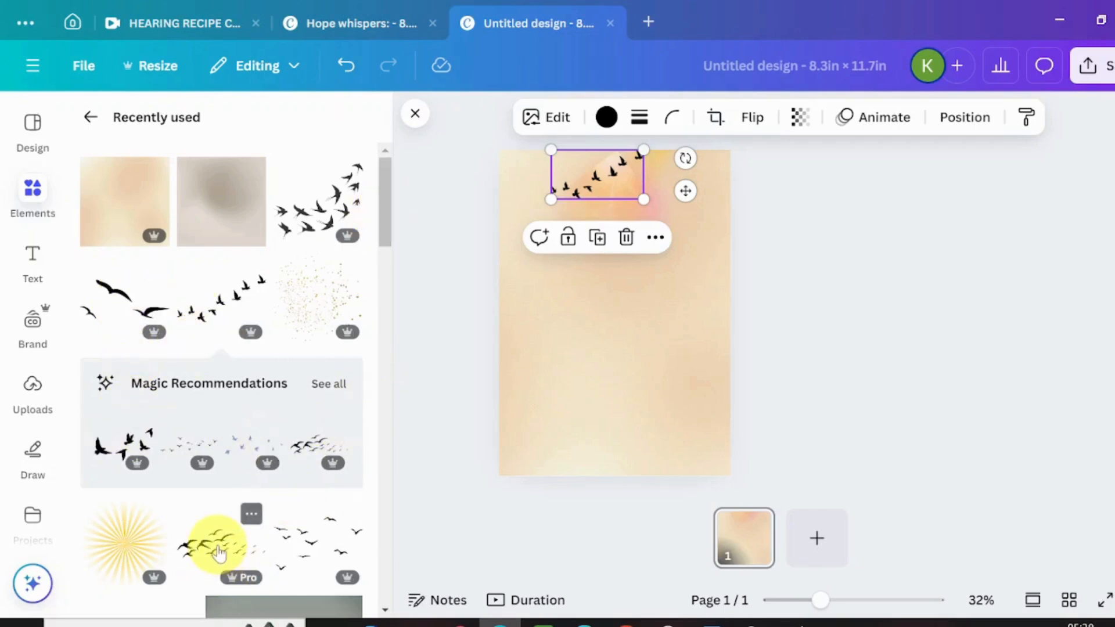
Step: Add the denser dark bird flock graphic and place it over the sun, overlapping the first line of birds
{"action": "left_click", "coordinate": [333, 204]}
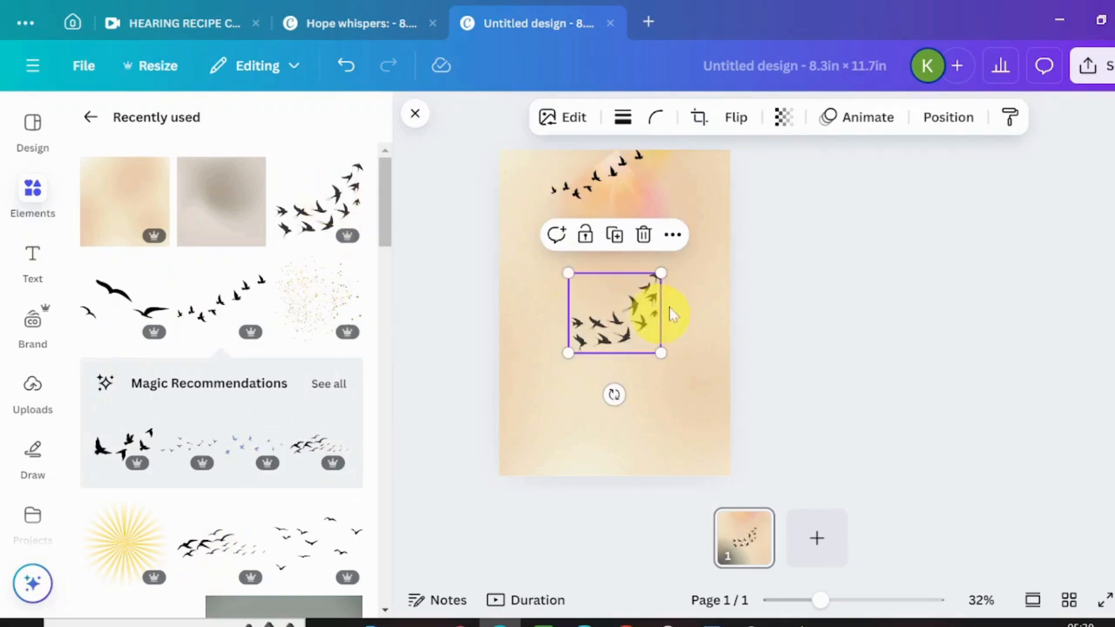
{"action": "left_click_drag", "start_coordinate": [608, 284], "coordinate": [606, 195]}
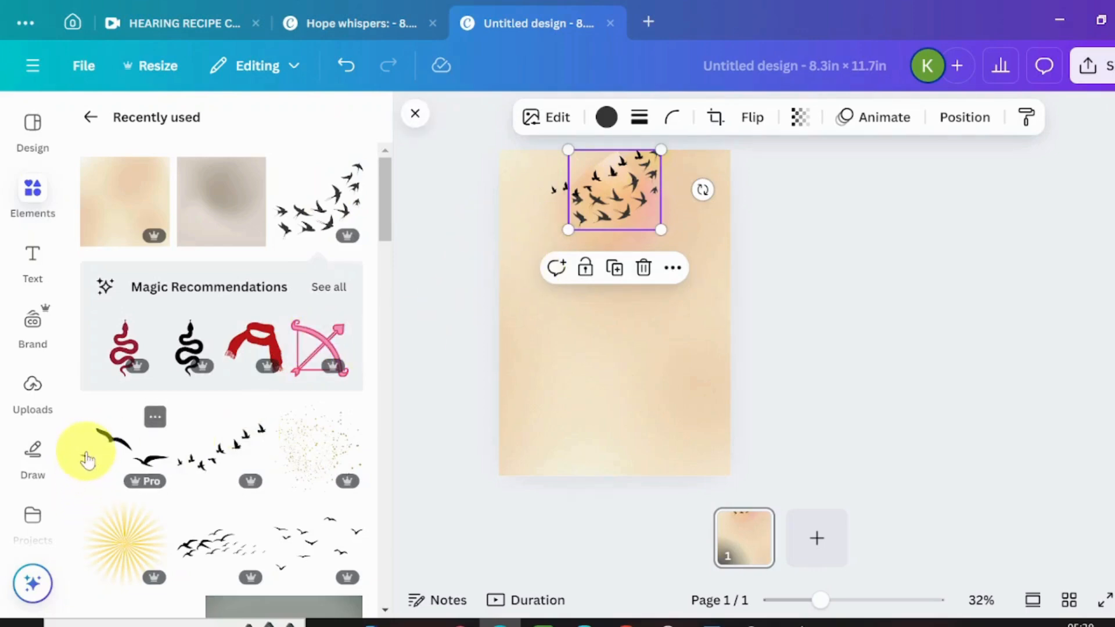
Step: Add the graphic of three large black flying birds, shift the dense flock aside, and tilt the new birds over the sun
{"action": "left_click", "coordinate": [88, 459]}
{"action": "left_click_drag", "start_coordinate": [617, 313], "coordinate": [673, 218]}
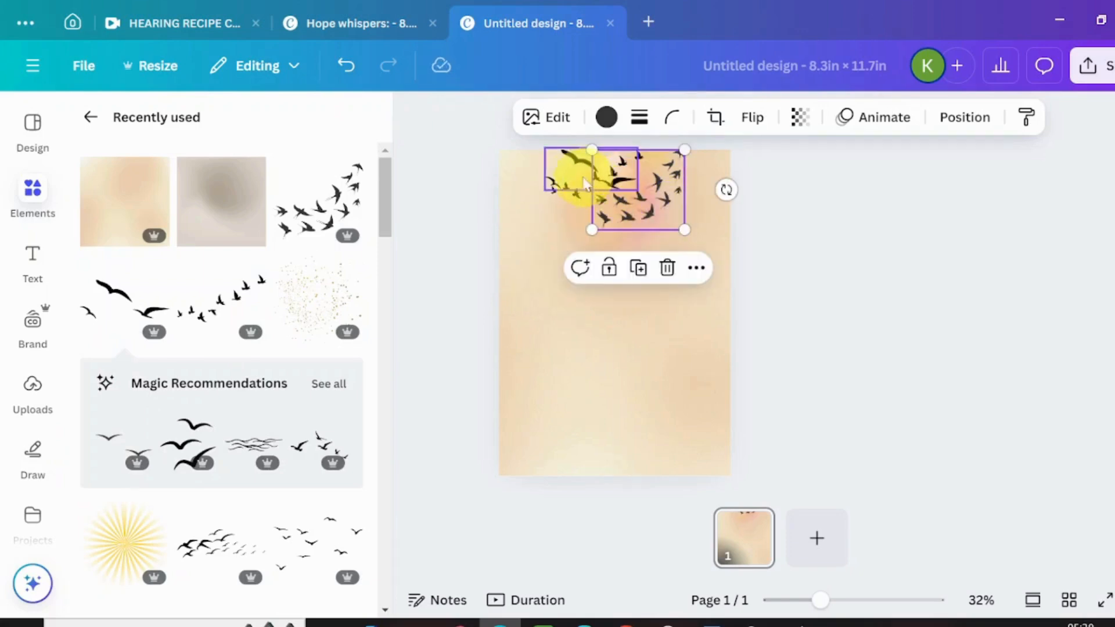
{"action": "left_click_drag", "start_coordinate": [573, 167], "coordinate": [588, 178]}
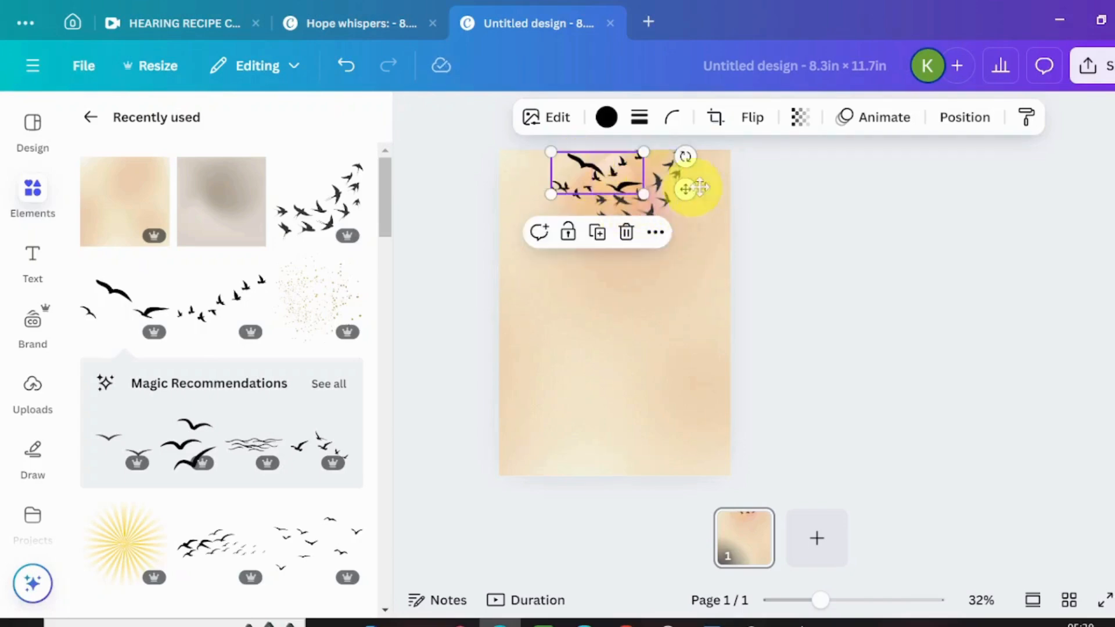
{"action": "left_click_drag", "start_coordinate": [687, 157], "coordinate": [663, 143]}
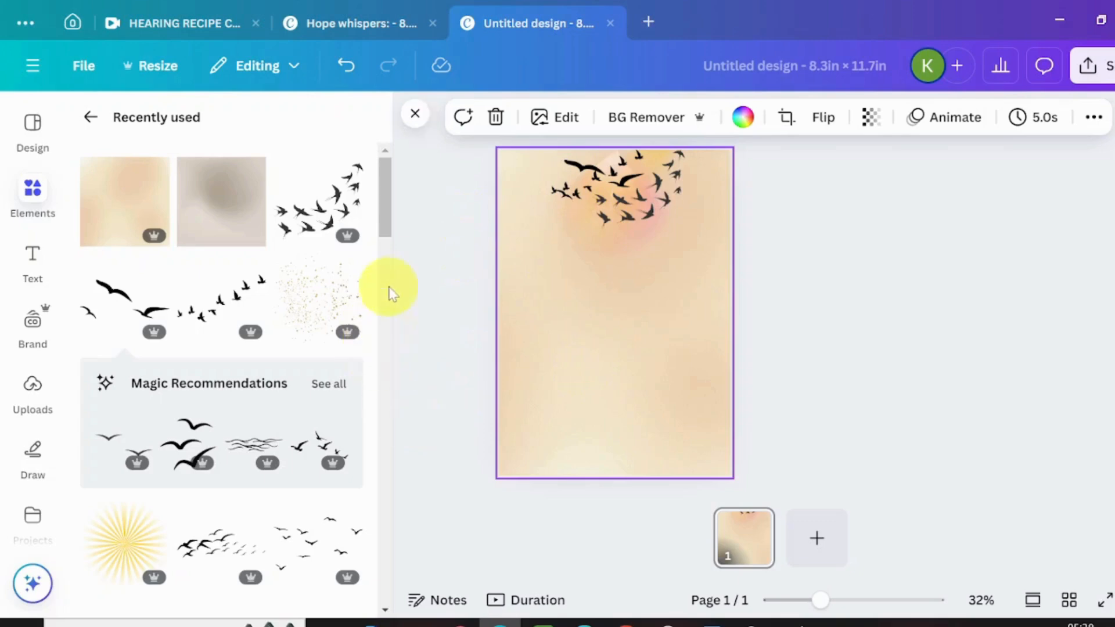
Step: Add the scattered small birds graphic, shrink it, and place it just below the lower-left end of the flock
{"action": "left_click_drag", "start_coordinate": [386, 222], "coordinate": [390, 257]}
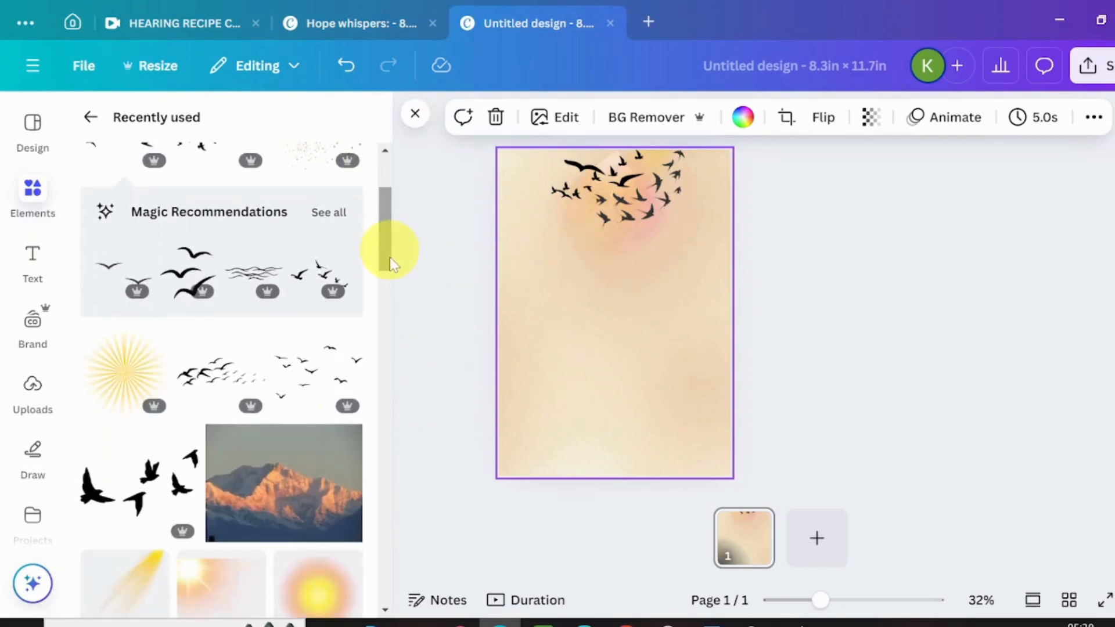
{"action": "left_click", "coordinate": [320, 378]}
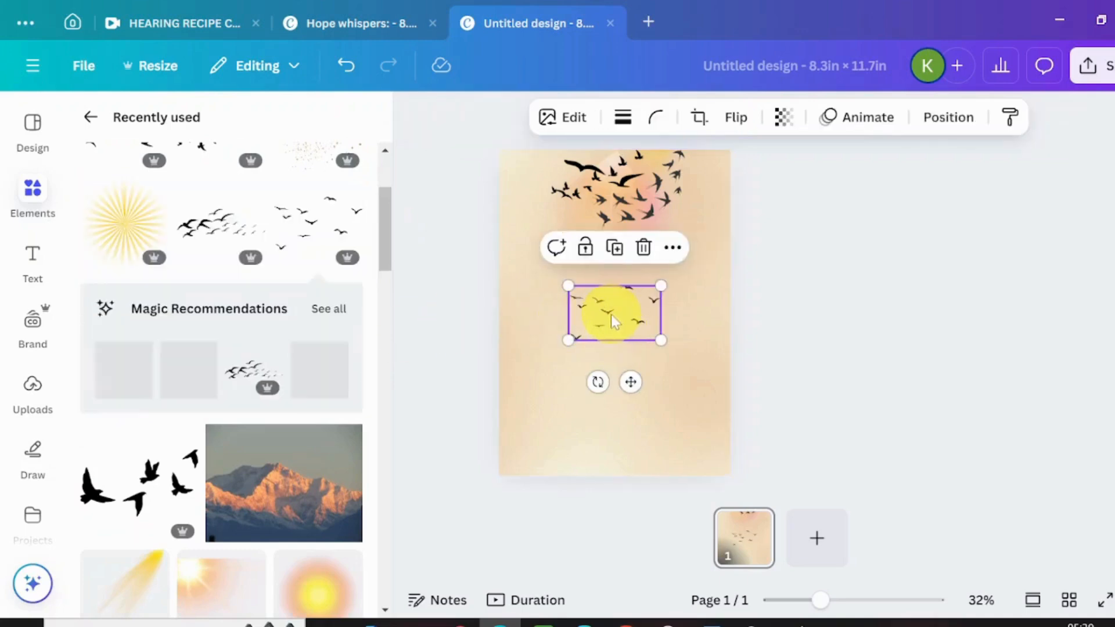
{"action": "left_click_drag", "start_coordinate": [585, 282], "coordinate": [582, 218]}
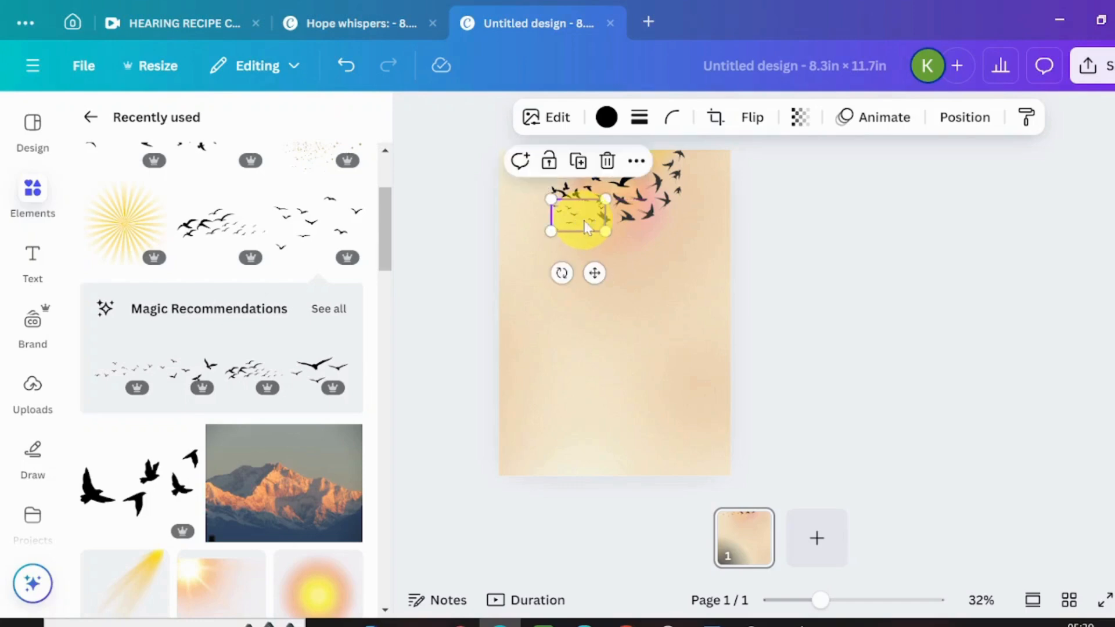
{"action": "left_click", "coordinate": [683, 349]}
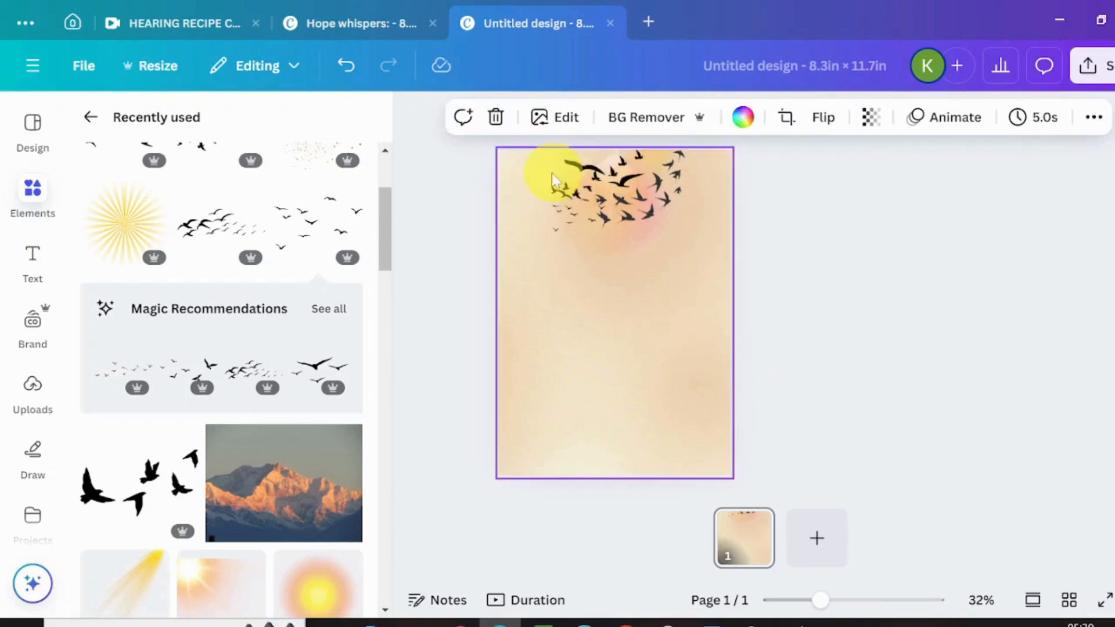
Step: Select all the bird graphics over the sun and group them
{"action": "left_click", "coordinate": [662, 191]}
{"action": "left_click", "coordinate": [575, 193], "text": "shift"}
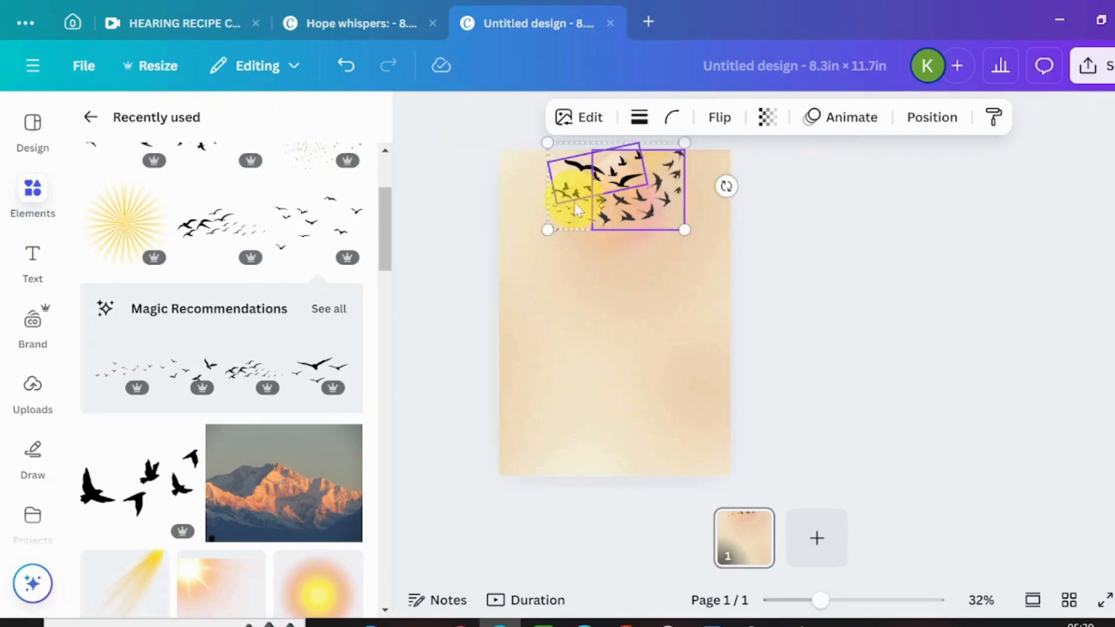
{"action": "left_click", "coordinate": [565, 211], "text": "shift"}
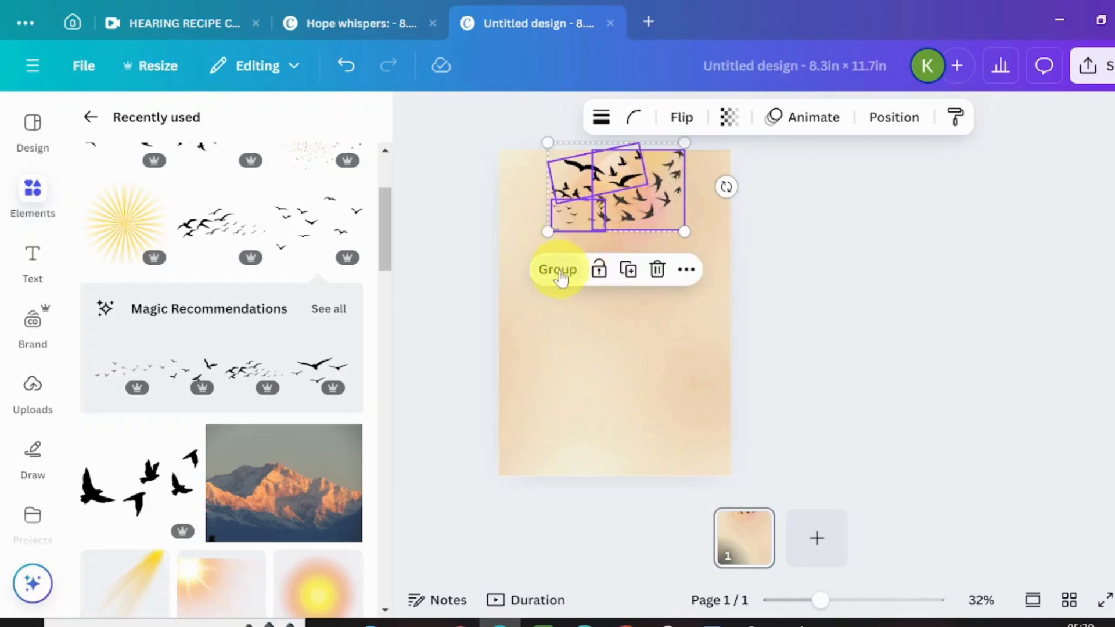
{"action": "left_click", "coordinate": [560, 276]}
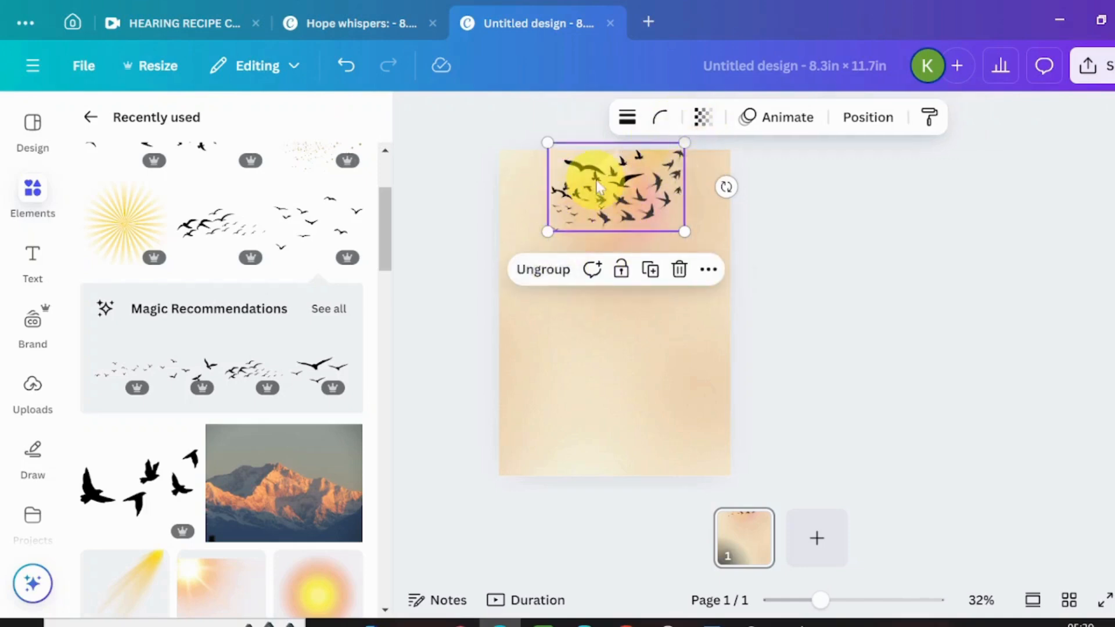
Step: Align the bird group to the page's horizontal center
{"action": "left_click", "coordinate": [708, 269]}
{"action": "mouse_move", "coordinate": [789, 517]}
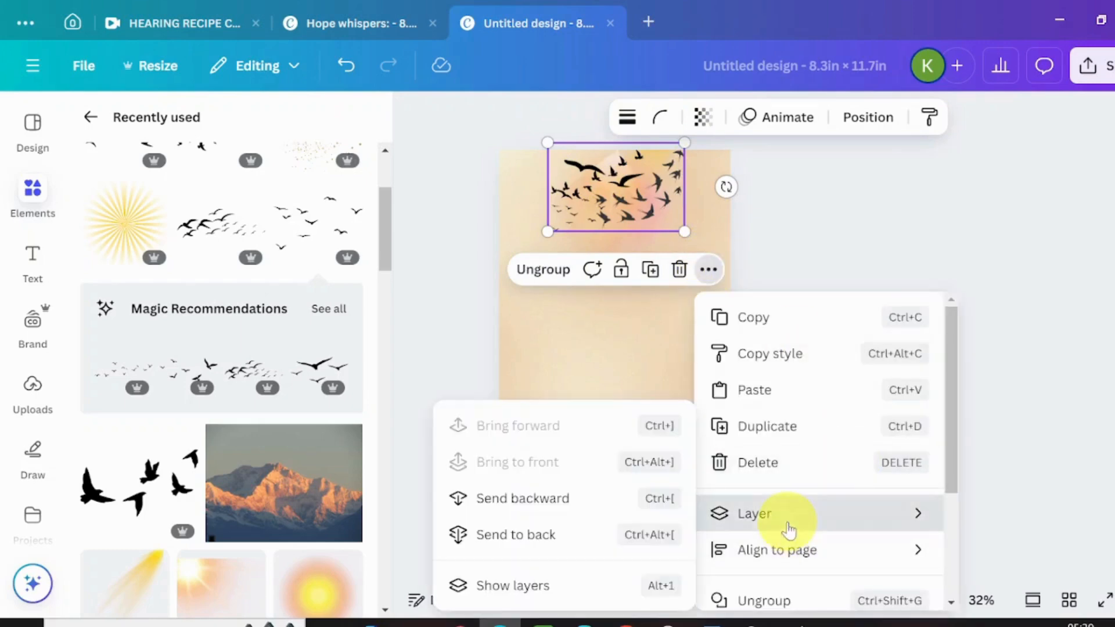
{"action": "mouse_move", "coordinate": [802, 554]}
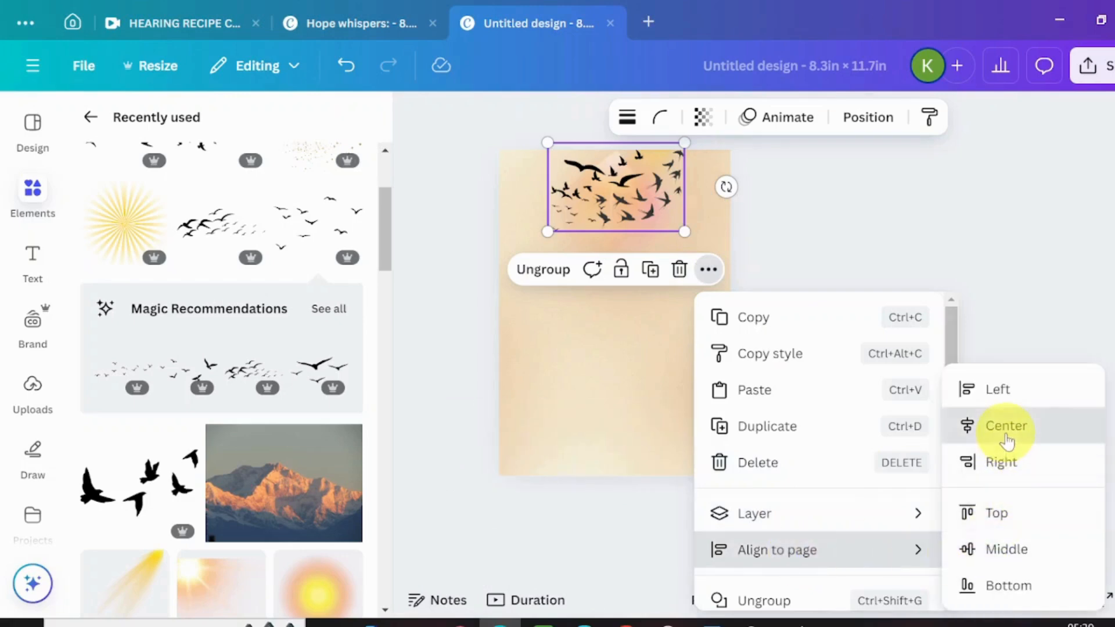
{"action": "left_click", "coordinate": [1005, 437]}
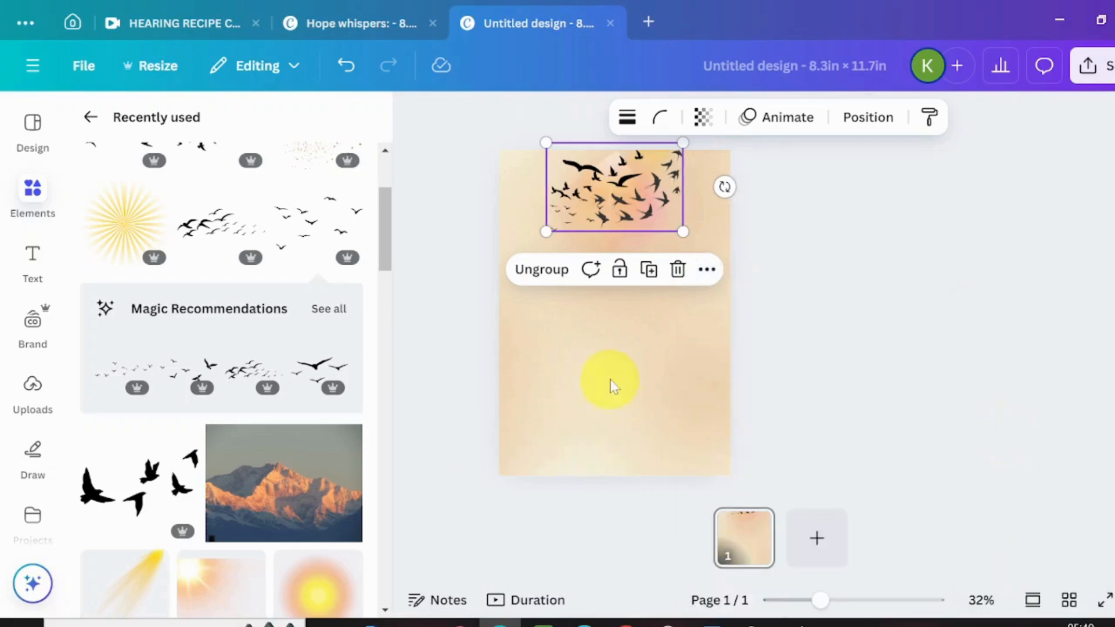
{"action": "left_click", "coordinate": [617, 377]}
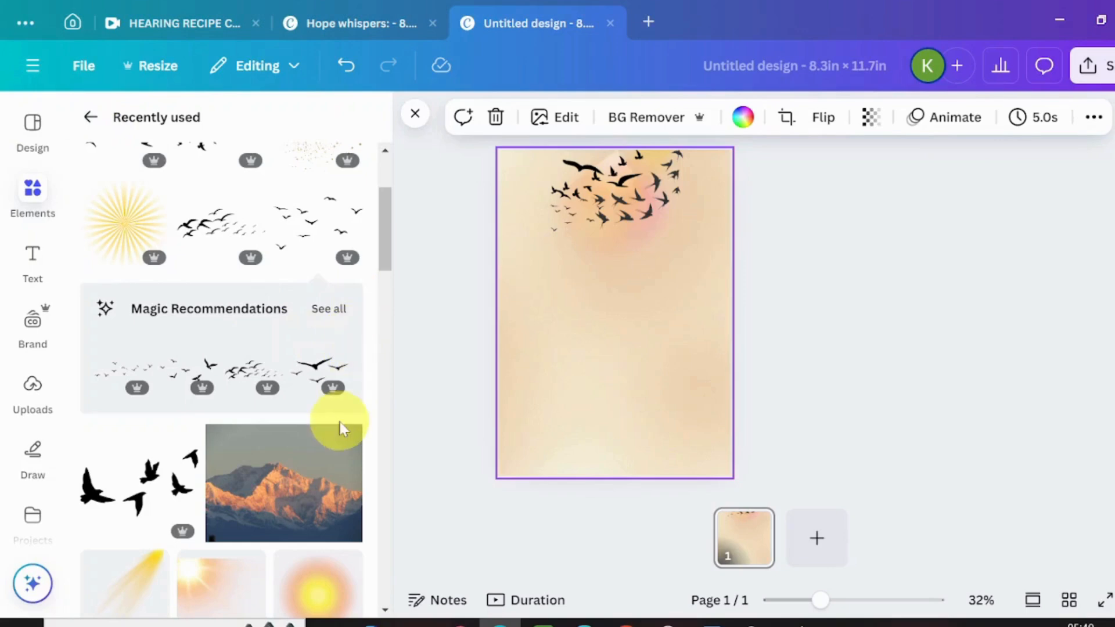
Step: Add the photo Scenic View of Snowcapped Mountains Against Sky at Sunset along the page's lower edge and widen it to the full page width
{"action": "left_click", "coordinate": [348, 440]}
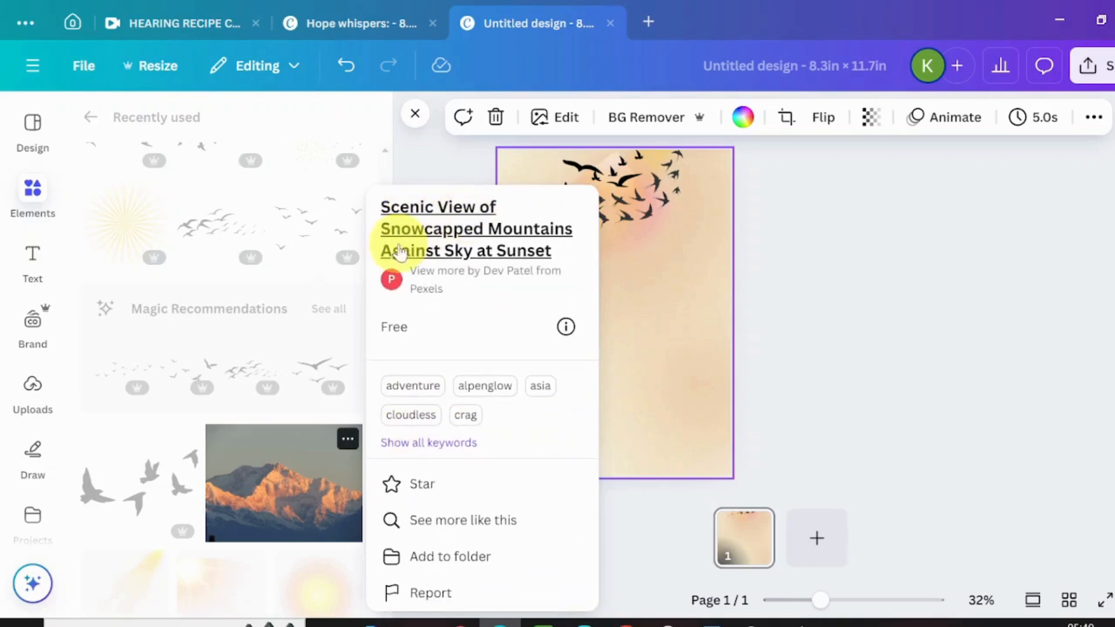
{"action": "left_click", "coordinate": [302, 510]}
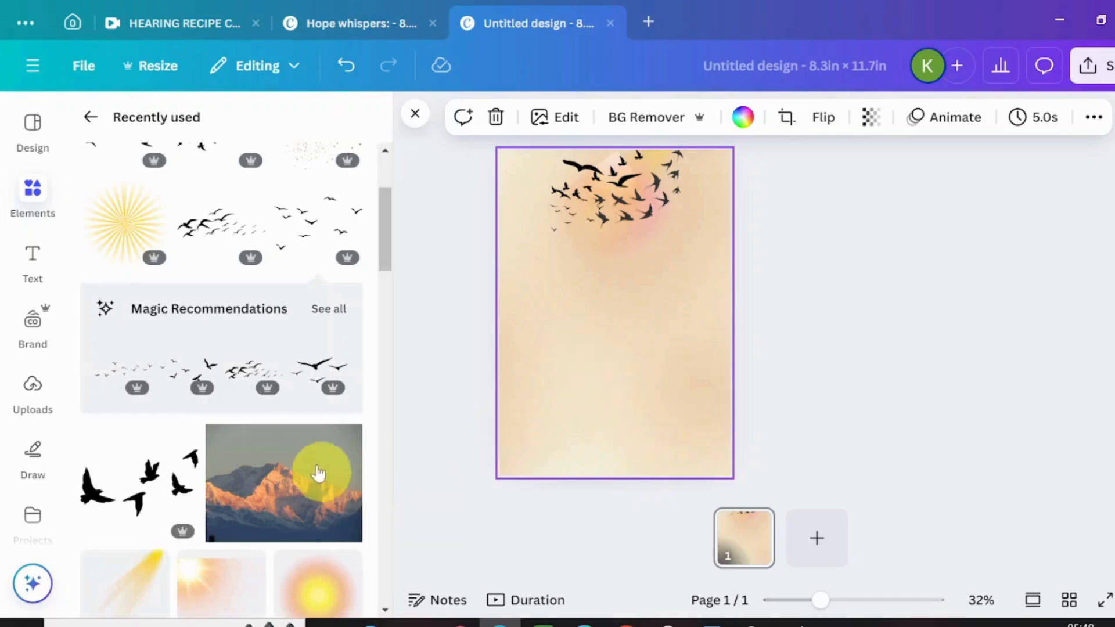
{"action": "left_click", "coordinate": [318, 478]}
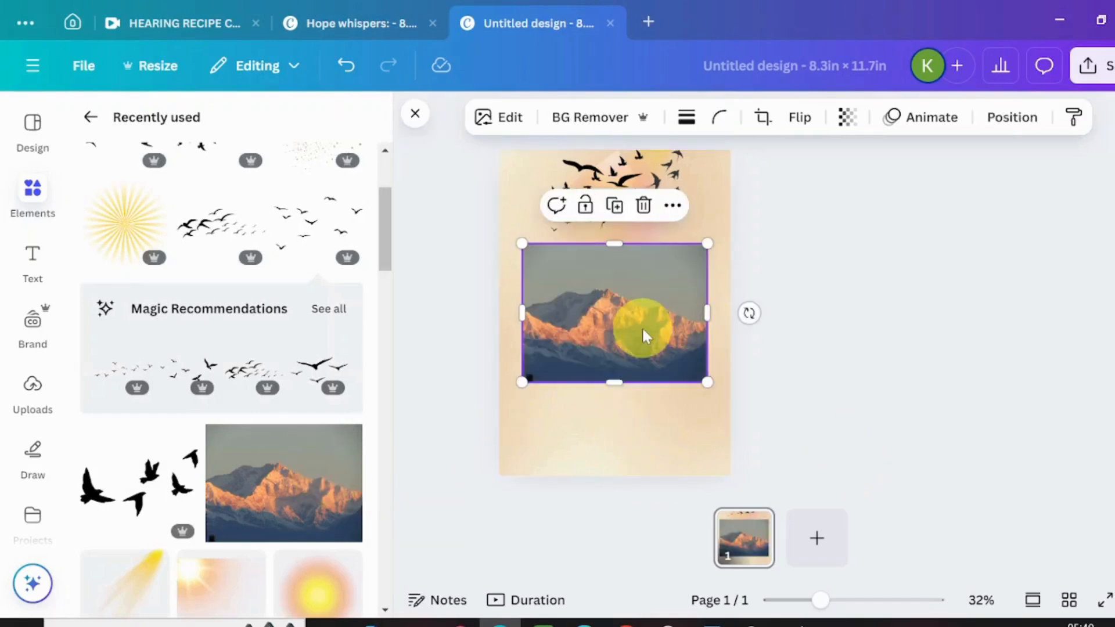
{"action": "left_click_drag", "start_coordinate": [642, 324], "coordinate": [644, 424]}
{"action": "left_click_drag", "start_coordinate": [515, 403], "coordinate": [498, 407]}
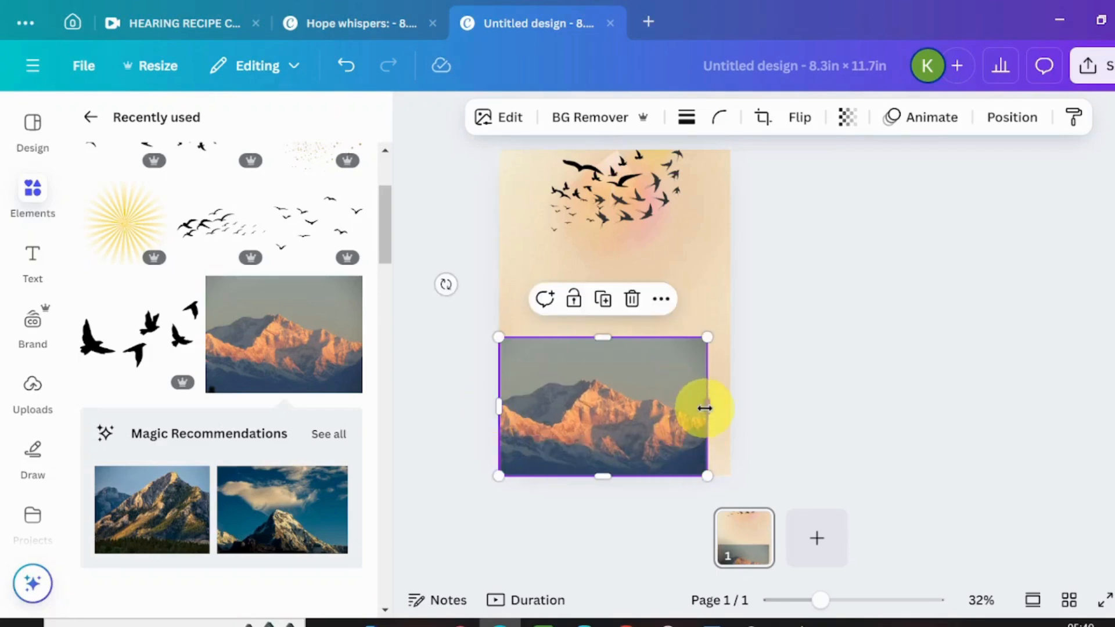
{"action": "left_click_drag", "start_coordinate": [708, 406], "coordinate": [725, 407]}
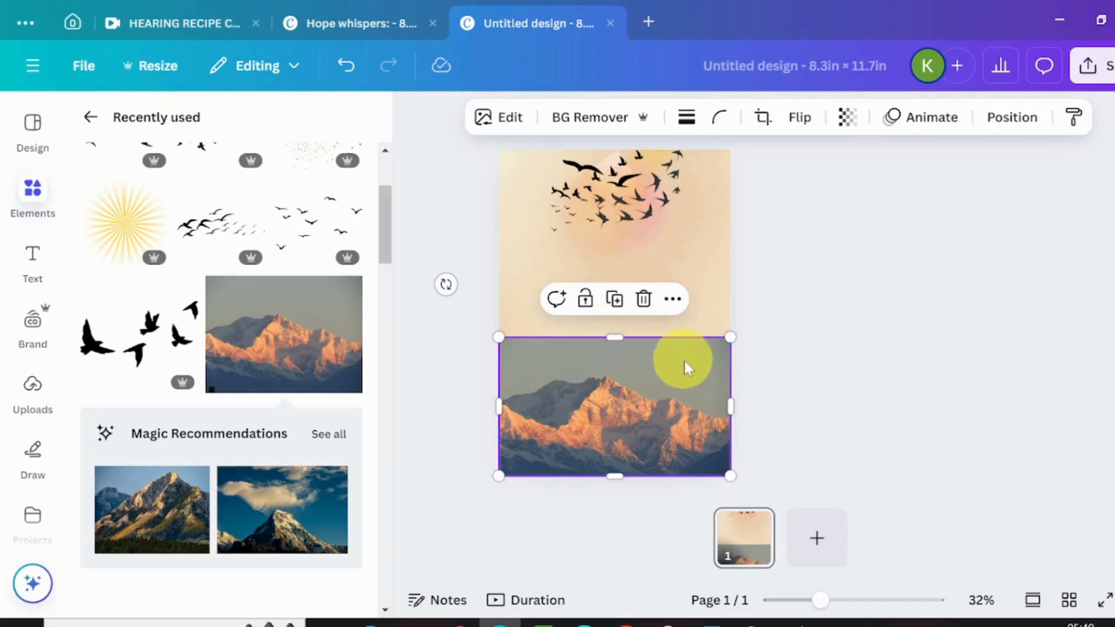
{"action": "left_click", "coordinate": [761, 321]}
Step: Remove the sky background from the mountain photo with BG Remover
{"action": "left_click", "coordinate": [649, 403]}
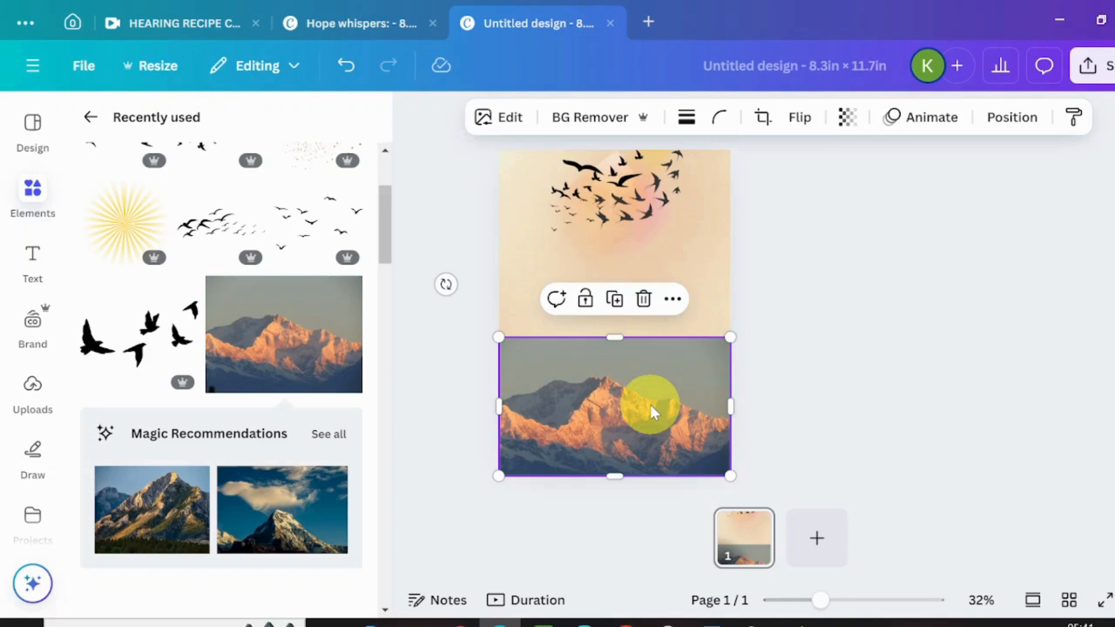
{"action": "left_click", "coordinate": [572, 118]}
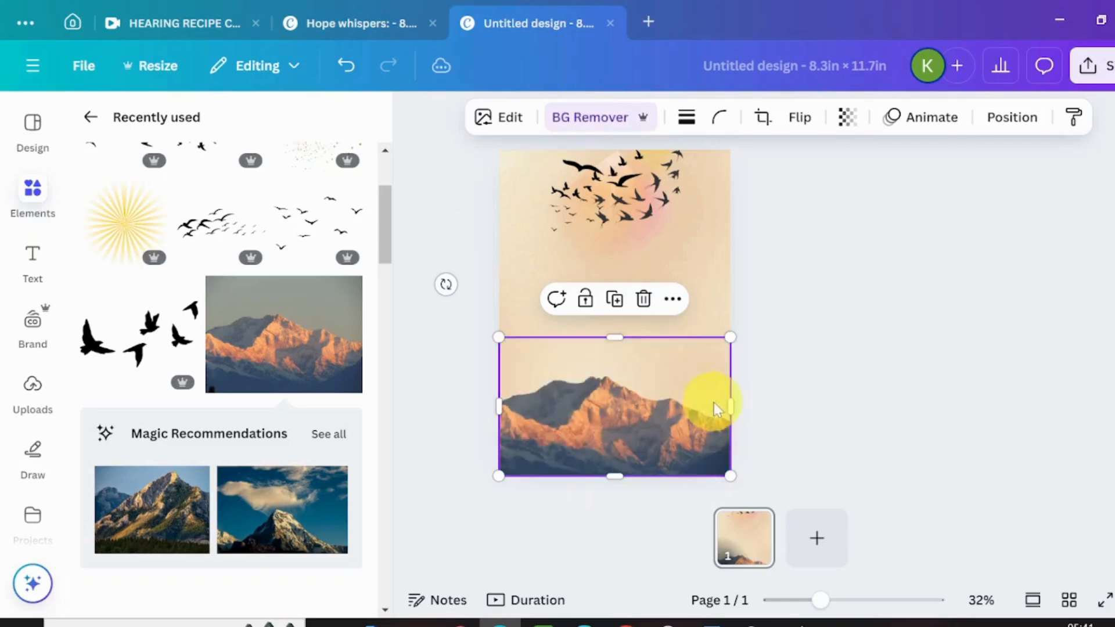
{"action": "left_click", "coordinate": [766, 360]}
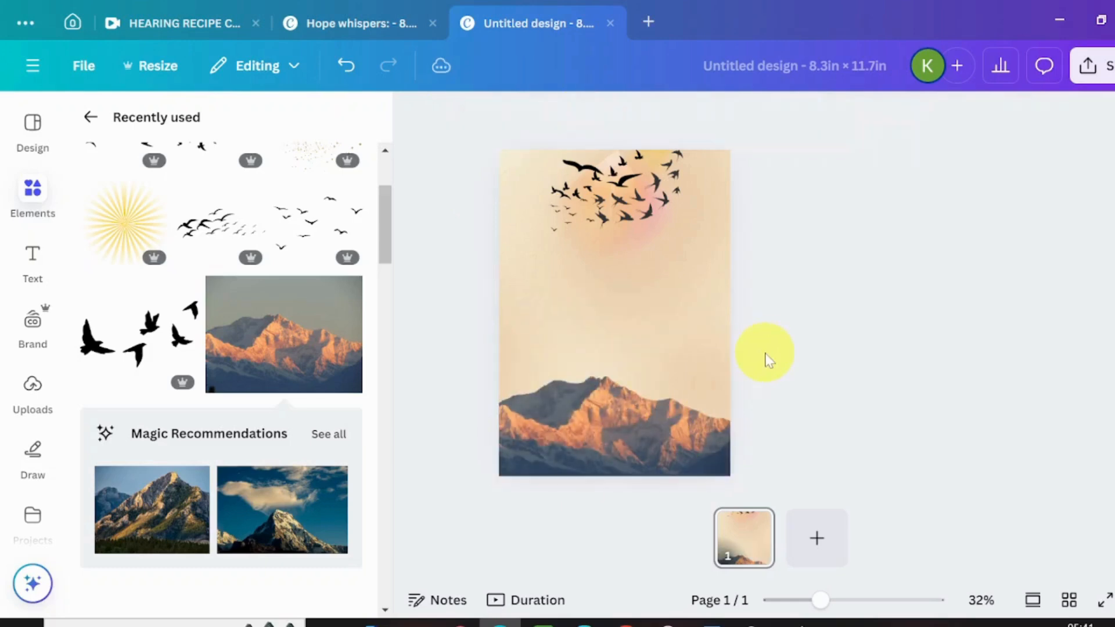
{"action": "left_click", "coordinate": [564, 401]}
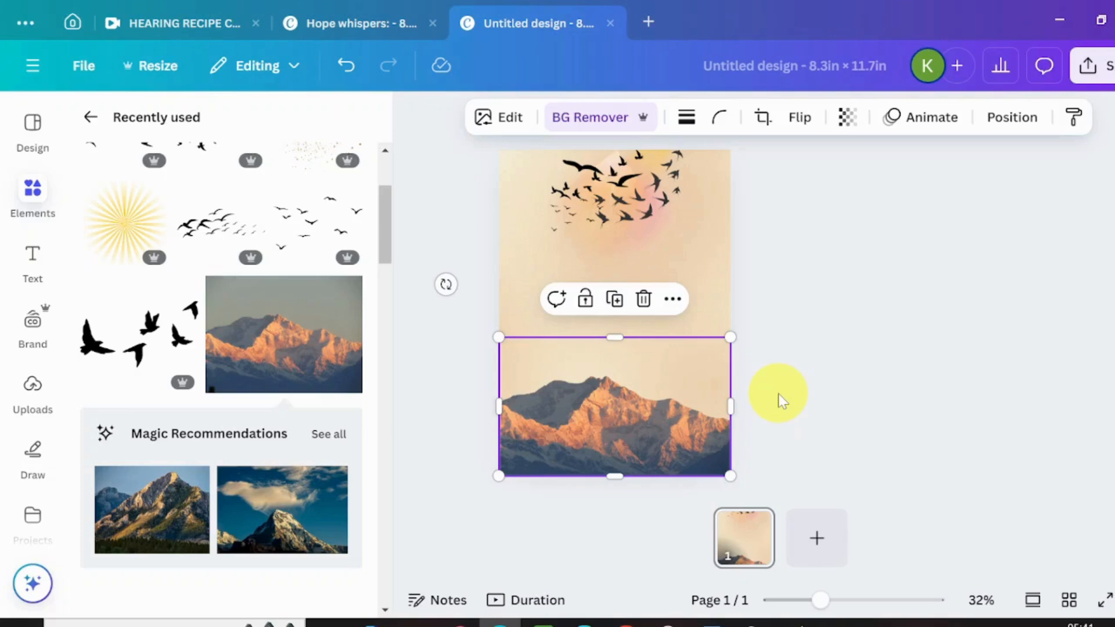
{"action": "left_click", "coordinate": [710, 296]}
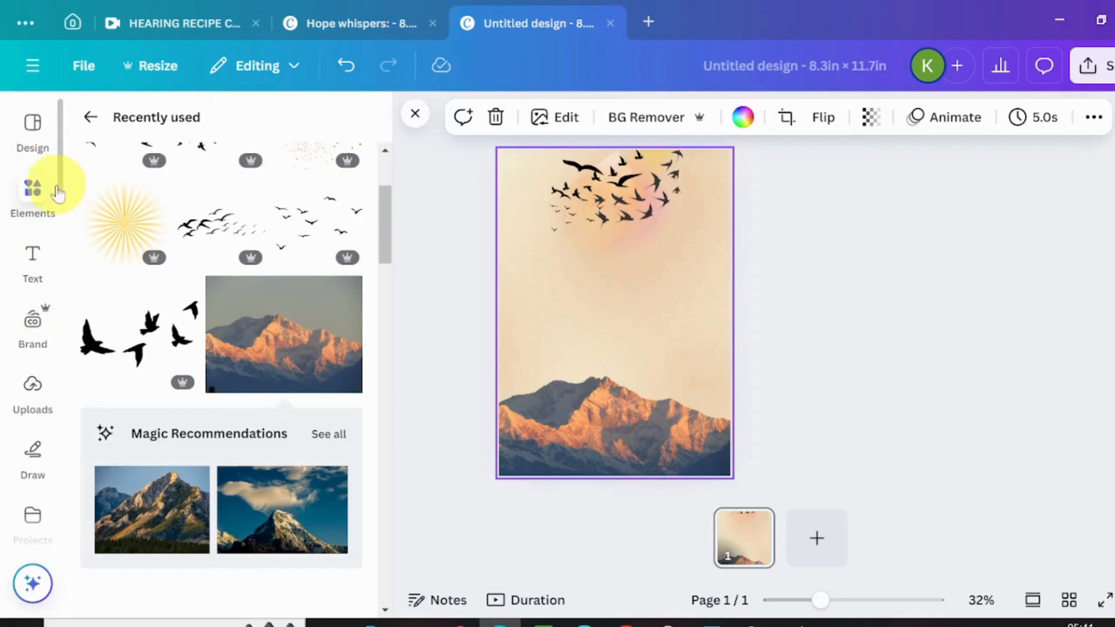
Step: Add the recently used "HIGHLIGHT my WORDS" font combination to the page
{"action": "scroll", "coordinate": [65, 197], "scroll_direction": "down", "scroll_amount": 3}
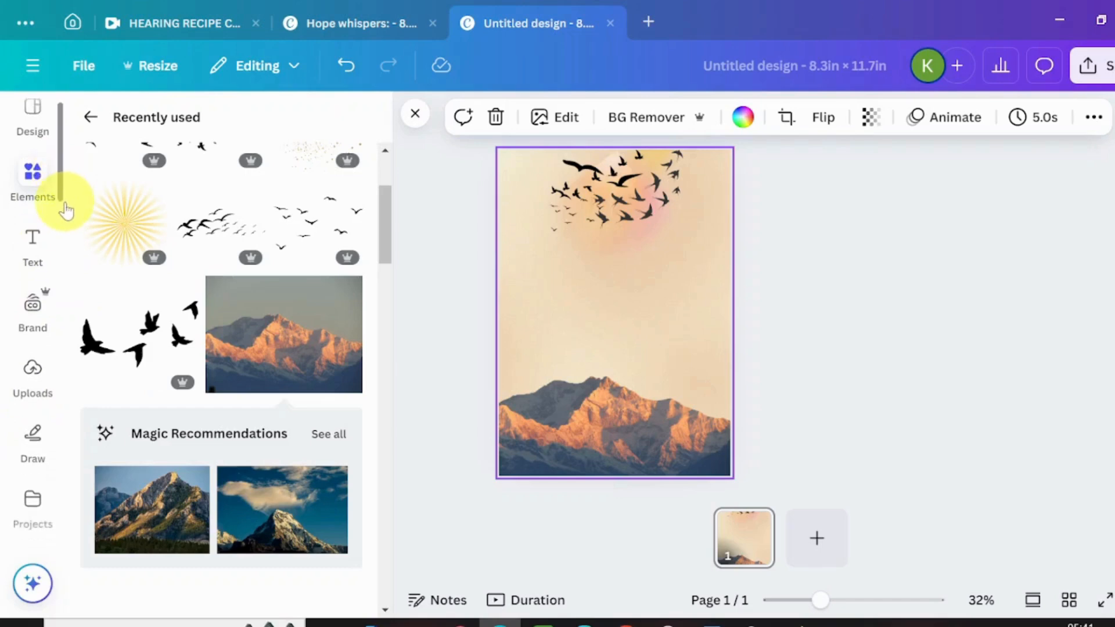
{"action": "scroll", "coordinate": [71, 293], "scroll_direction": "down", "scroll_amount": 2}
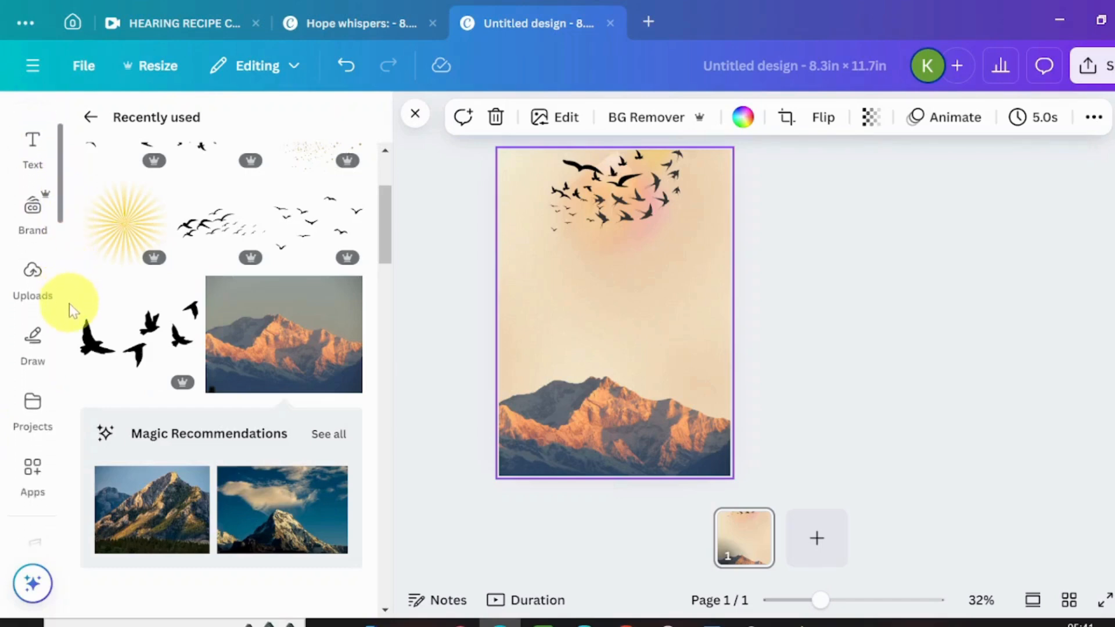
{"action": "scroll", "coordinate": [62, 323], "scroll_direction": "up", "scroll_amount": 5}
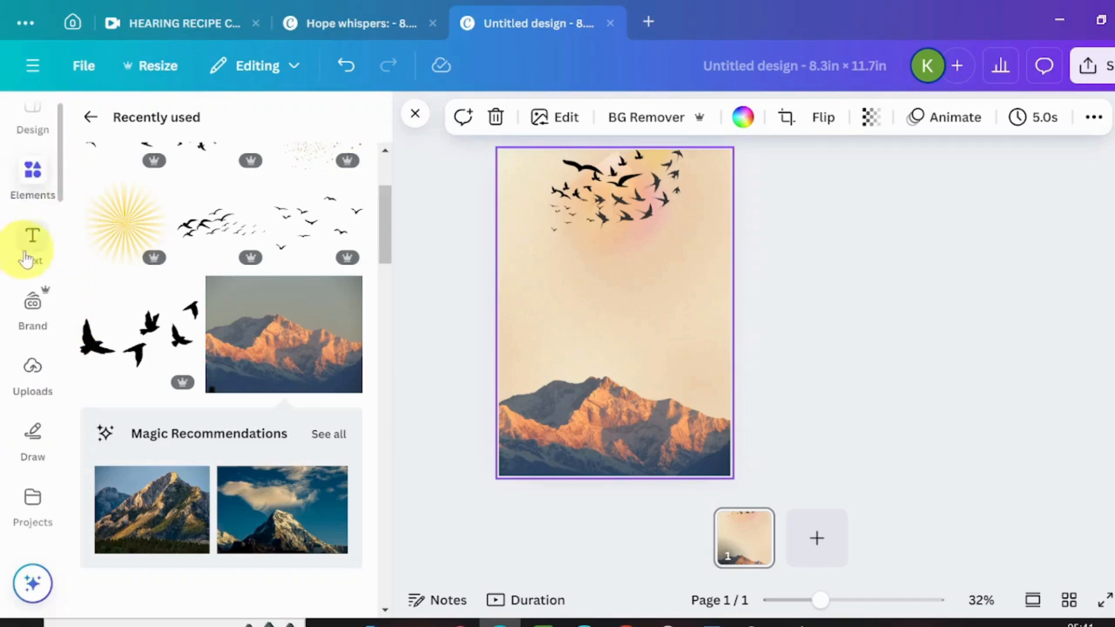
{"action": "left_click", "coordinate": [32, 253]}
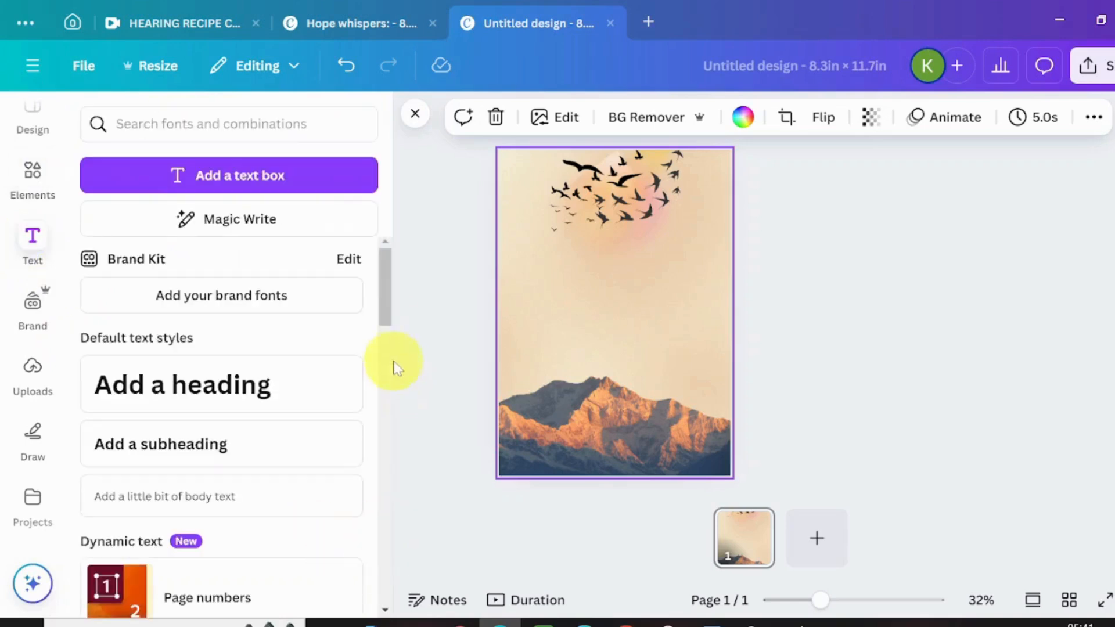
{"action": "left_click_drag", "start_coordinate": [388, 302], "coordinate": [396, 363]}
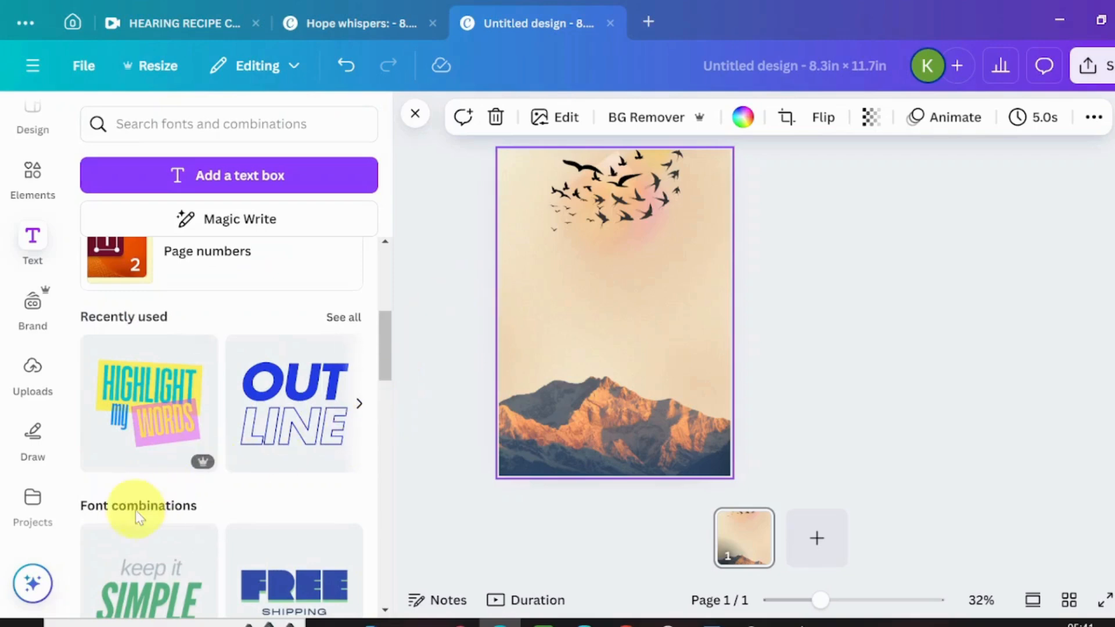
{"action": "left_click", "coordinate": [141, 416]}
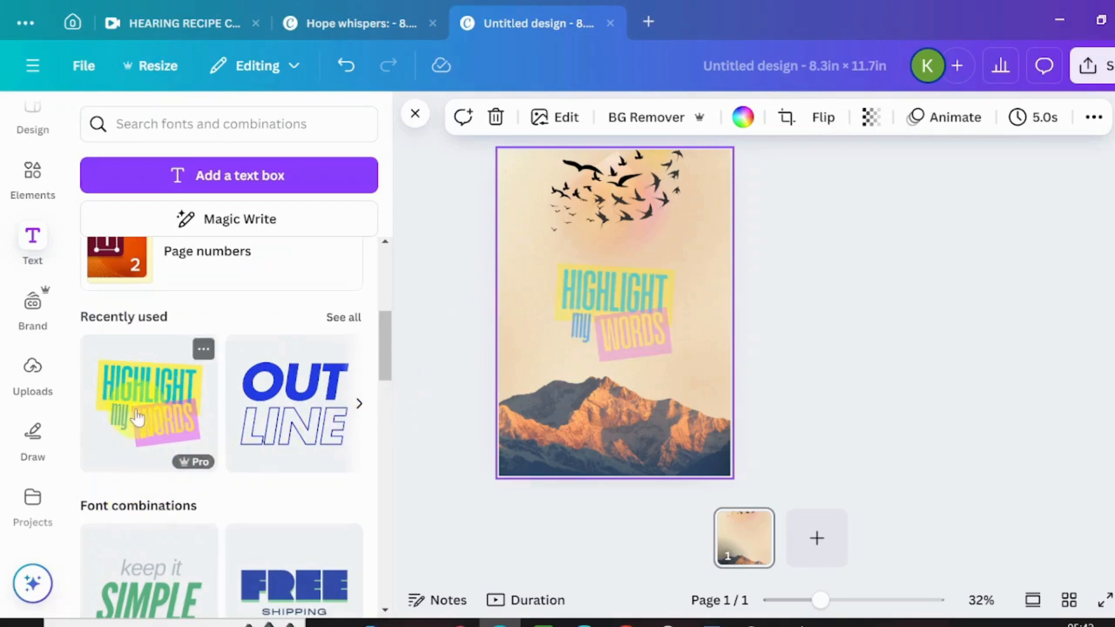
Step: Replace the word "HIGHLIGHT" in the text group with "HOPE WHISPERS"
{"action": "left_click", "coordinate": [629, 281]}
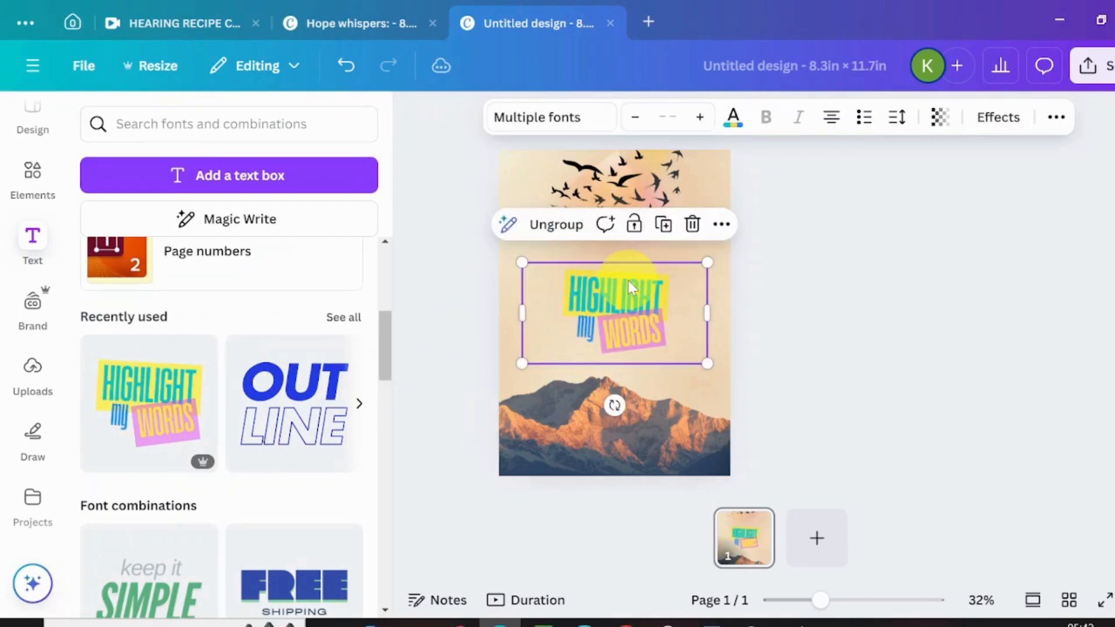
{"action": "left_click", "coordinate": [628, 281]}
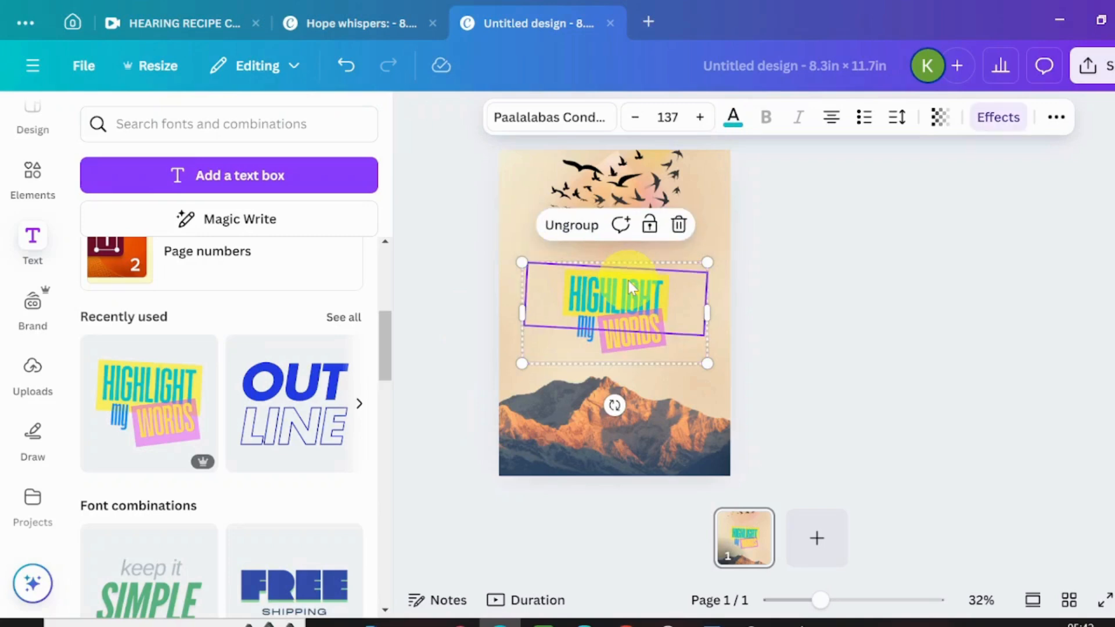
{"action": "left_click", "coordinate": [628, 280]}
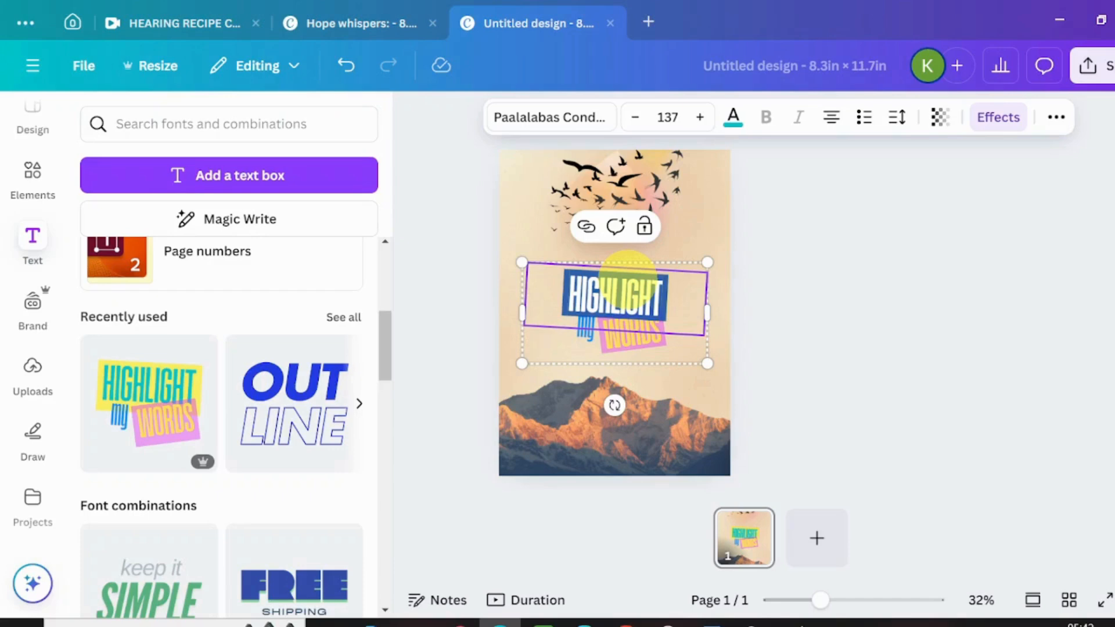
{"action": "type", "text": "HOPE"}
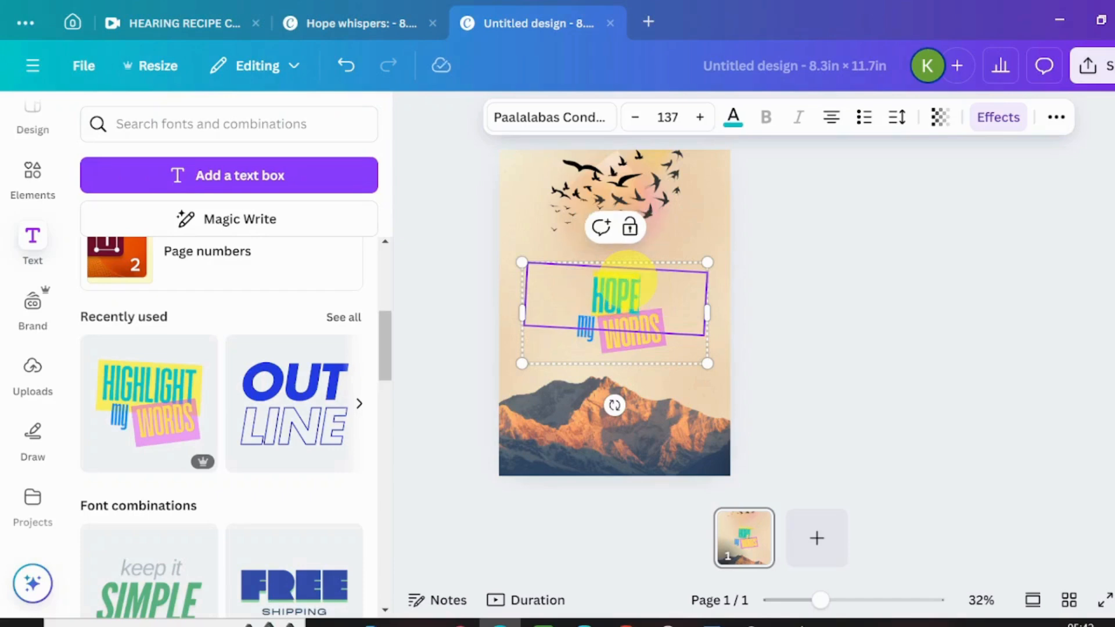
{"action": "type", "text": " WHISO"}
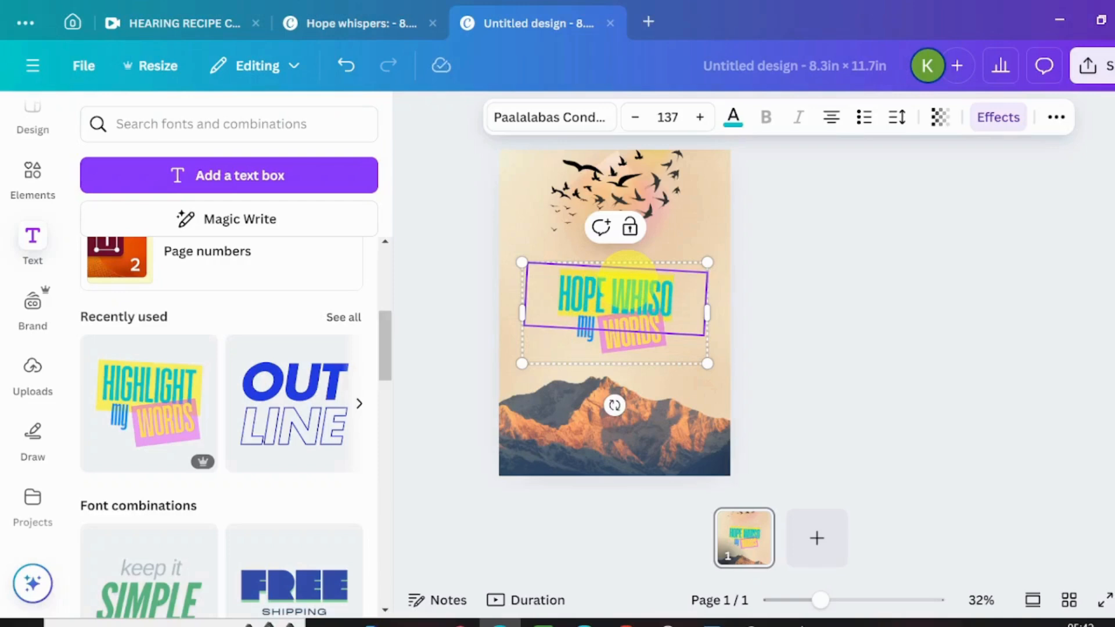
{"action": "key", "text": "BackSpace"}
{"action": "type", "text": "PERS"}
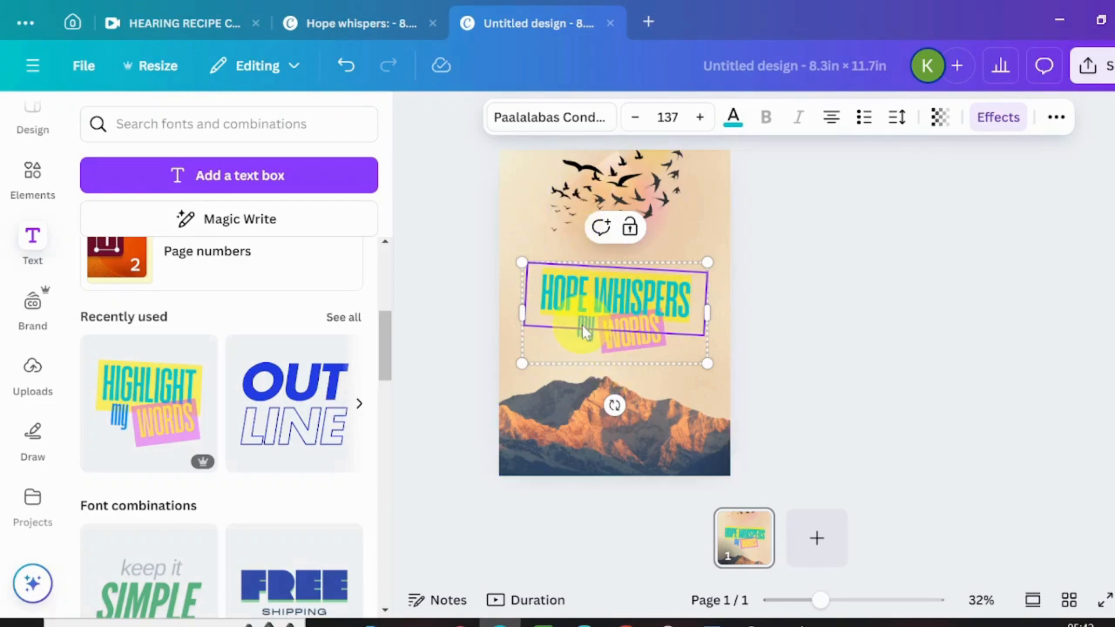
Step: Replace the word "my" in the text group with "YOU CAN"
{"action": "left_click", "coordinate": [584, 344]}
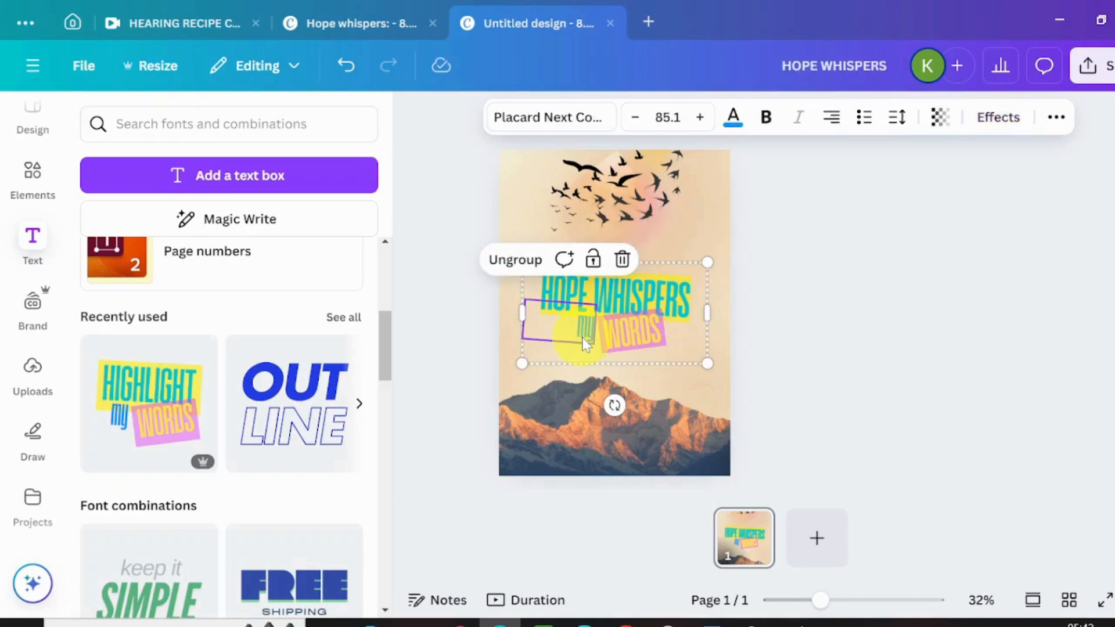
{"action": "left_click", "coordinate": [584, 344]}
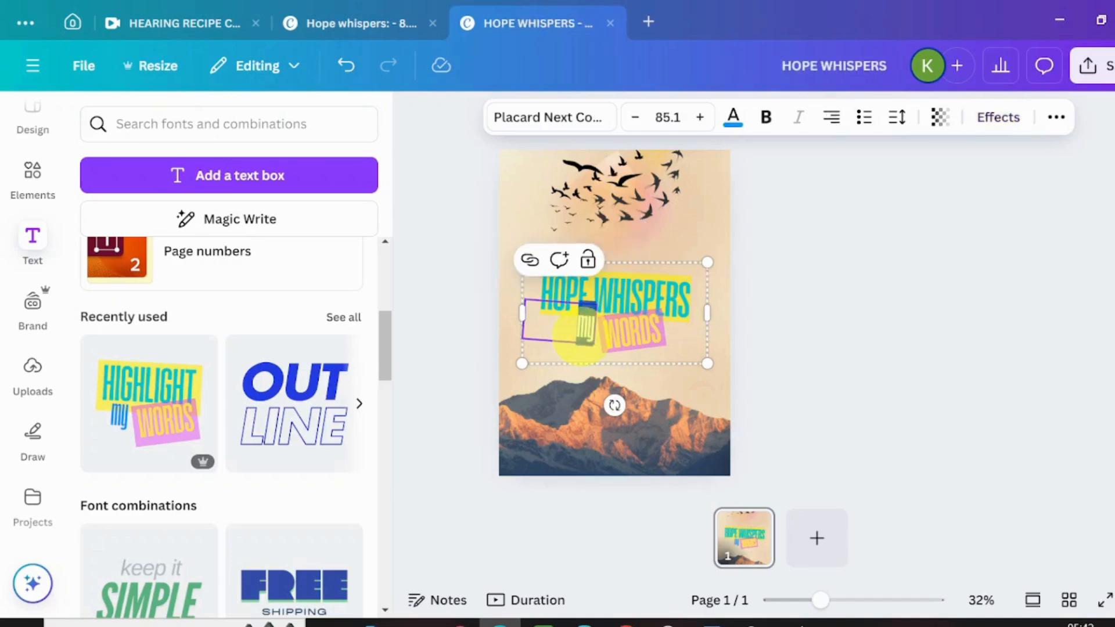
{"action": "type", "text": "OU CA"}
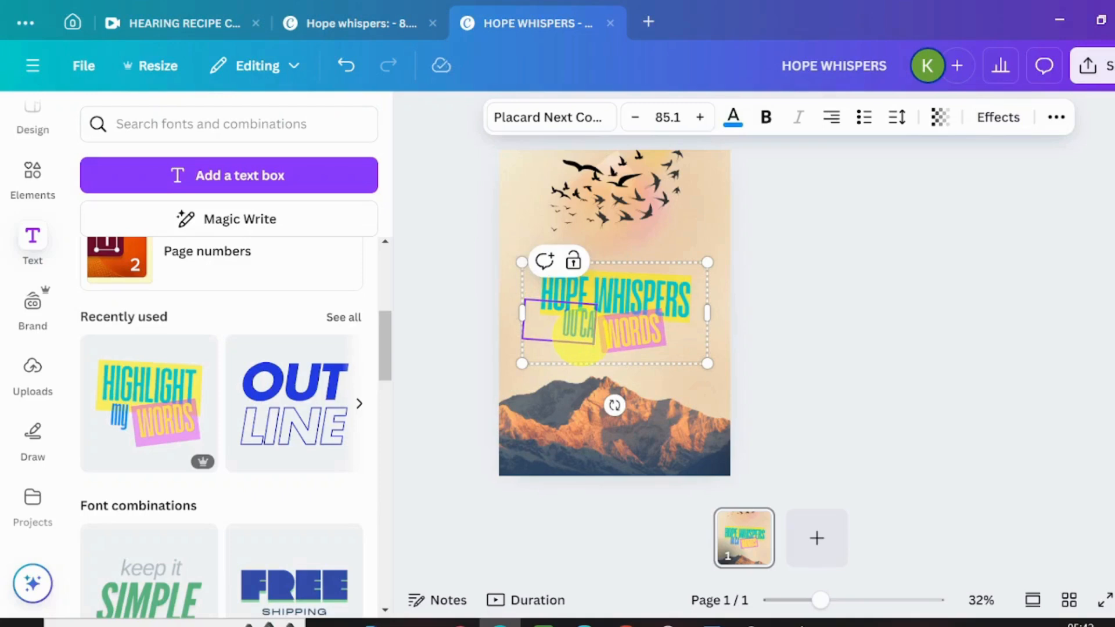
{"action": "key", "text": "BackSpace"}
{"action": "key", "text": "BackSpace"}
{"action": "key", "text": "BackSpace"}
{"action": "key", "text": "BackSpace"}
{"action": "key", "text": "BackSpace"}
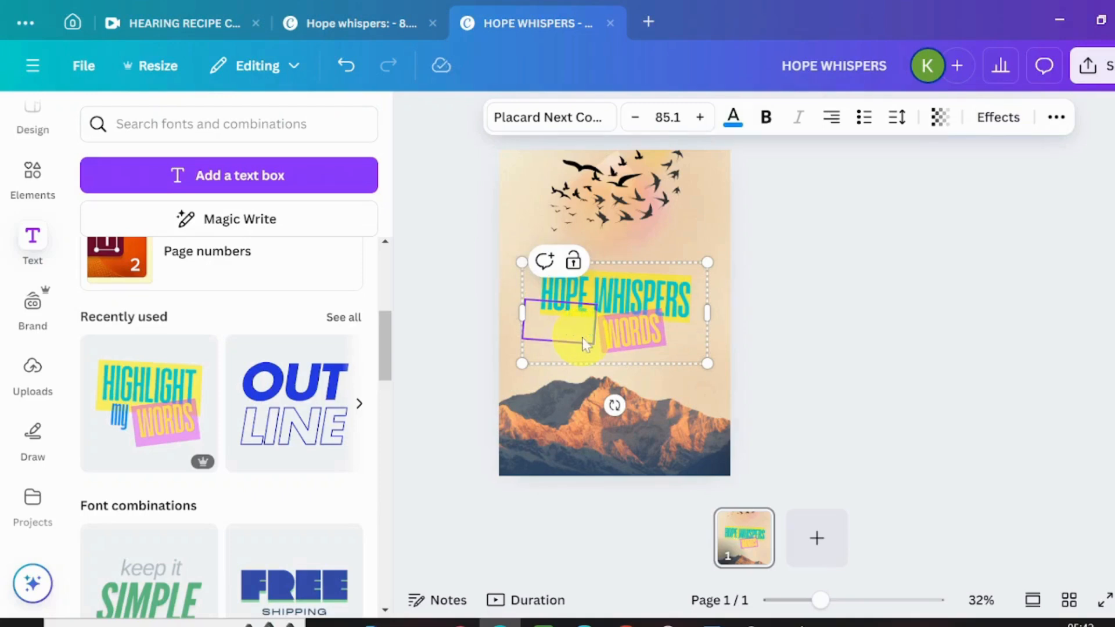
{"action": "type", "text": "YOU"}
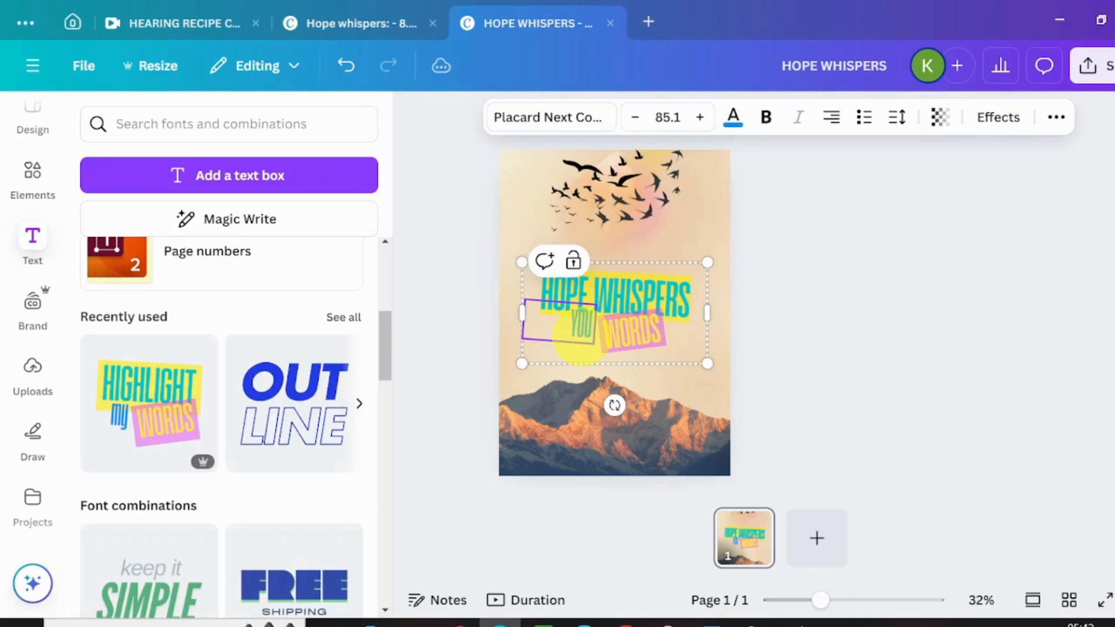
{"action": "type", "text": " CAN"}
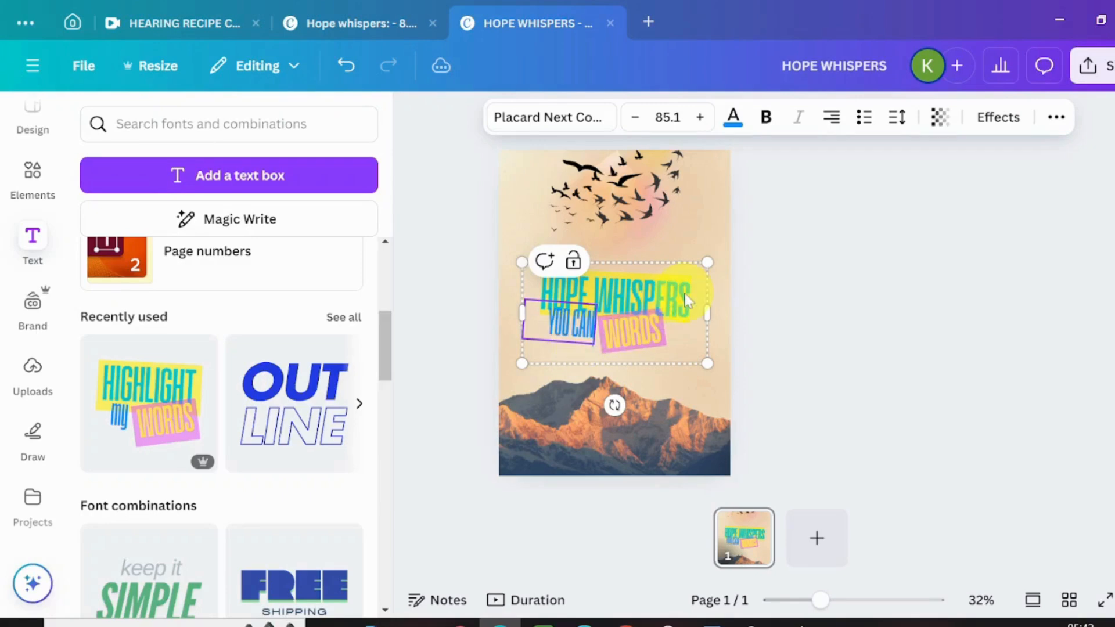
Step: Add a colon at the end of the "HOPE WHISPERS" line
{"action": "left_click", "coordinate": [687, 301]}
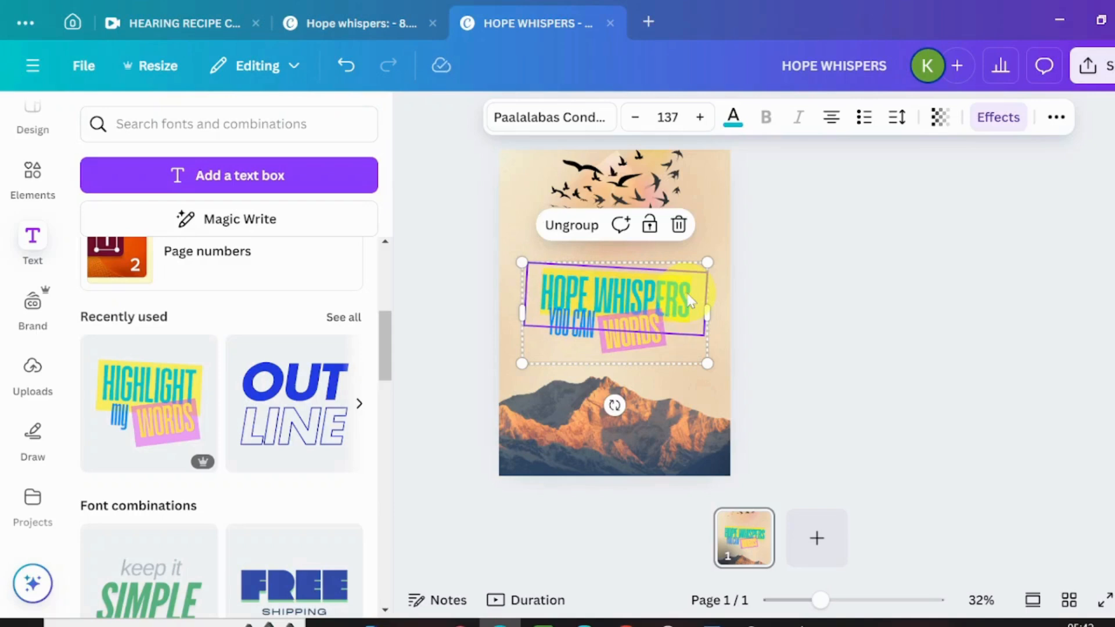
{"action": "left_click", "coordinate": [690, 300]}
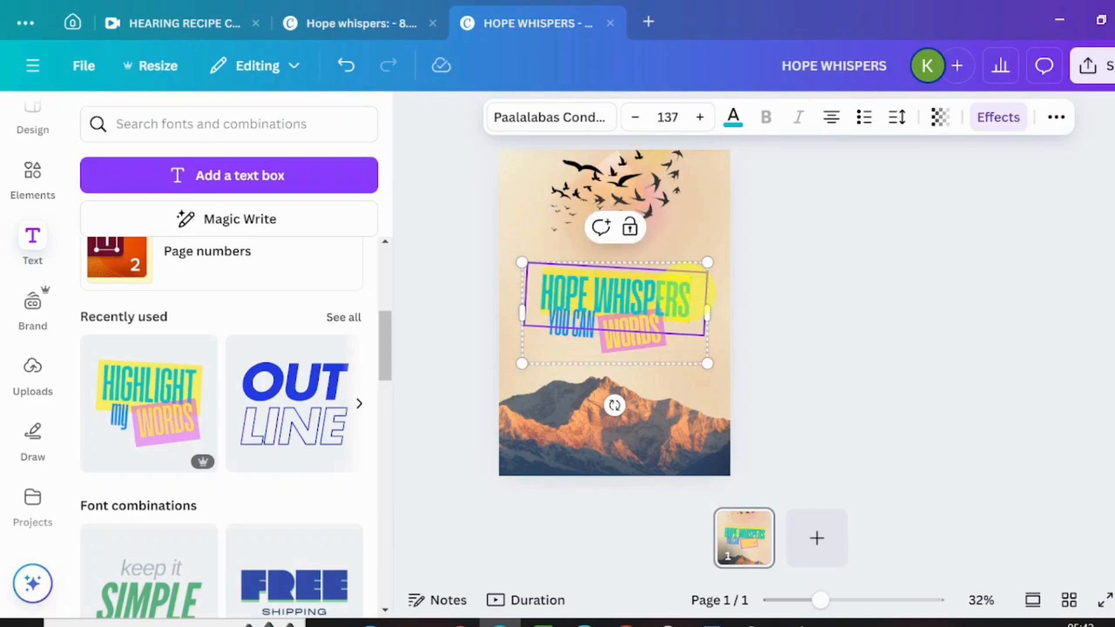
{"action": "type", "text": ":"}
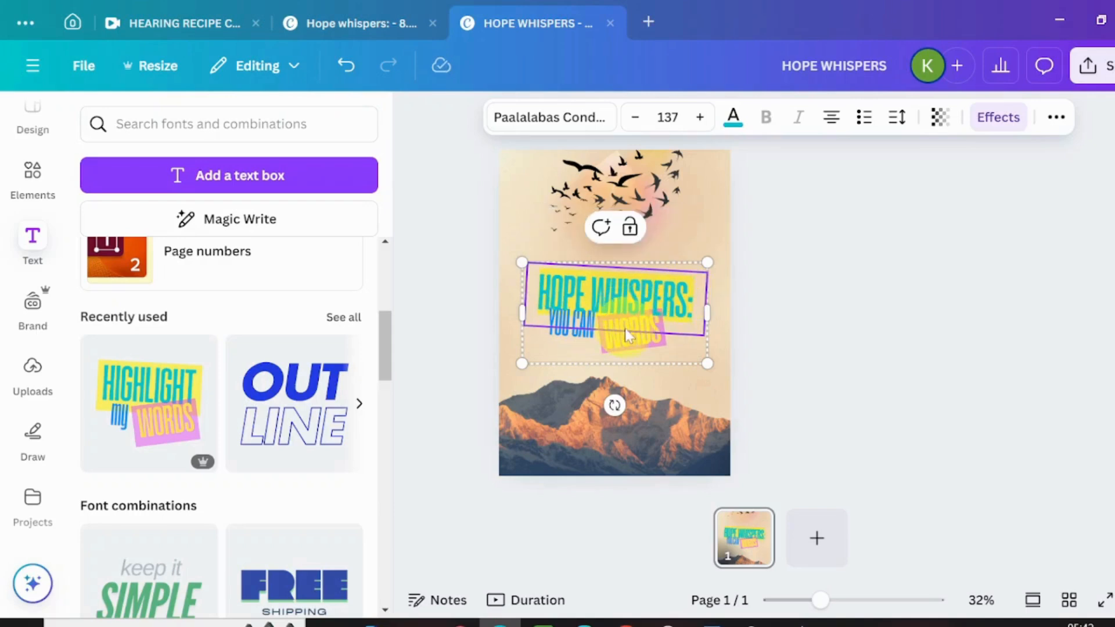
Step: Replace the word "WORDS" in the text group with "RISE AGAIN"
{"action": "left_click", "coordinate": [632, 341]}
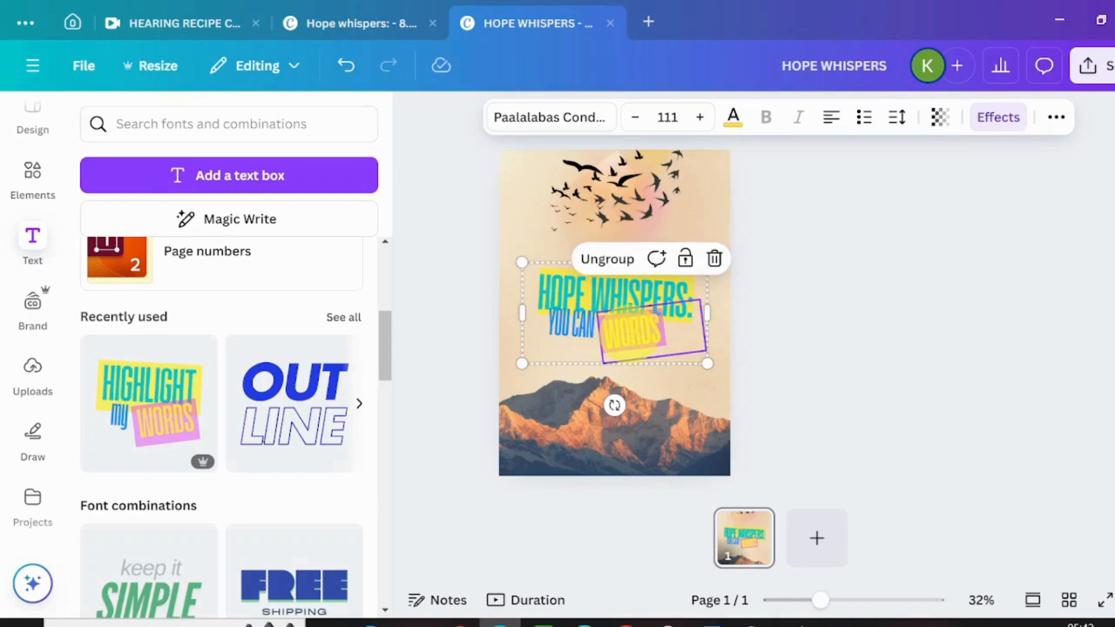
{"action": "double_click", "coordinate": [632, 334]}
{"action": "type", "text": "RIS"}
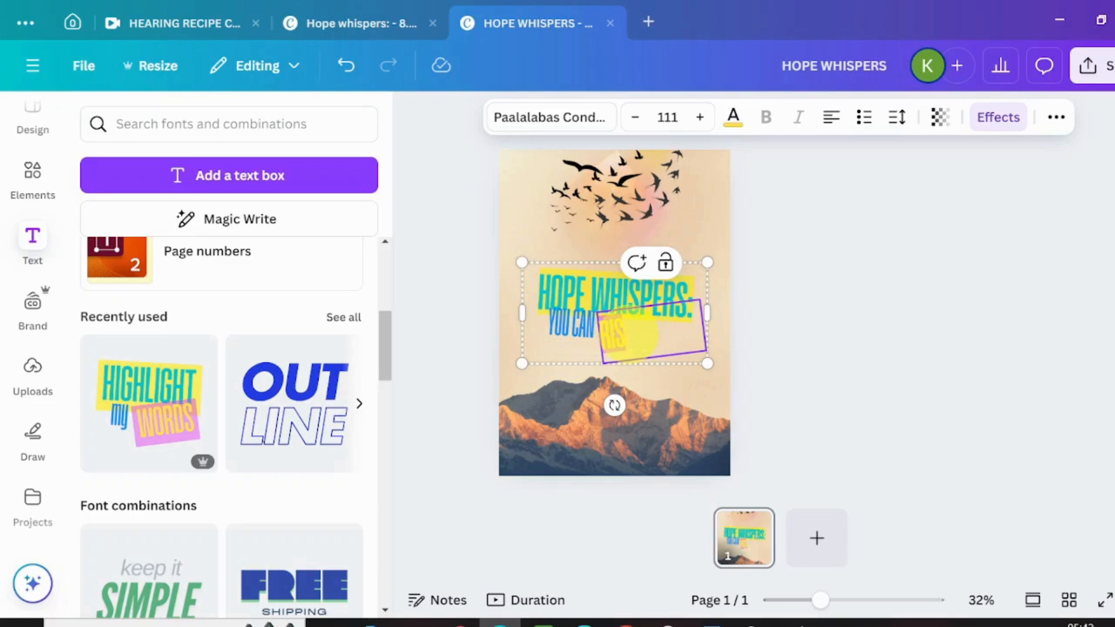
{"action": "type", "text": "E AGAIN"}
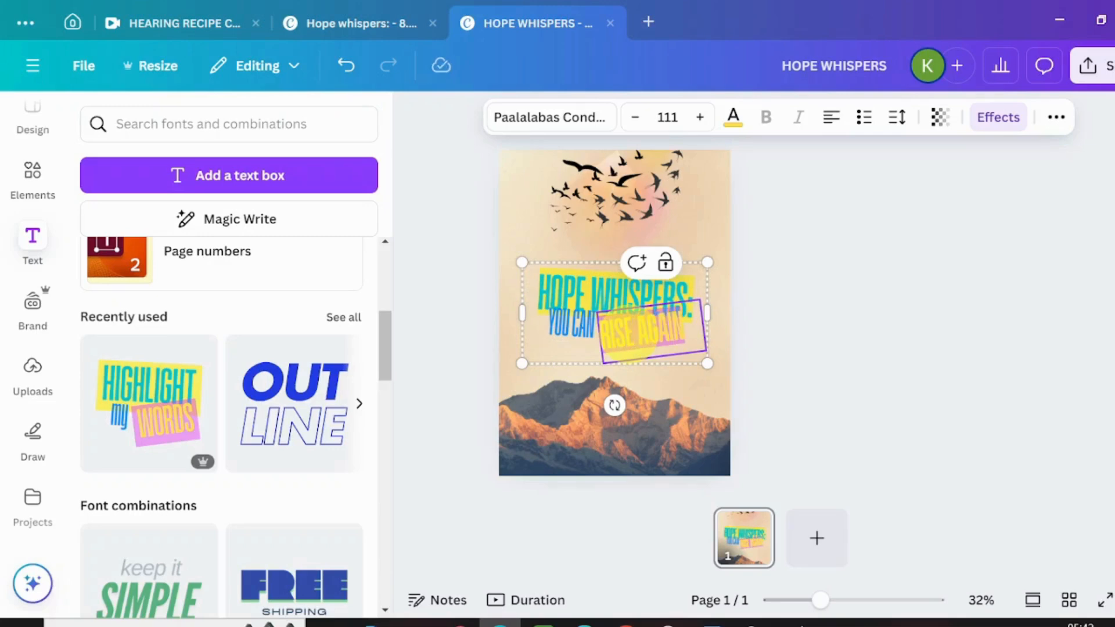
Step: Change the font of the "HOPE WHISPERS:" line to Rotis Sans Serif
{"action": "left_click", "coordinate": [560, 287]}
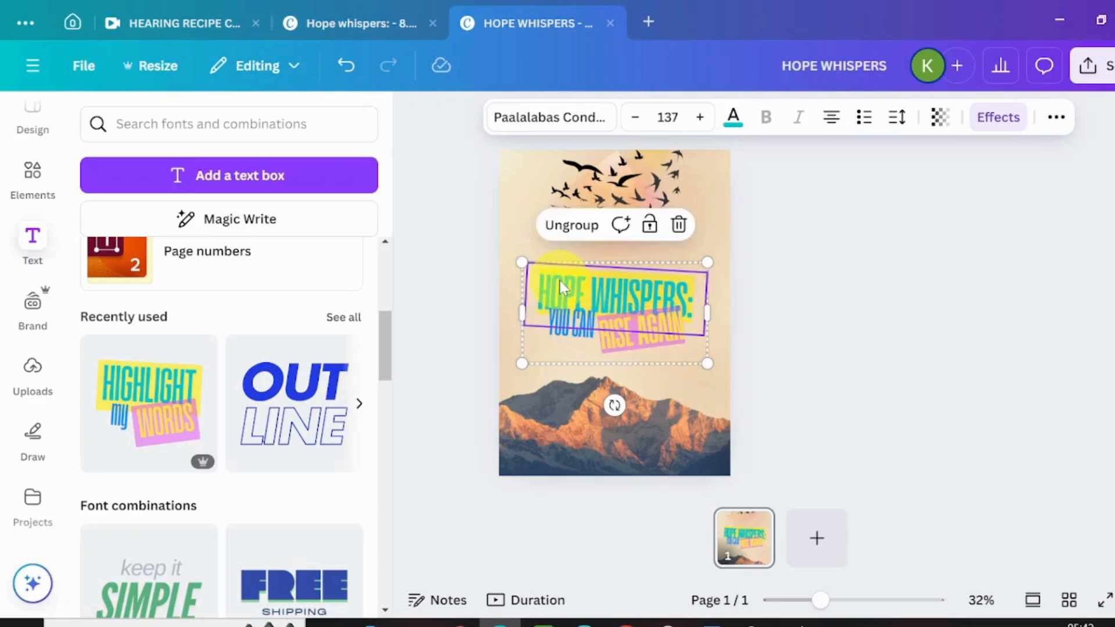
{"action": "left_click", "coordinate": [543, 119]}
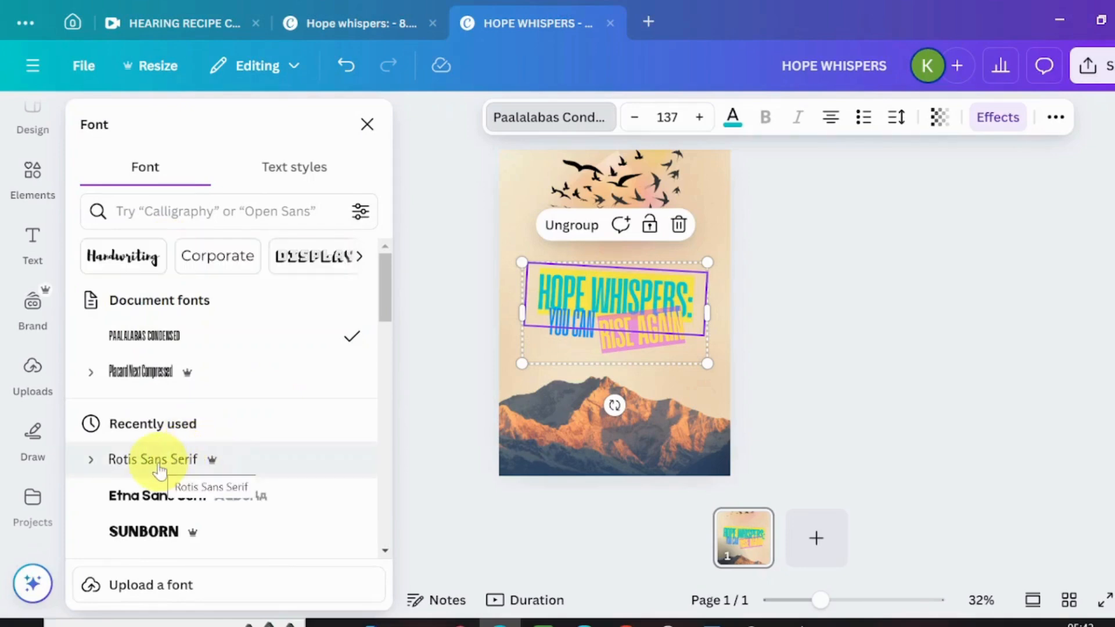
{"action": "left_click", "coordinate": [160, 467]}
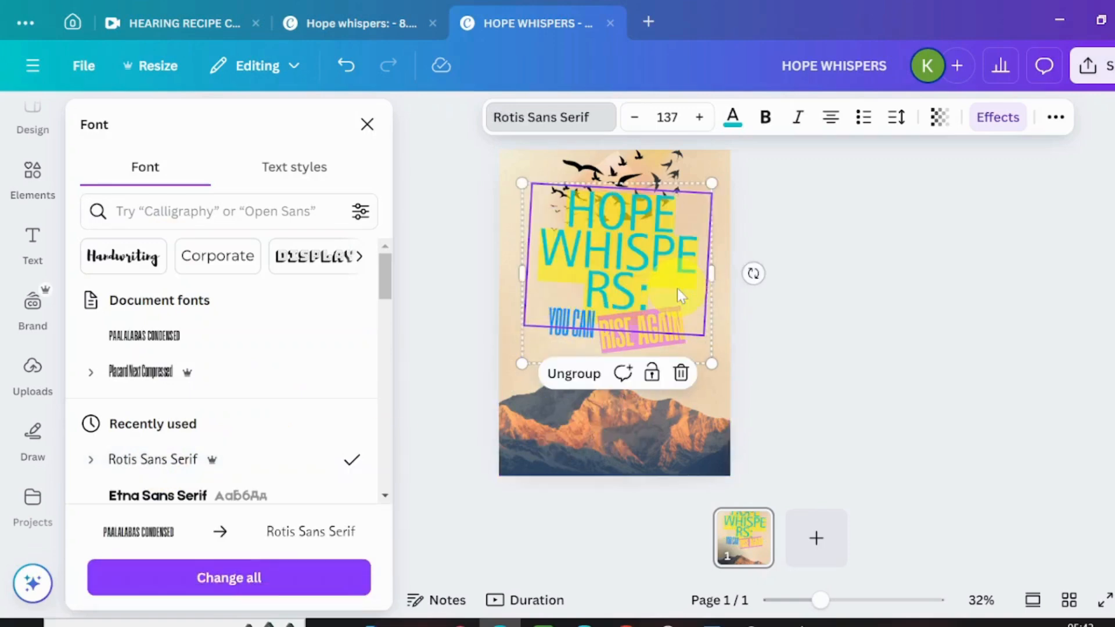
Step: Reduce the font size of the "HOPE WHISPERS:" line to 70.5 so it fits on one line
{"action": "left_click", "coordinate": [635, 118]}
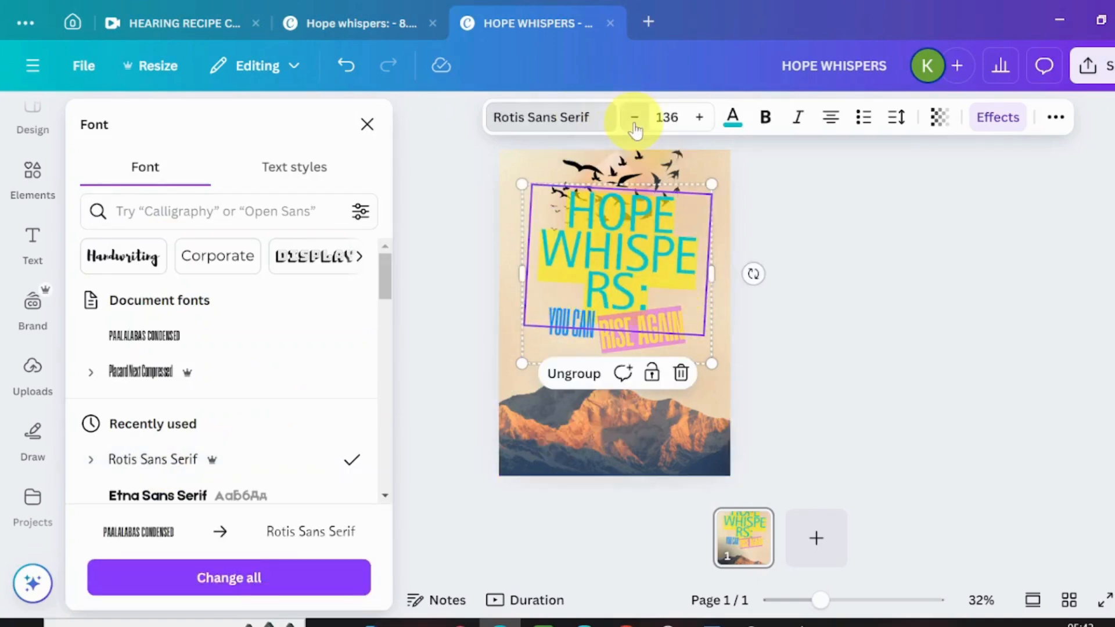
{"action": "left_click", "coordinate": [635, 118]}
{"action": "left_click", "coordinate": [634, 118]}
{"action": "left_click", "coordinate": [634, 118]}
{"action": "left_click", "coordinate": [634, 118]}
{"action": "left_click", "coordinate": [635, 118]}
{"action": "left_click", "coordinate": [635, 118]}
{"action": "left_click", "coordinate": [634, 117]}
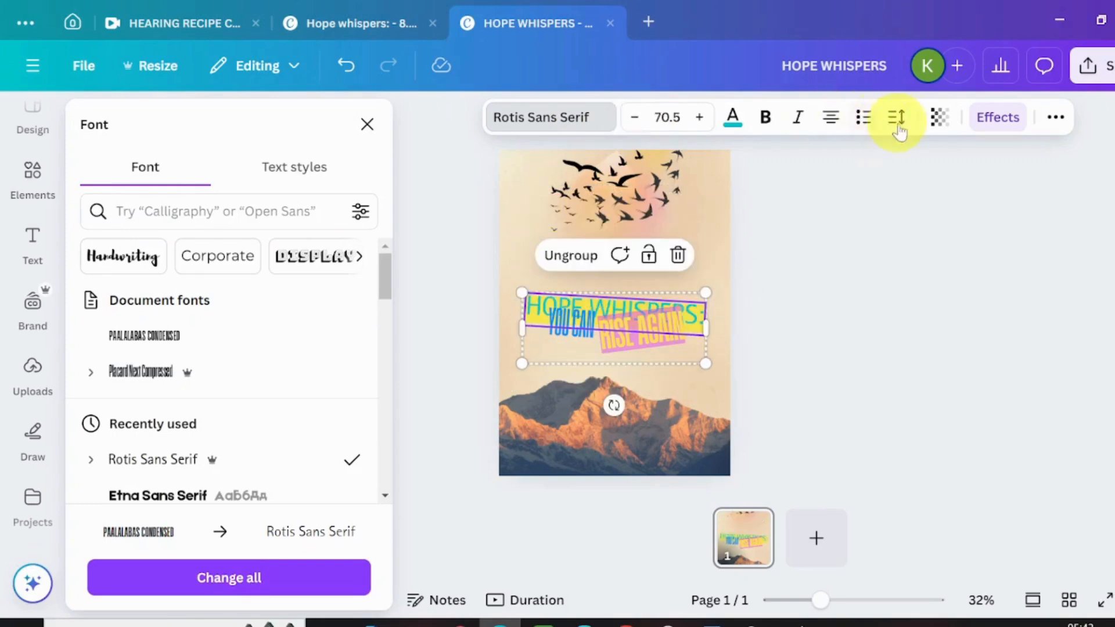
Step: Widen the title text group to about 8 in and shift it left so it sits within the page above the mountains
{"action": "left_click", "coordinate": [895, 118]}
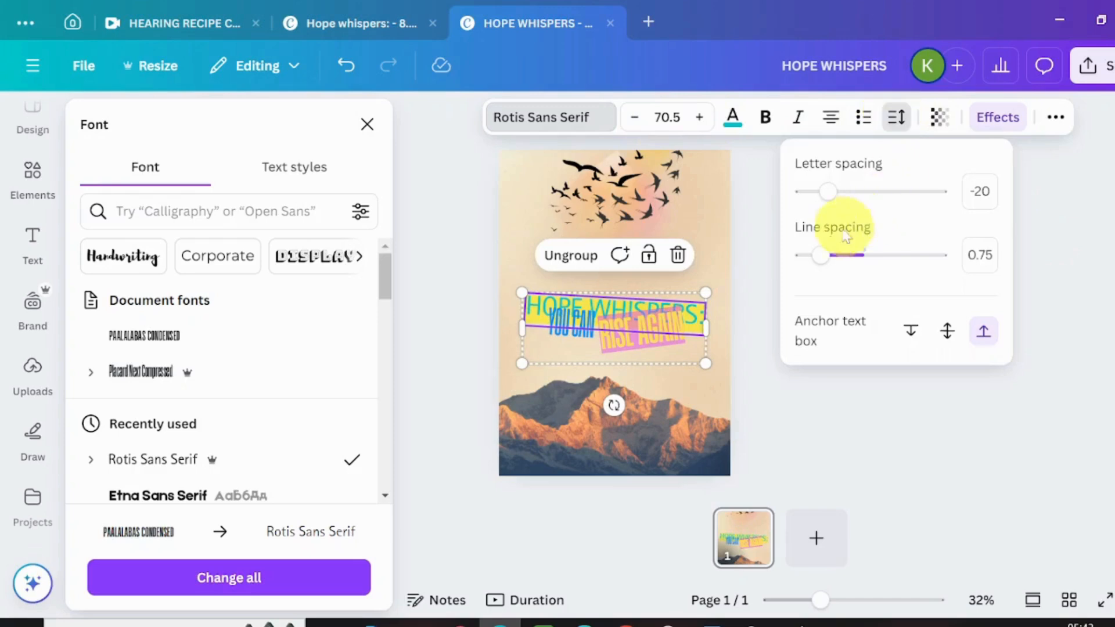
{"action": "left_click_drag", "start_coordinate": [706, 328], "coordinate": [749, 316]}
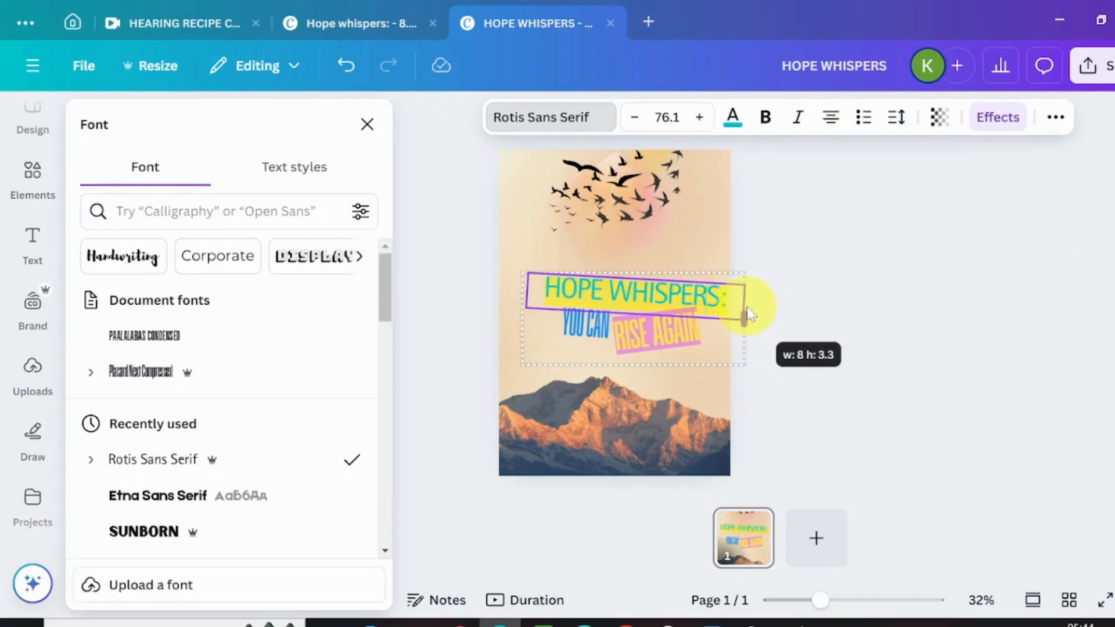
{"action": "left_click_drag", "start_coordinate": [746, 306], "coordinate": [747, 309]}
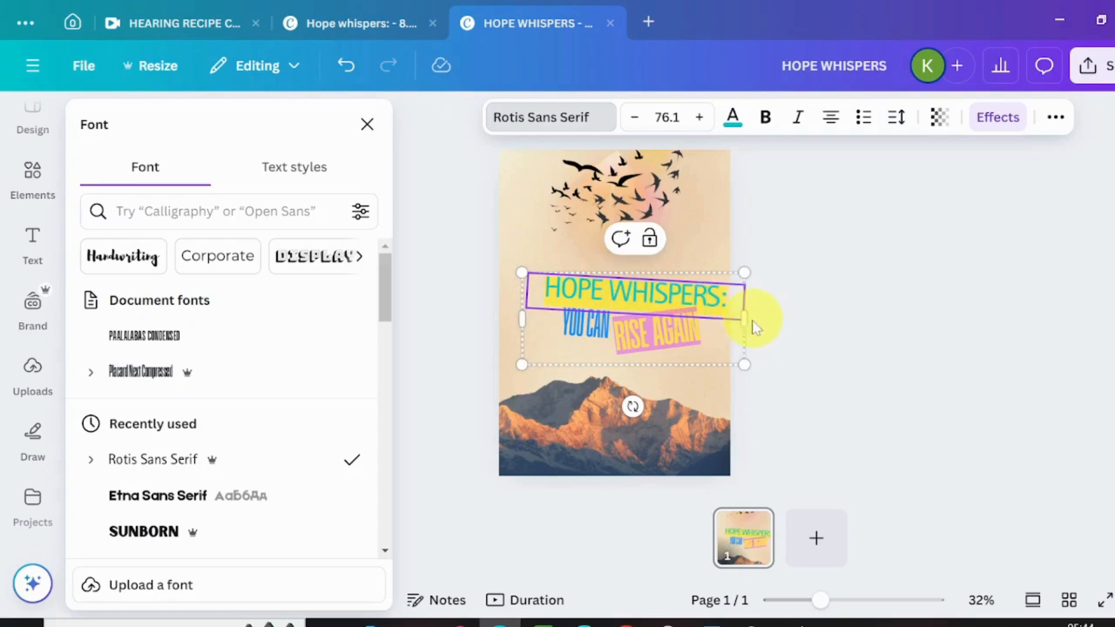
{"action": "left_click", "coordinate": [684, 378]}
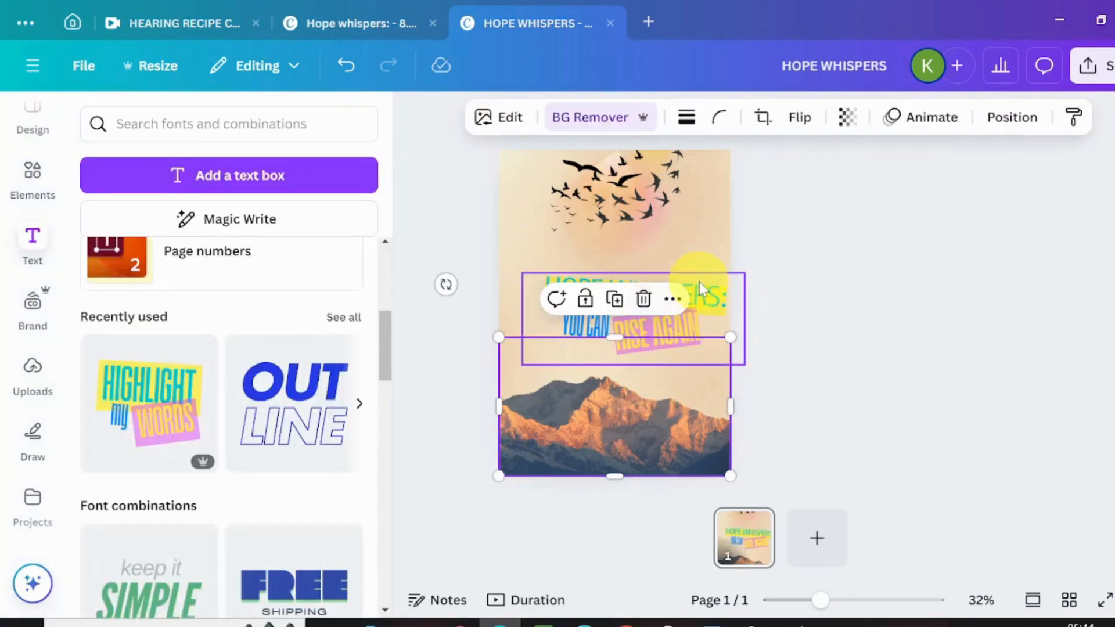
{"action": "mouse_move", "coordinate": [701, 289]}
{"action": "left_mouse_down"}
{"action": "mouse_move", "coordinate": [674, 282]}
{"action": "mouse_move", "coordinate": [684, 283]}
{"action": "left_mouse_up"}
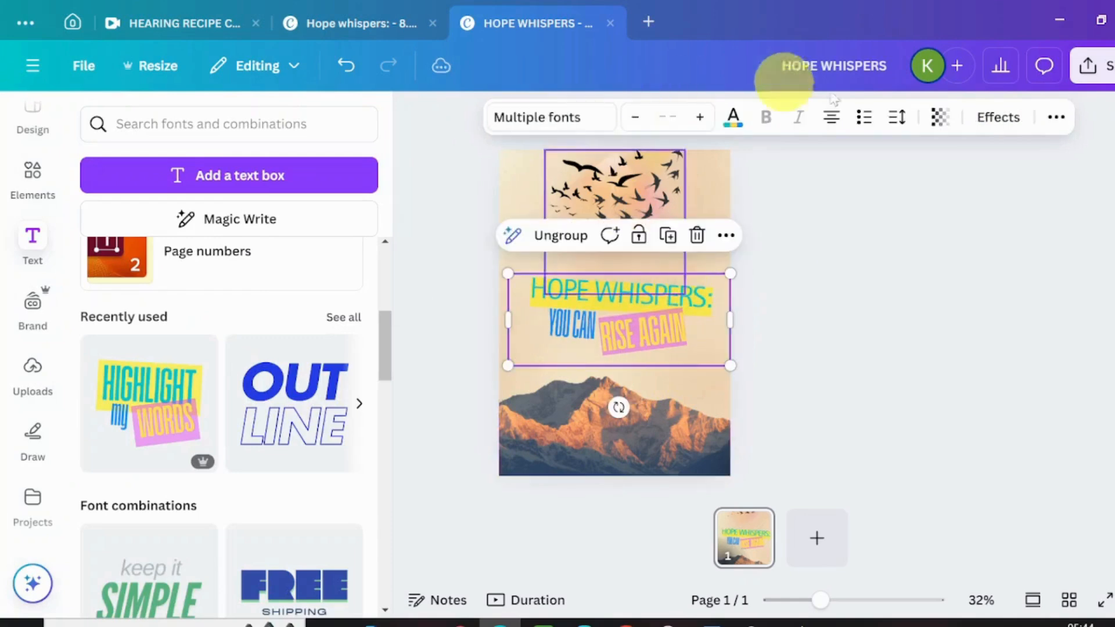
Step: Change the Background effect colour of the "HOPE WHISPERS:" line to pale yellow #F0E886
{"action": "left_click", "coordinate": [999, 119]}
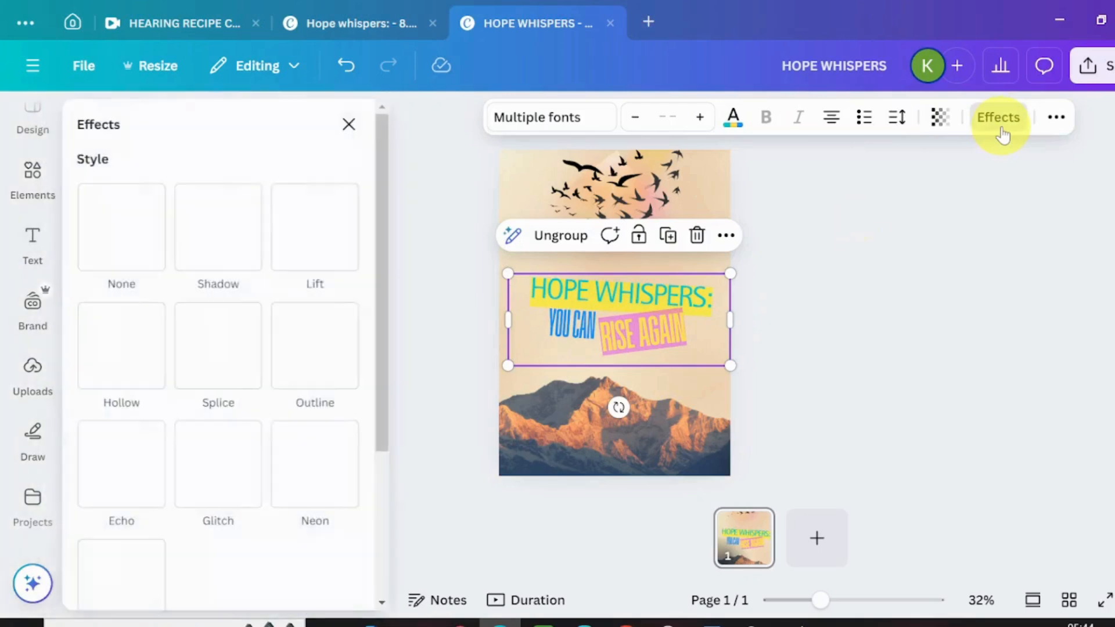
{"action": "left_click", "coordinate": [605, 288]}
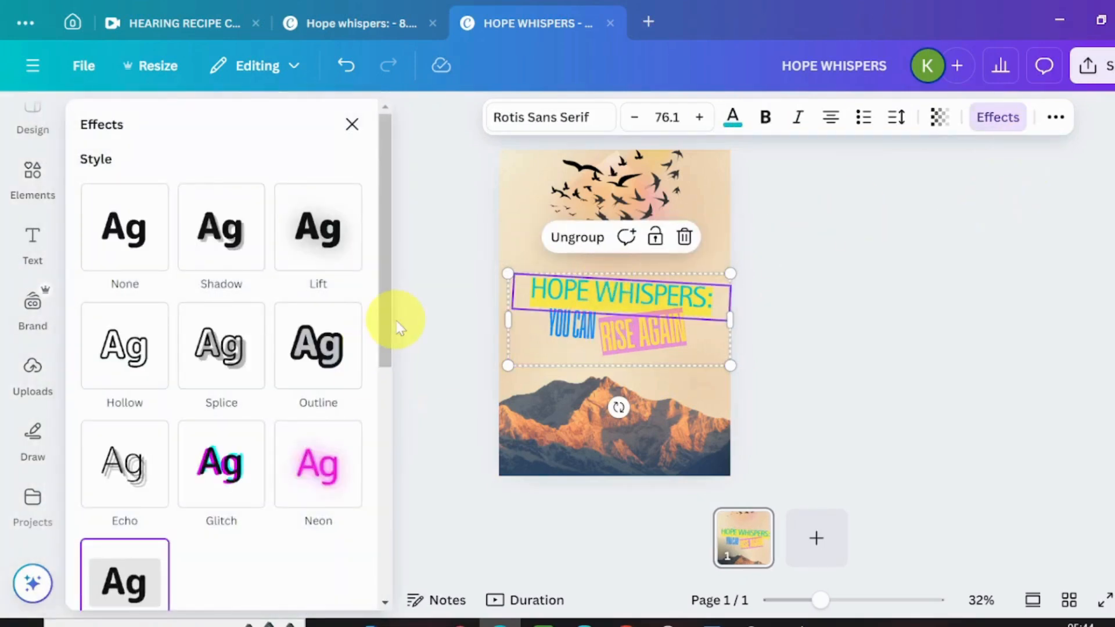
{"action": "left_click_drag", "start_coordinate": [378, 324], "coordinate": [418, 549]}
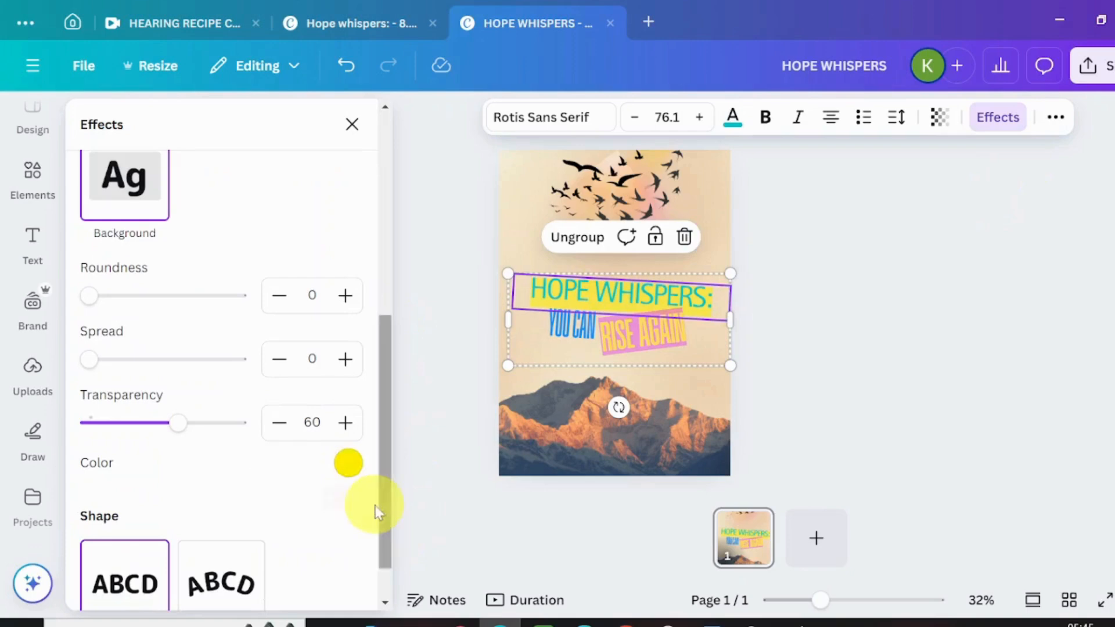
{"action": "left_click", "coordinate": [348, 465]}
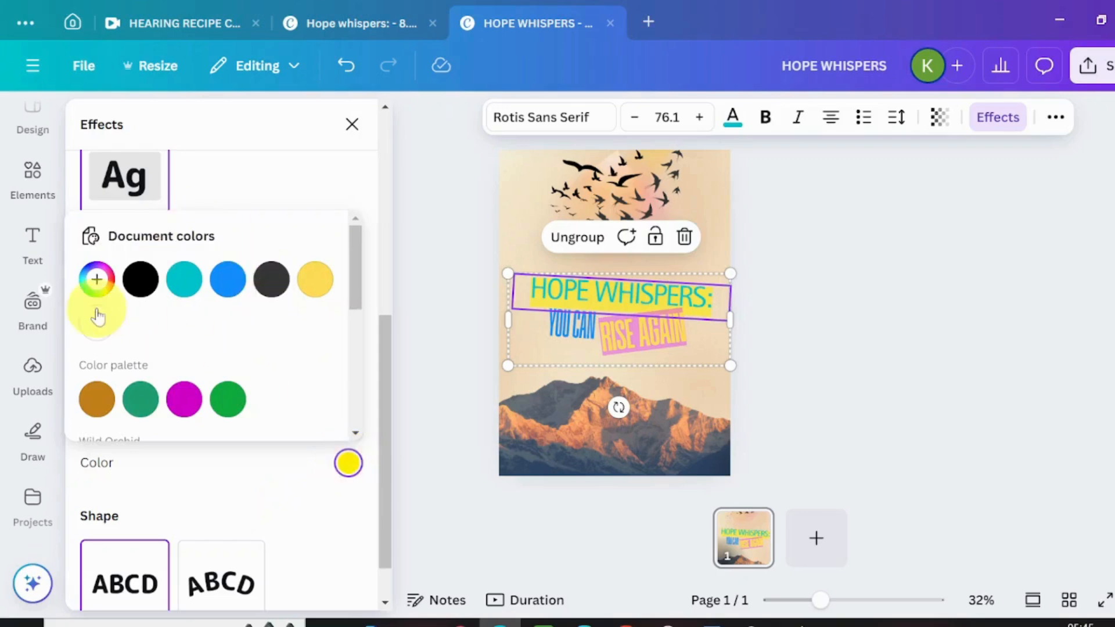
{"action": "left_click", "coordinate": [97, 279]}
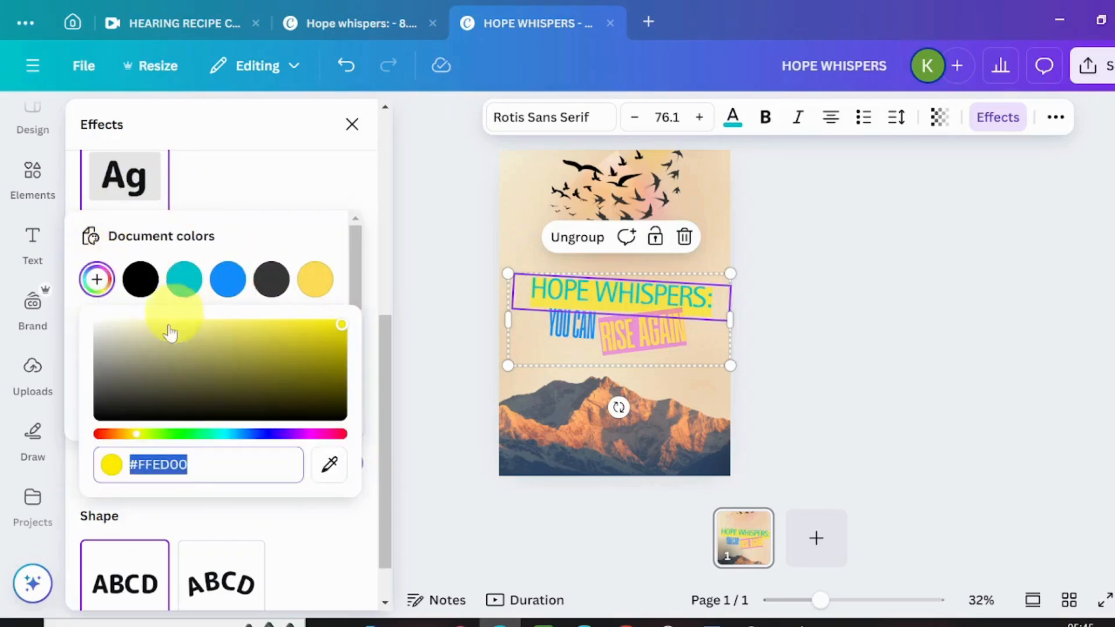
{"action": "left_click", "coordinate": [338, 326]}
{"action": "left_click_drag", "start_coordinate": [338, 327], "coordinate": [228, 337]}
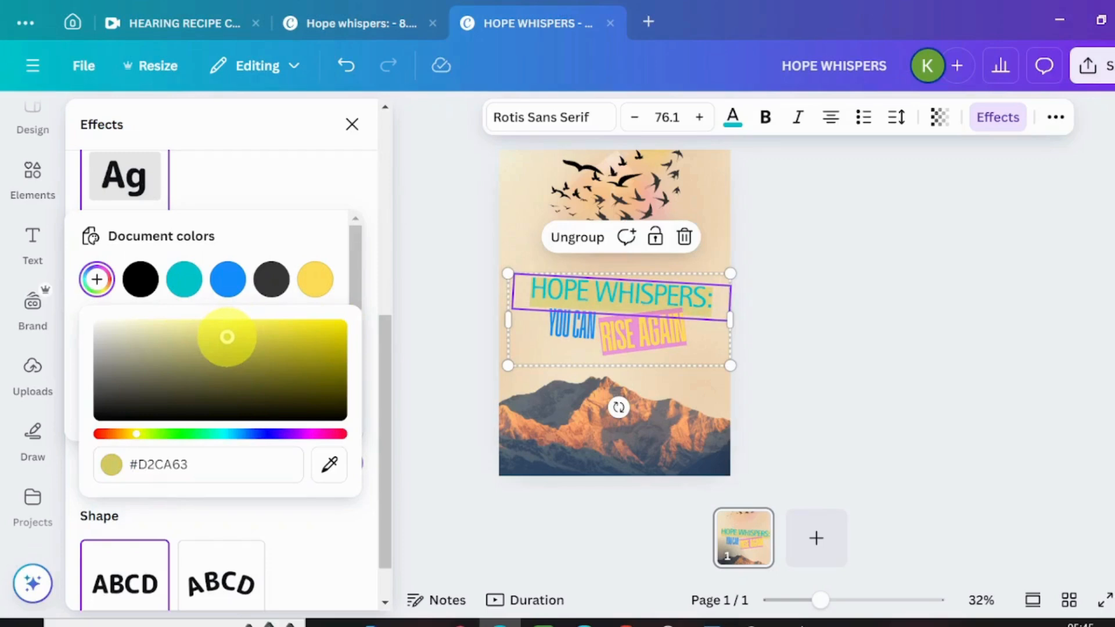
{"action": "left_click_drag", "start_coordinate": [227, 336], "coordinate": [205, 327]}
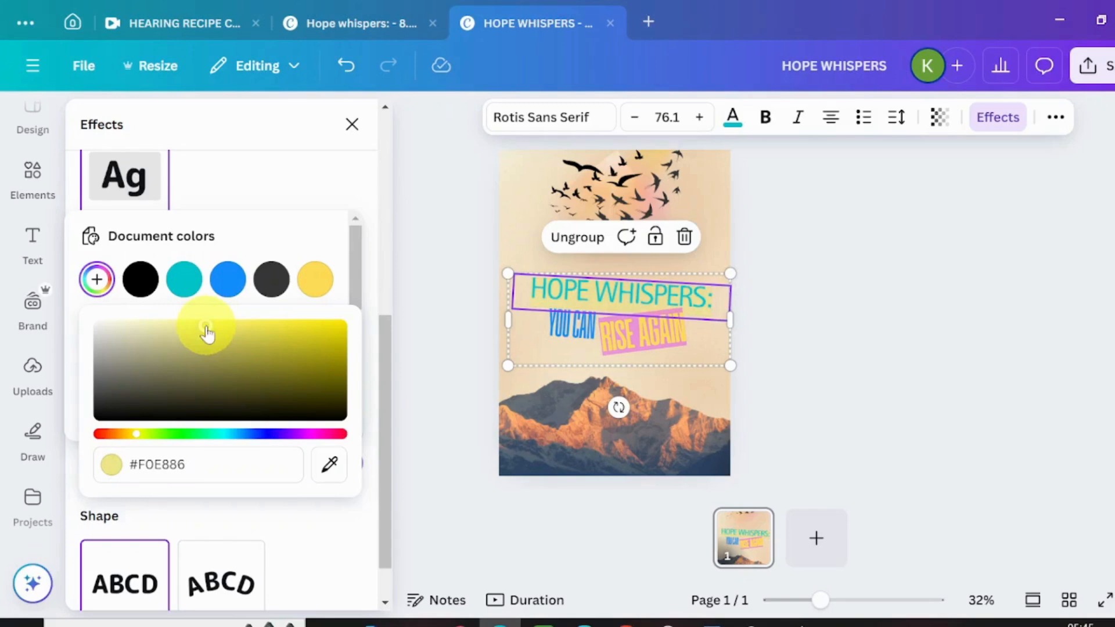
Step: Make the "HOPE WHISPERS:" line of the title bold and deselect the text group
{"action": "left_click", "coordinate": [541, 292]}
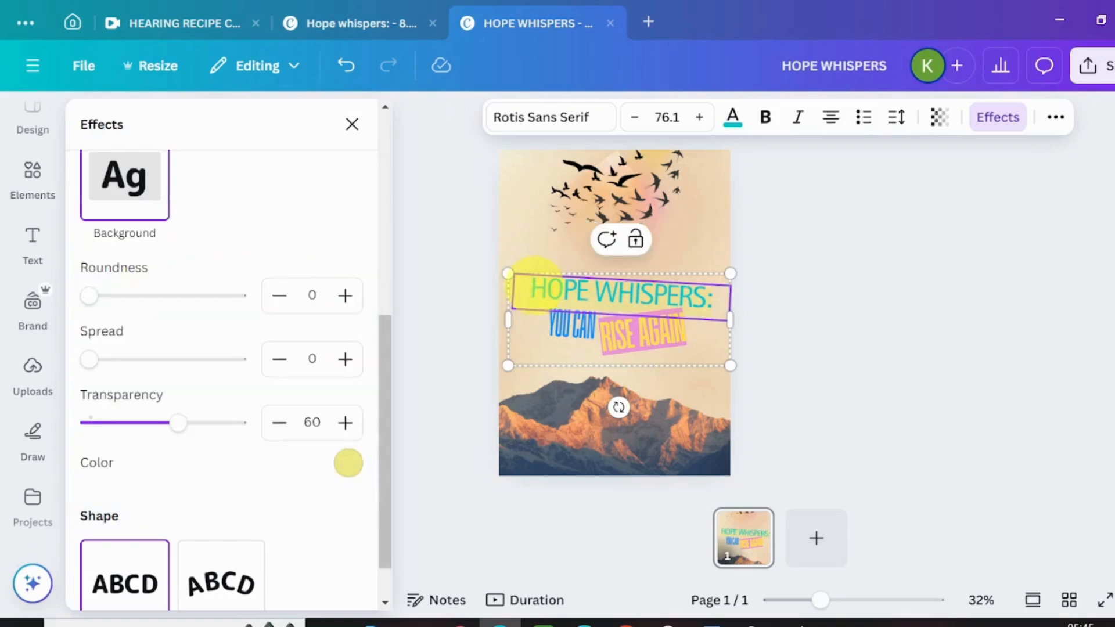
{"action": "double_click", "coordinate": [535, 284]}
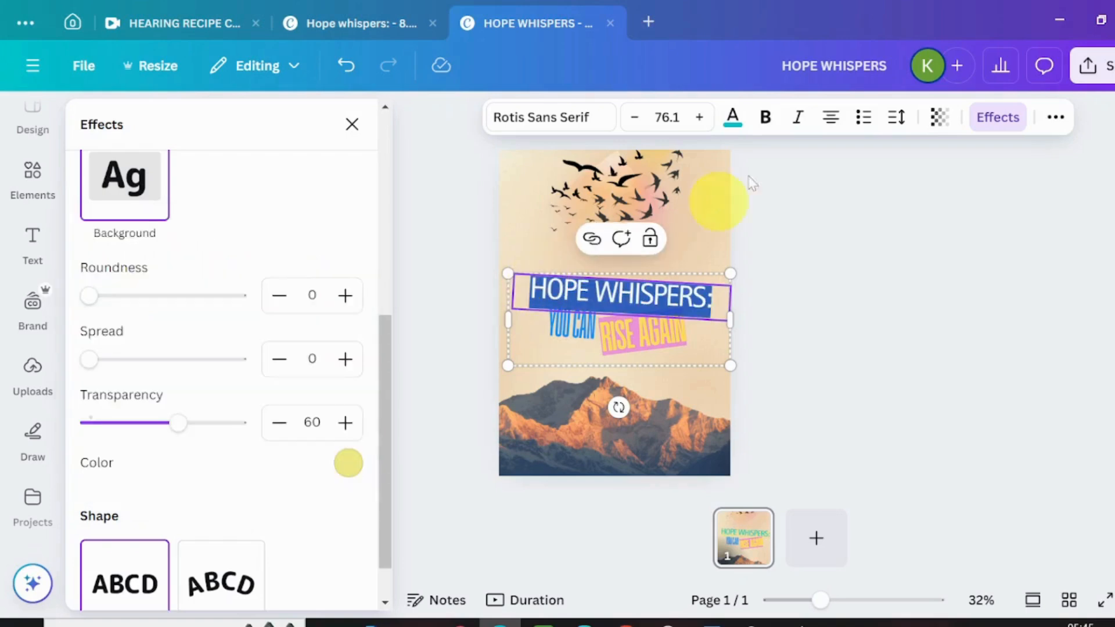
{"action": "left_click", "coordinate": [765, 119]}
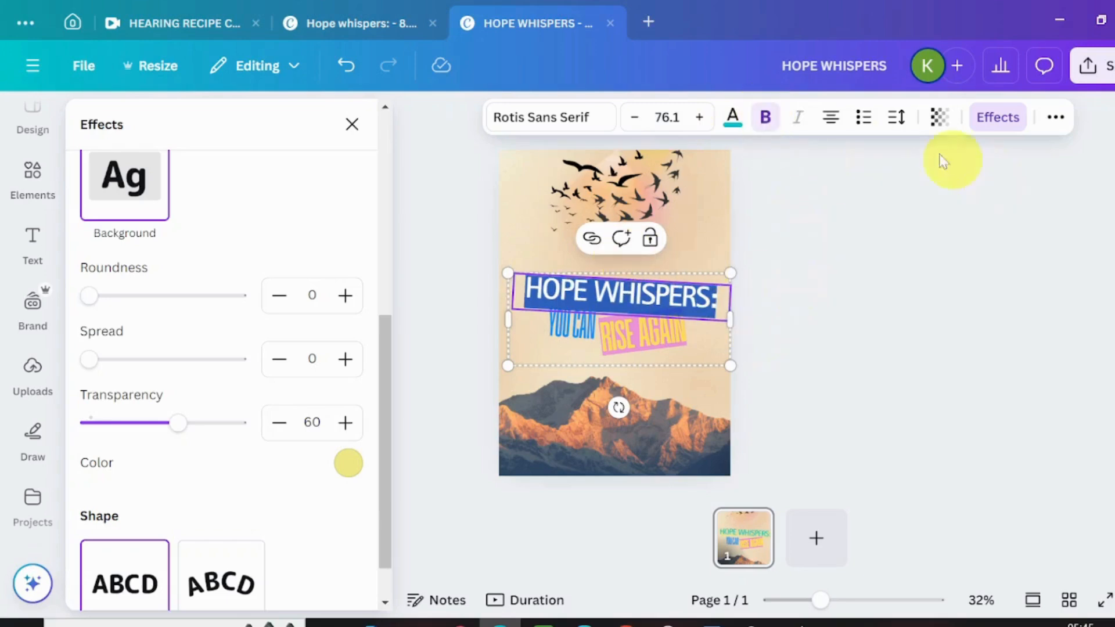
{"action": "left_click", "coordinate": [561, 342]}
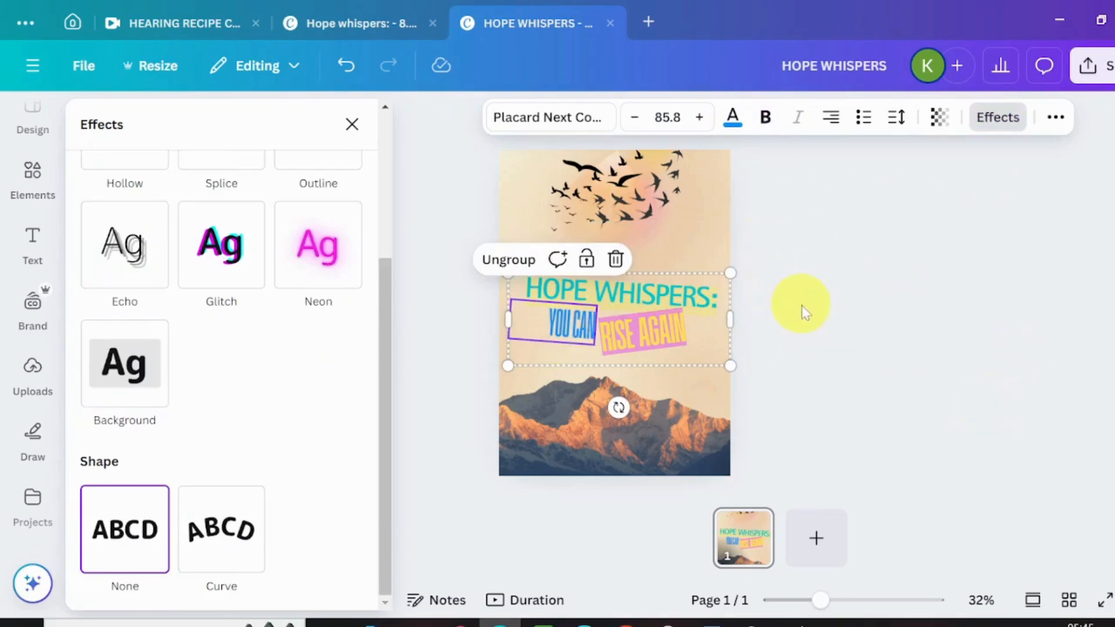
{"action": "left_click", "coordinate": [859, 397]}
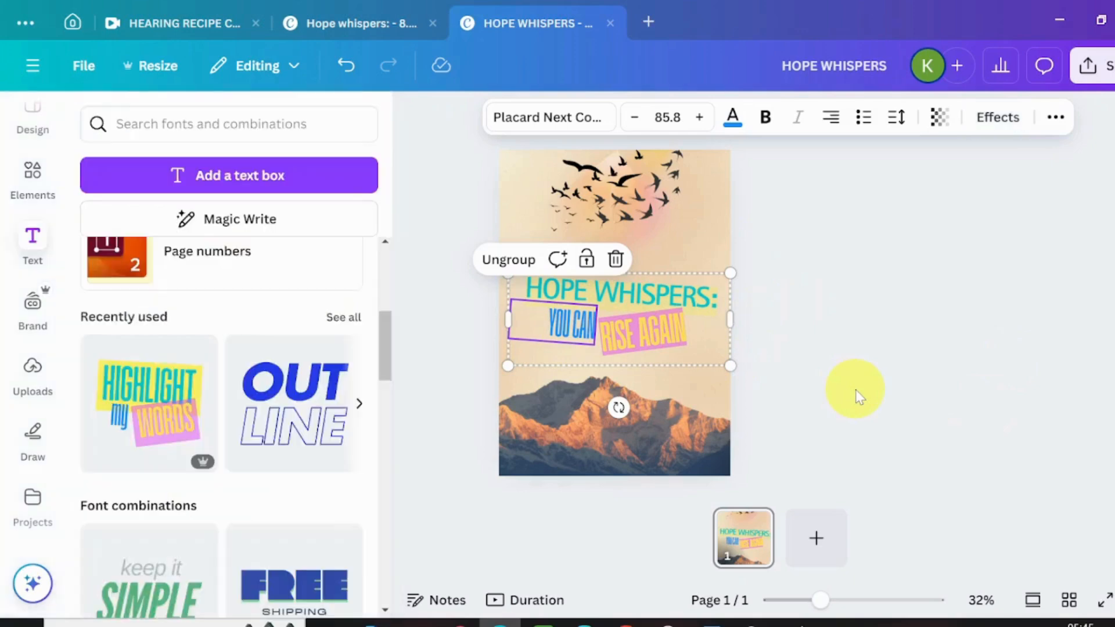
Step: Centre the title text group horizontally on the page and raise it to leave a gap above the mountains
{"action": "left_click", "coordinate": [636, 312]}
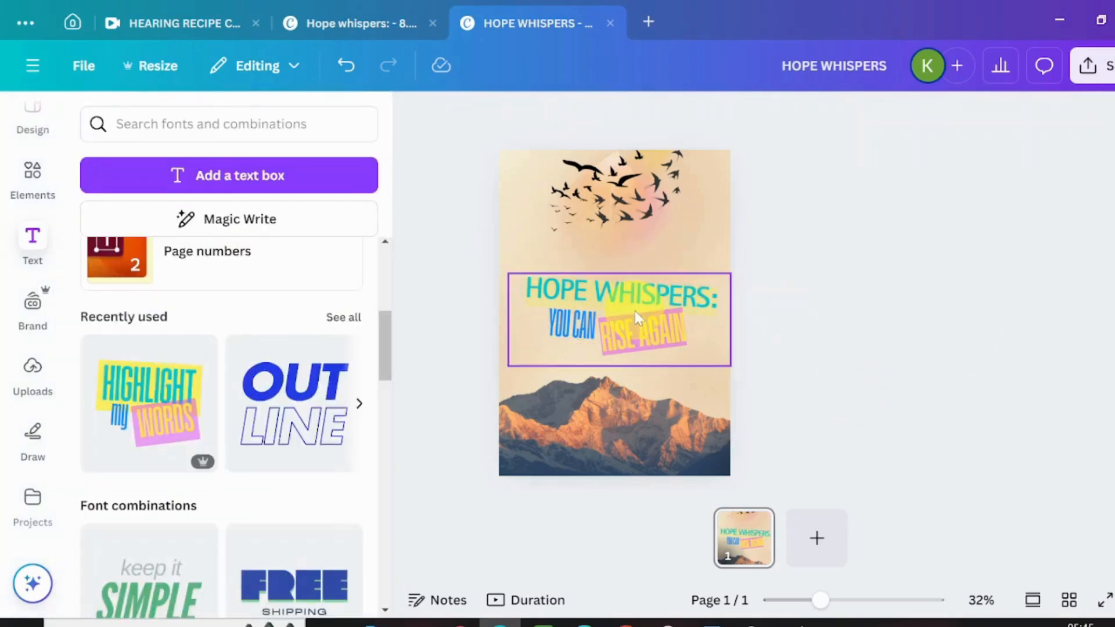
{"action": "left_click_drag", "start_coordinate": [635, 311], "coordinate": [632, 310]}
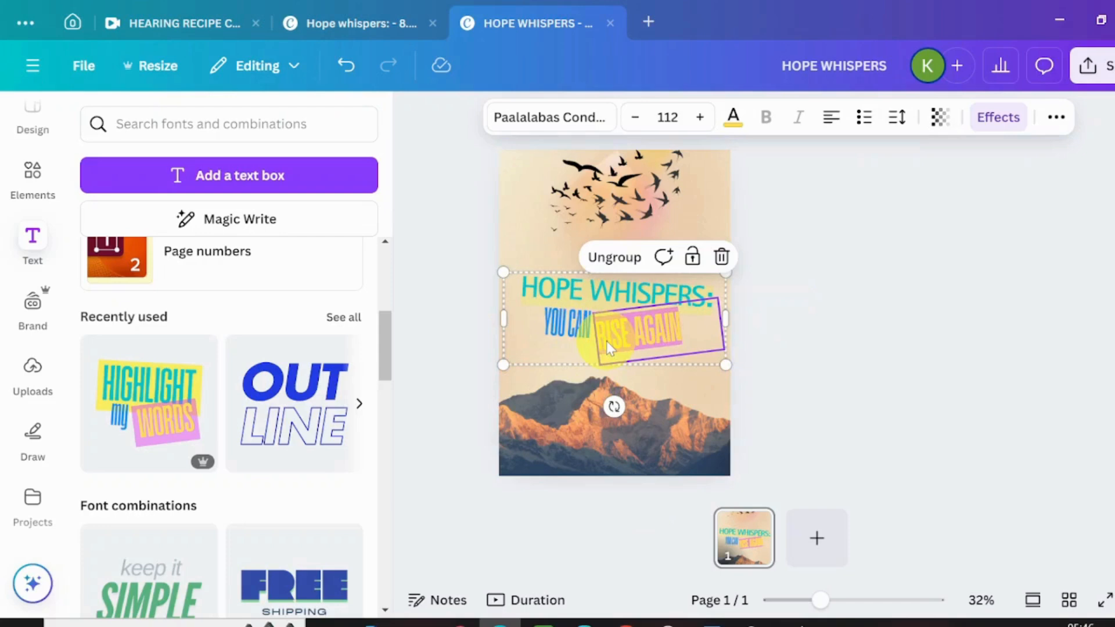
{"action": "left_click_drag", "start_coordinate": [609, 347], "coordinate": [606, 324]}
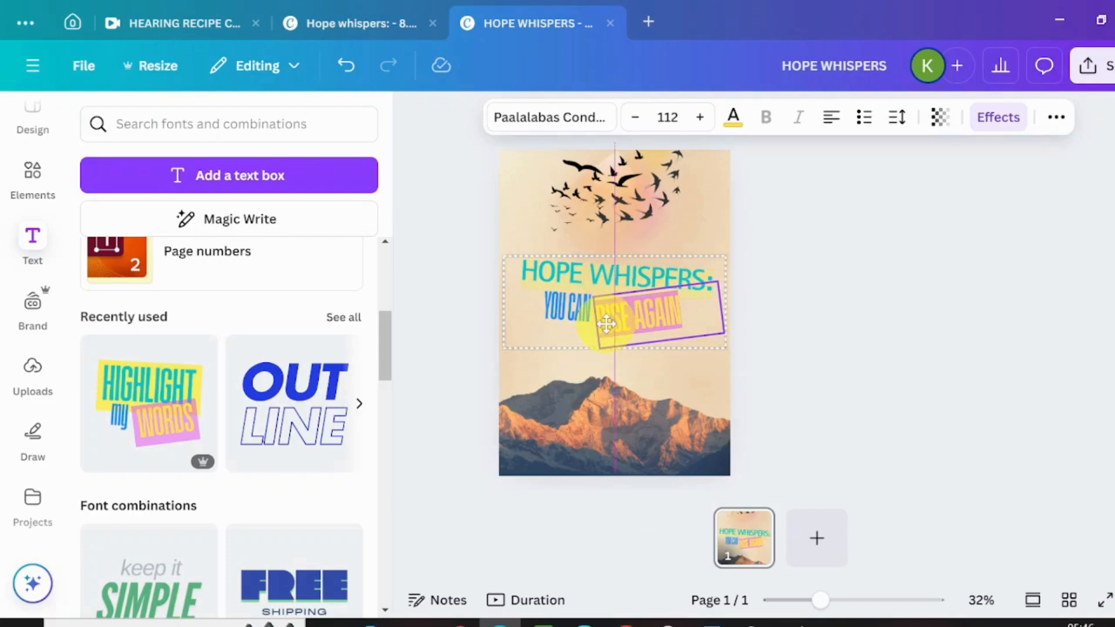
{"action": "left_click_drag", "start_coordinate": [607, 324], "coordinate": [607, 329]}
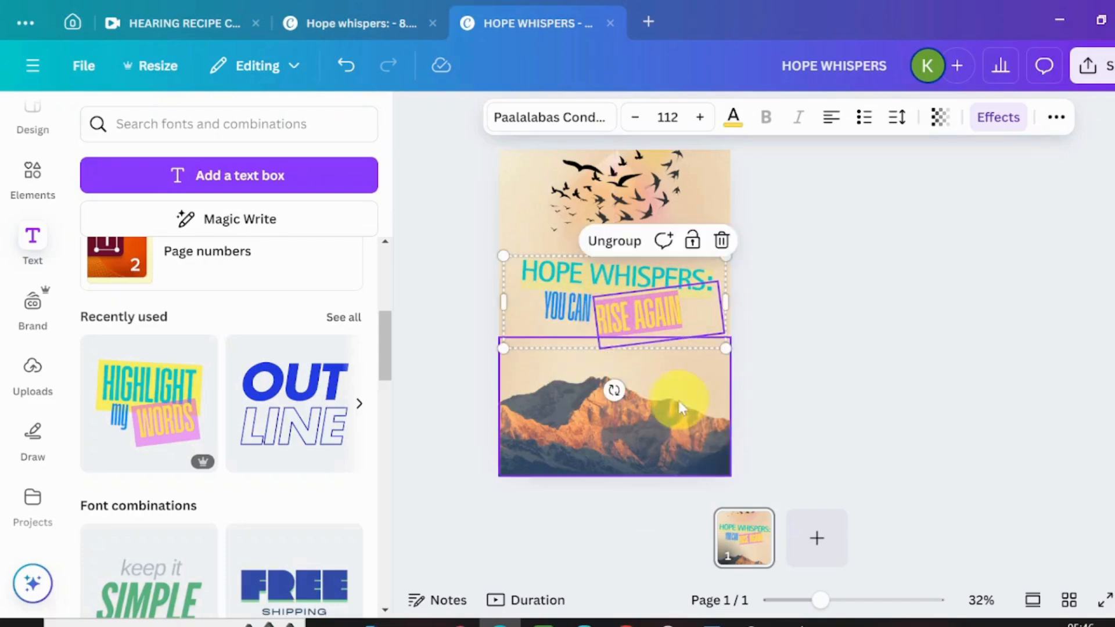
{"action": "left_click", "coordinate": [779, 348]}
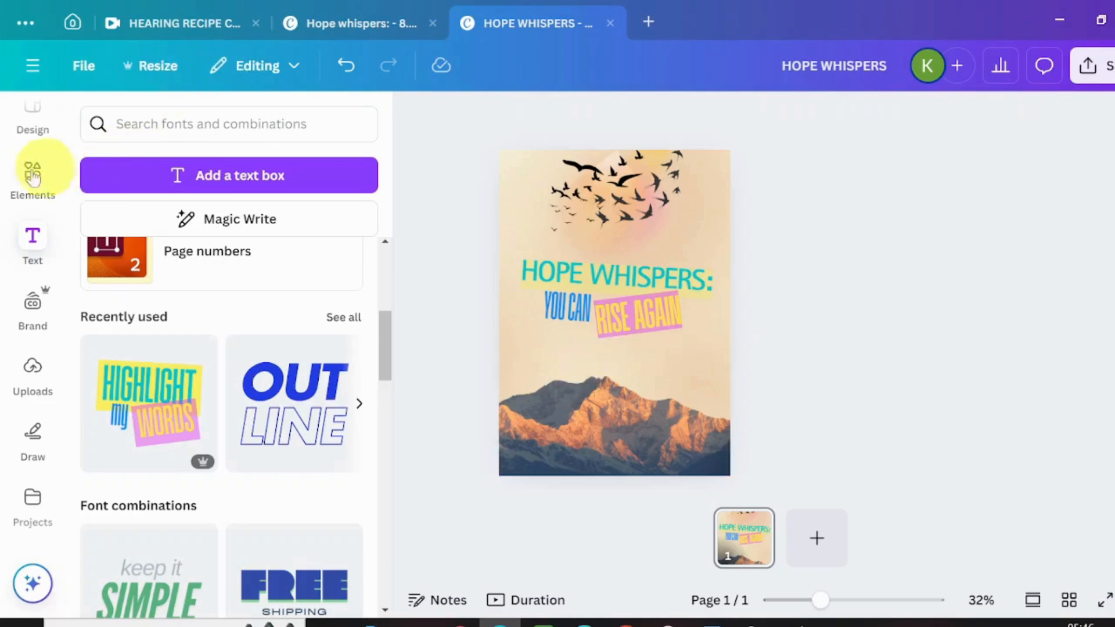
Step: Search the elements library for "DREAMY SPARKLES" and show all matching graphics
{"action": "left_click", "coordinate": [40, 195]}
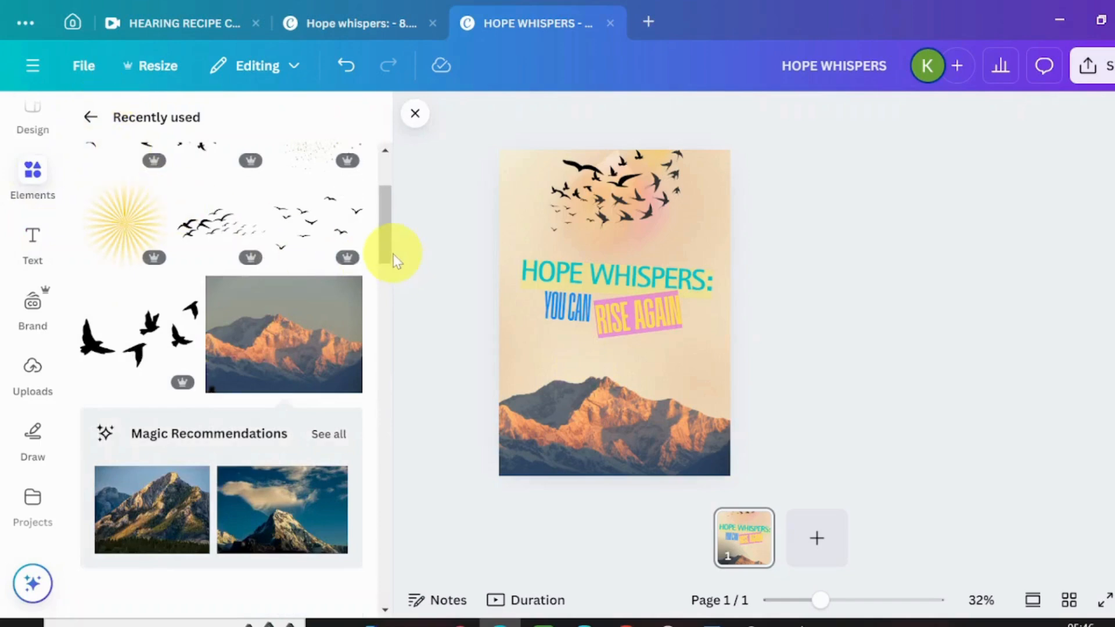
{"action": "left_click_drag", "start_coordinate": [384, 249], "coordinate": [375, 199]}
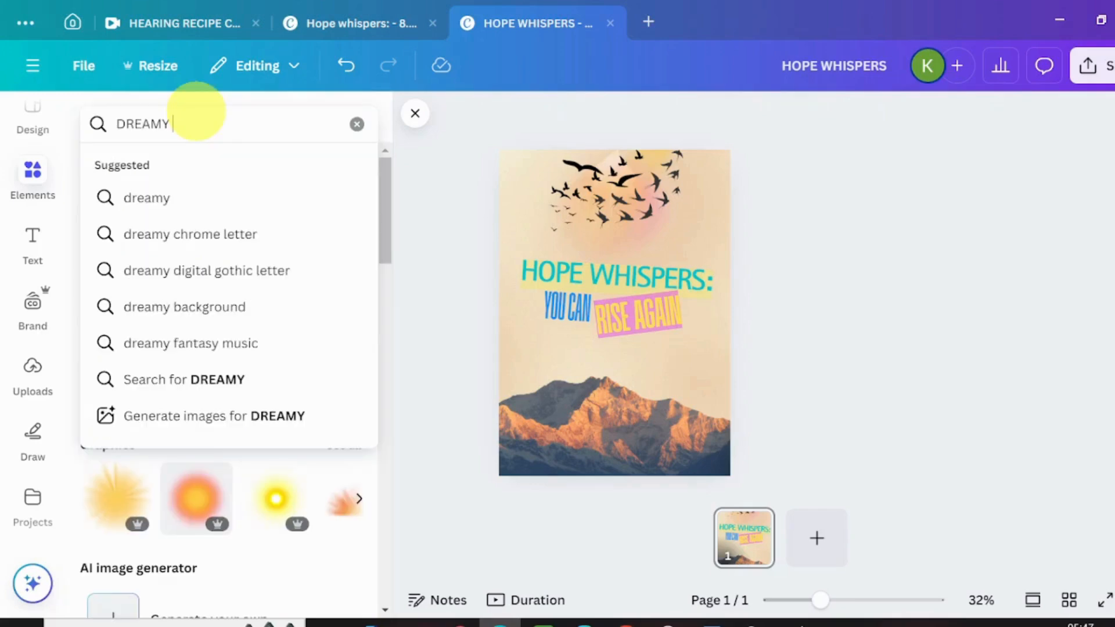
{"action": "type", "text": "PA"}
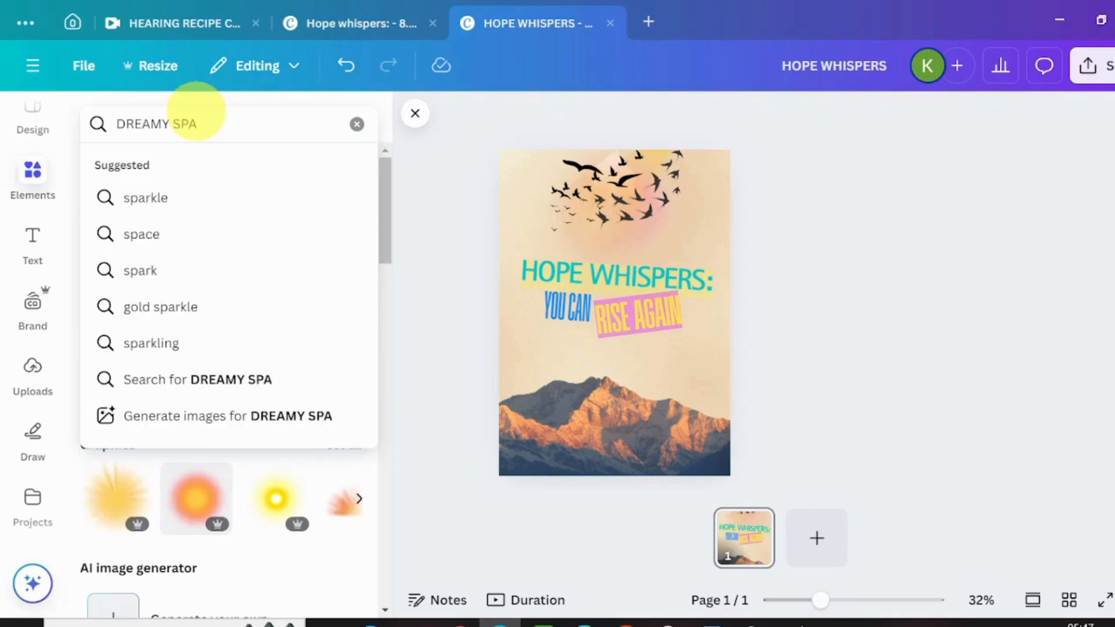
{"action": "type", "text": "RKLES"}
{"action": "key", "text": "Return"}
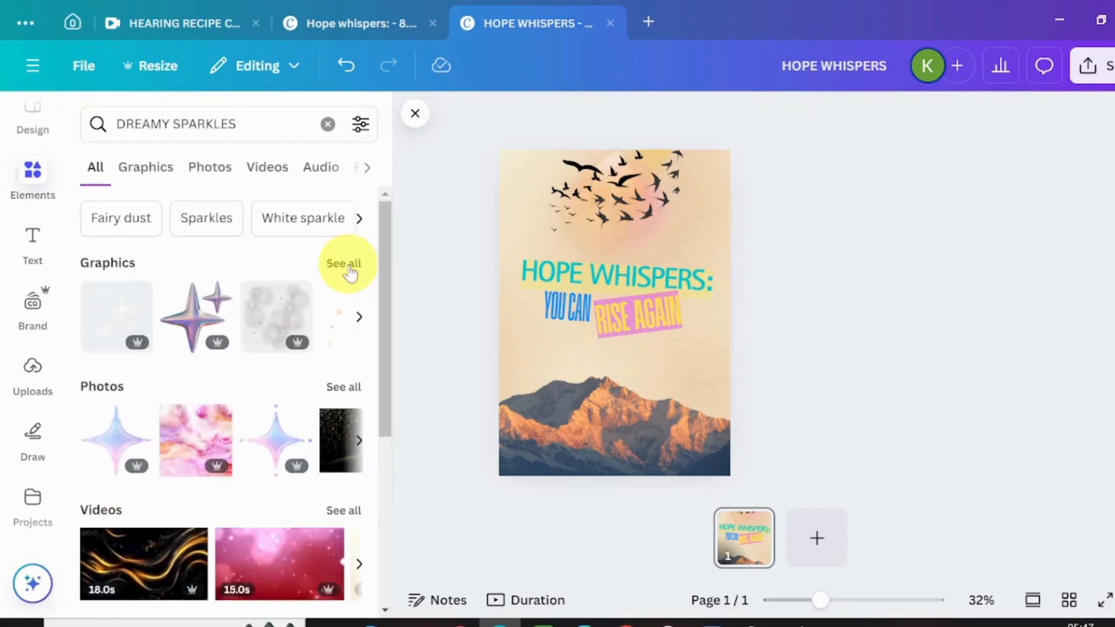
{"action": "left_click", "coordinate": [346, 264]}
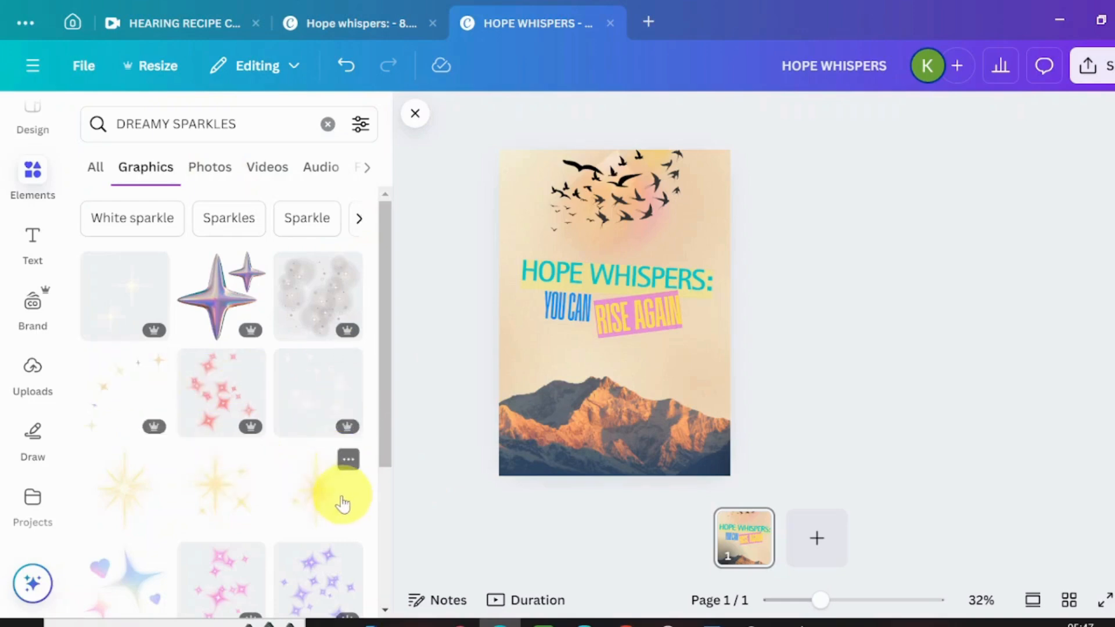
Step: Add the first pale sparkle graphic, place it over the page's left edge and crop its right side
{"action": "left_click", "coordinate": [130, 298]}
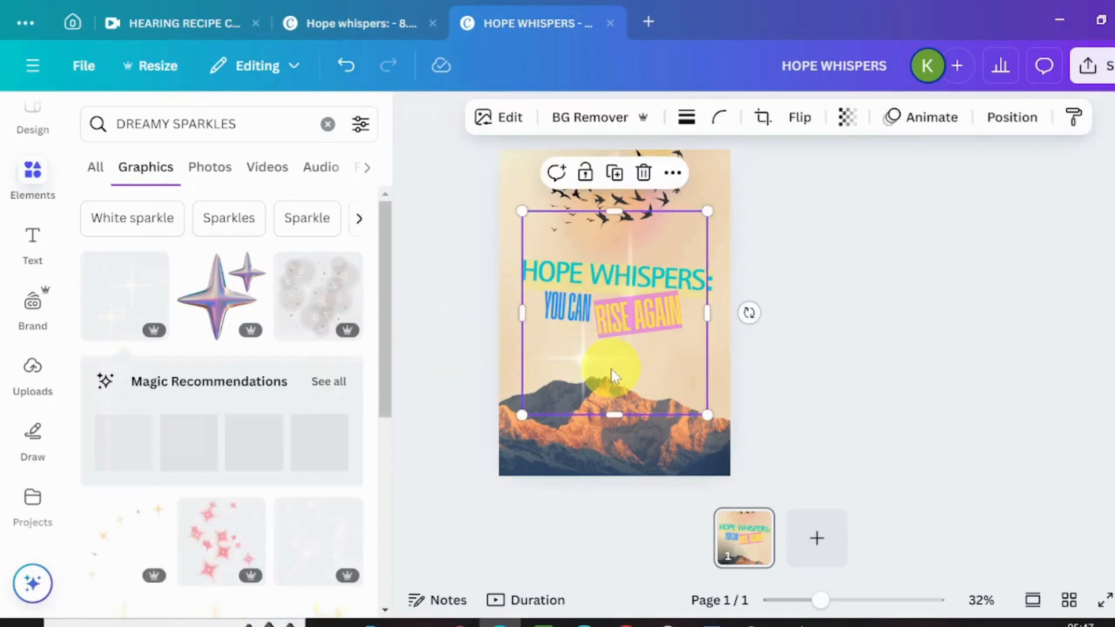
{"action": "left_click_drag", "start_coordinate": [611, 368], "coordinate": [493, 366]}
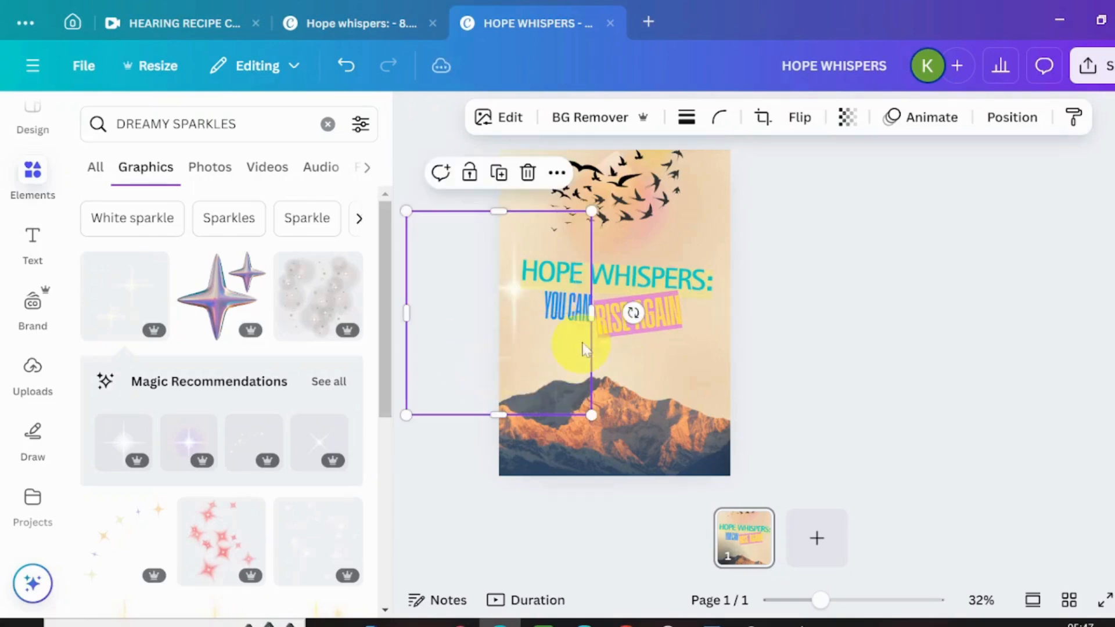
{"action": "left_click_drag", "start_coordinate": [591, 313], "coordinate": [538, 313]}
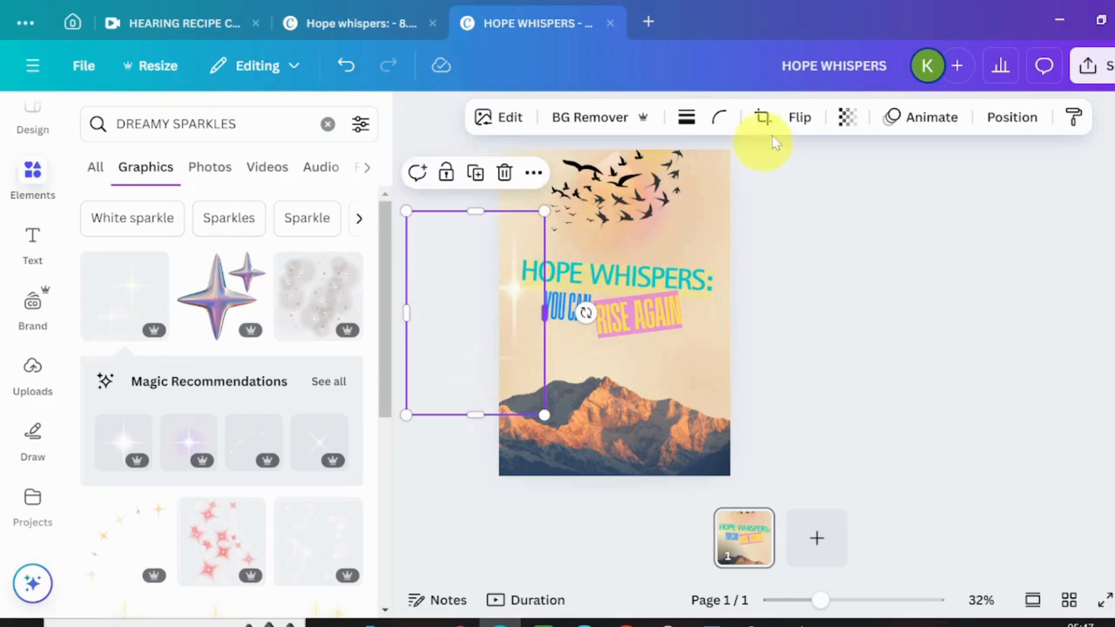
Step: Set the sparkle graphic's transparency to 45 and place a duplicate over the page's lower-right corner
{"action": "left_click", "coordinate": [847, 115]}
{"action": "left_click_drag", "start_coordinate": [878, 191], "coordinate": [816, 204]}
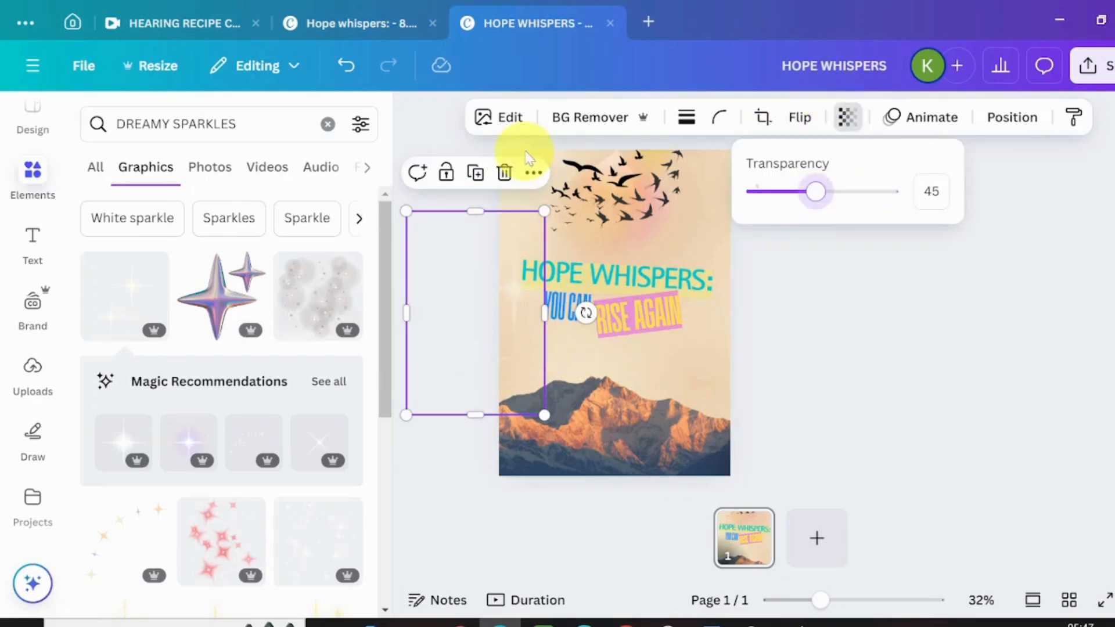
{"action": "left_click", "coordinate": [464, 175]}
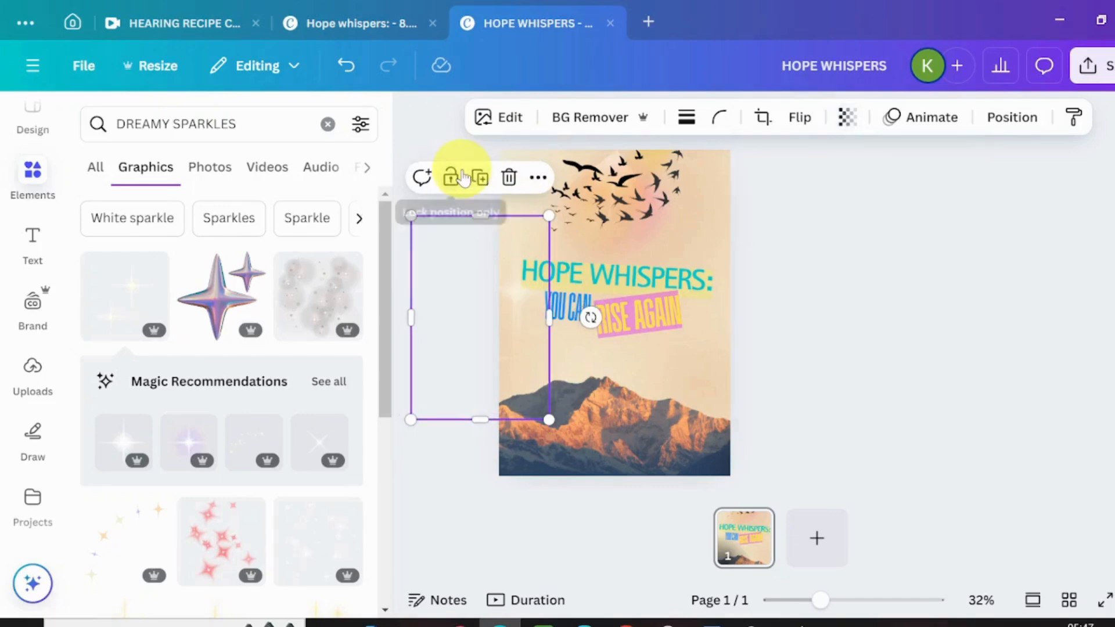
{"action": "left_click_drag", "start_coordinate": [496, 371], "coordinate": [713, 465]}
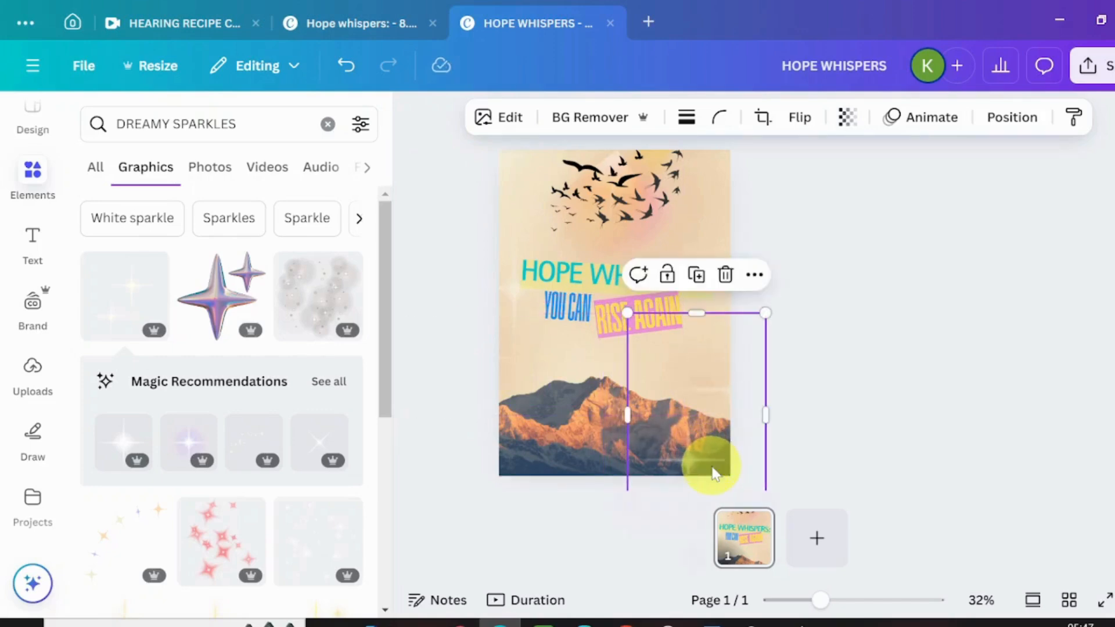
Step: Duplicate the lower-right sparkle graphic and place the copy at the page's upper-right edge beside the birds
{"action": "left_click", "coordinate": [708, 275]}
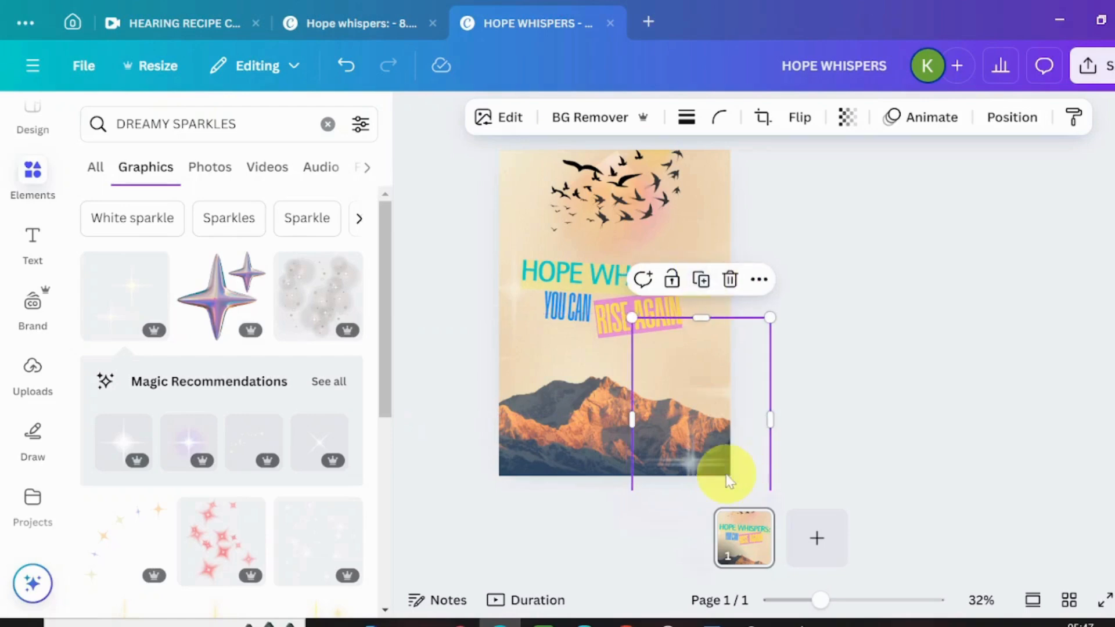
{"action": "left_click_drag", "start_coordinate": [712, 351], "coordinate": [759, 203]}
{"action": "left_click", "coordinate": [797, 403]}
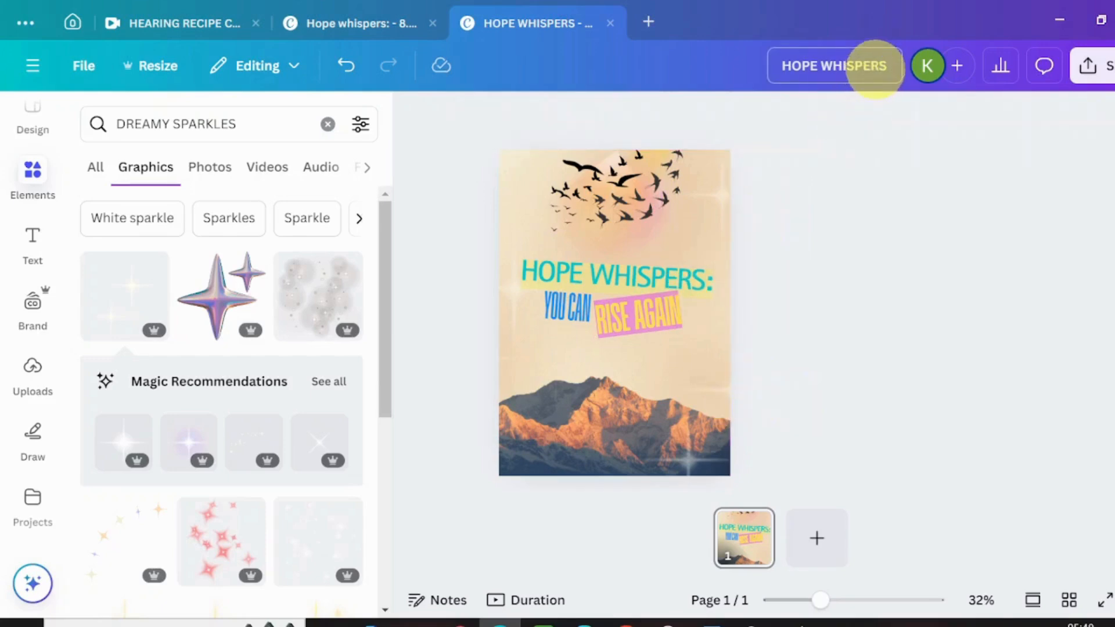
Step: Rename the design as HOPE WALL ART PRINTS
{"action": "left_click", "coordinate": [865, 66]}
{"action": "triple_click", "coordinate": [883, 66]}
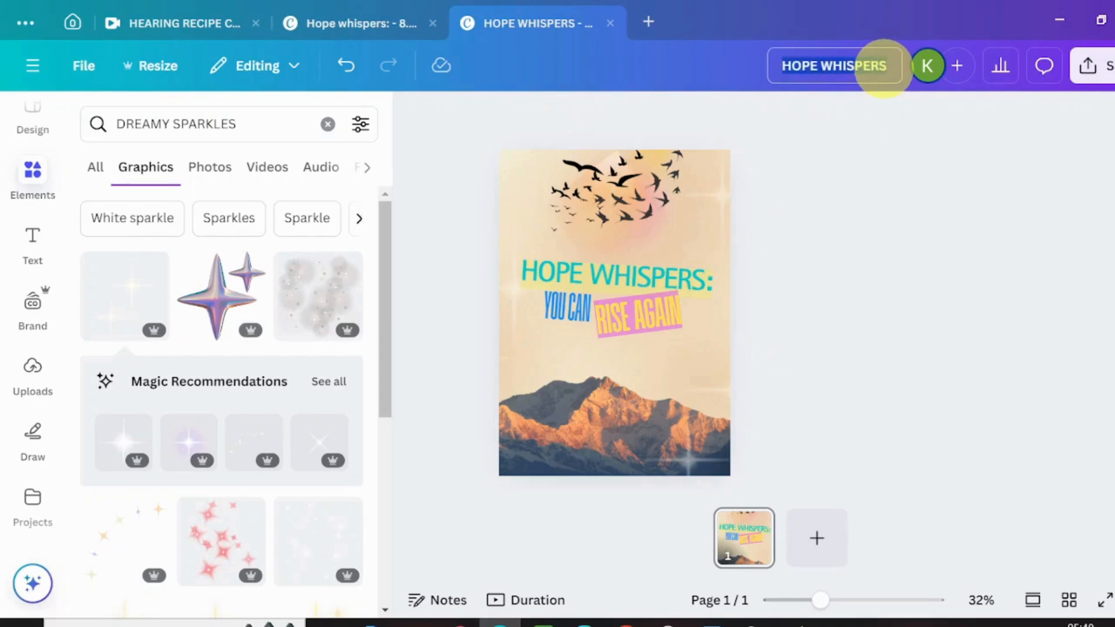
{"action": "type", "text": "HO"}
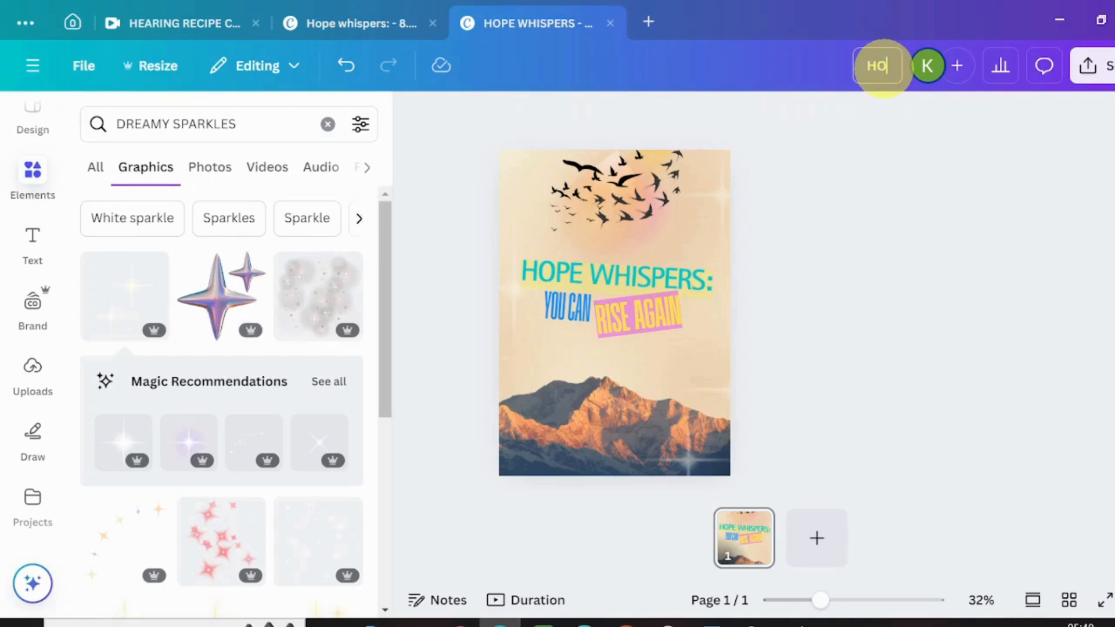
{"action": "type", "text": "PE WAL"}
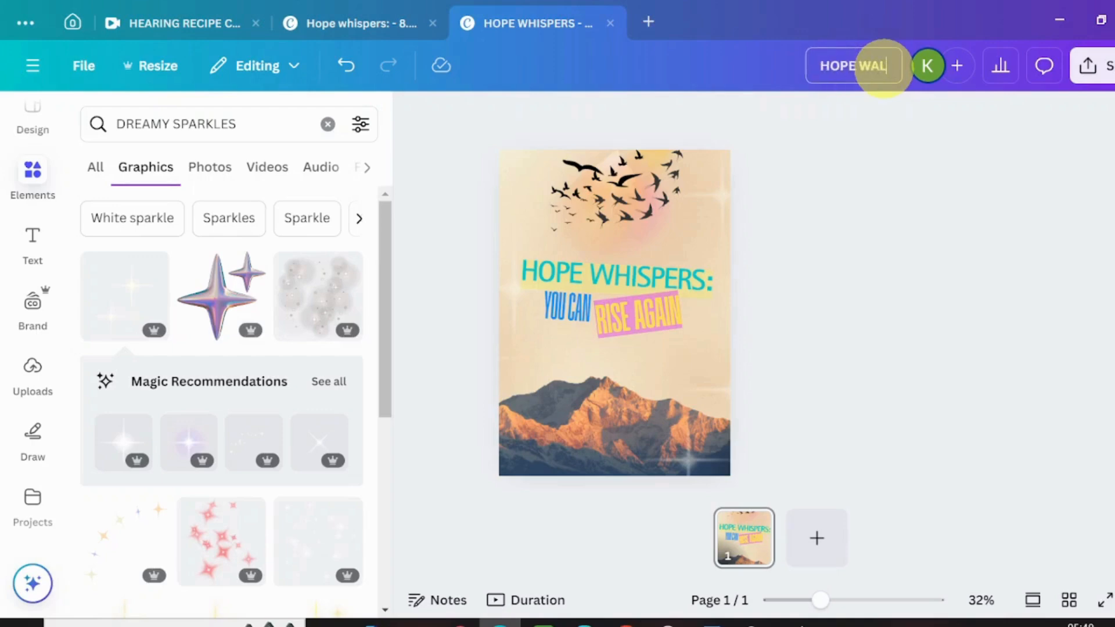
{"action": "type", "text": "L ART PR"}
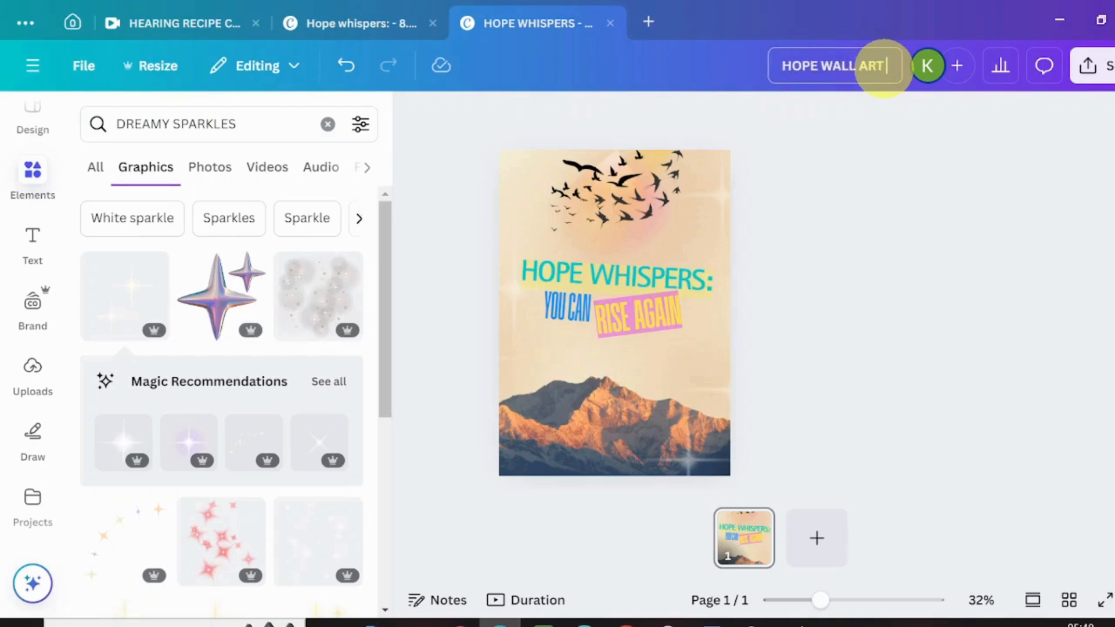
{"action": "type", "text": "N"}
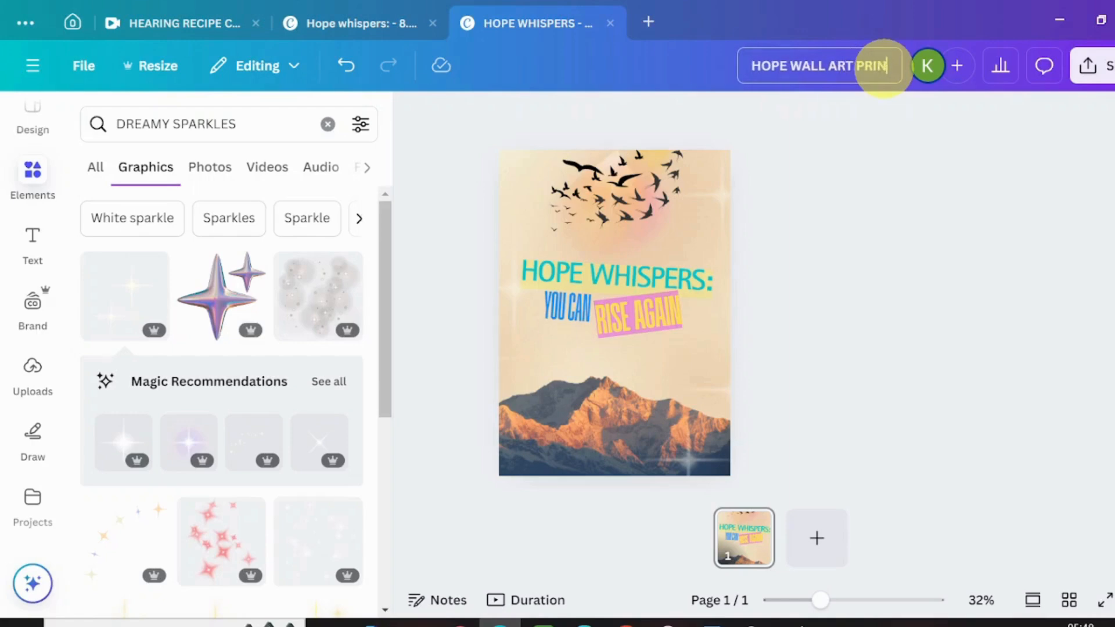
{"action": "type", "text": "TS"}
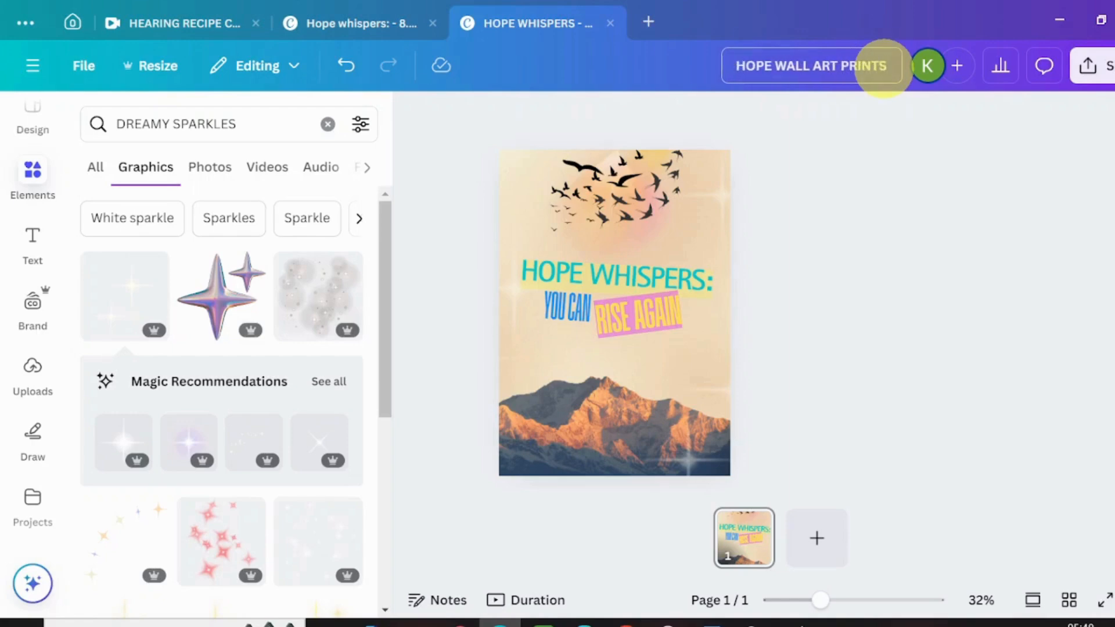
Step: Open the download settings for the design and set the file type to JPG
{"action": "left_click", "coordinate": [1107, 65]}
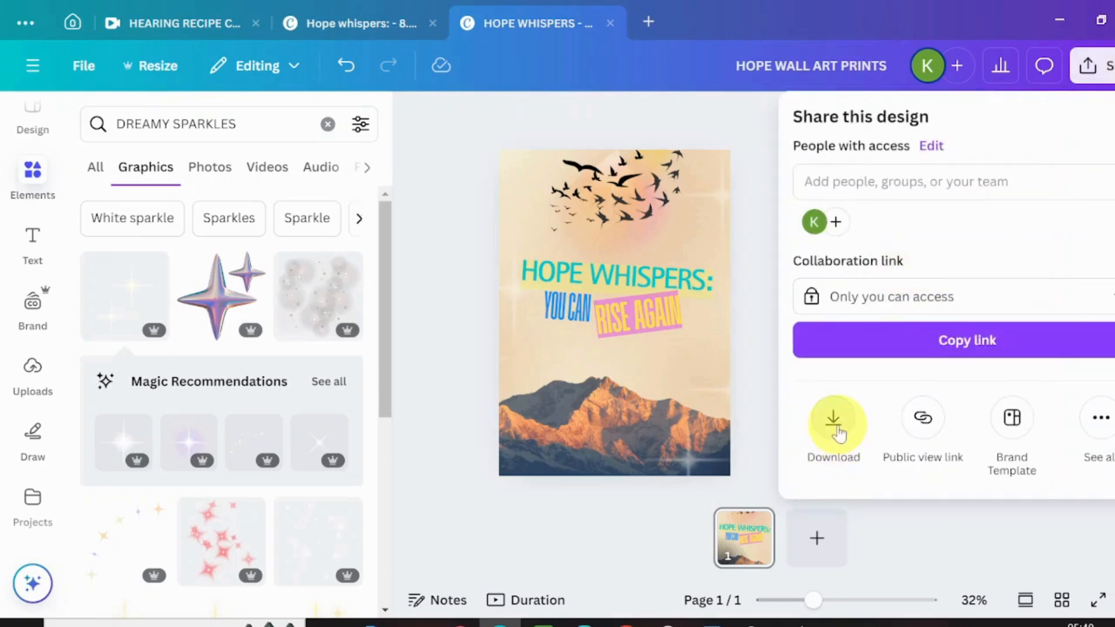
{"action": "left_click", "coordinate": [834, 421]}
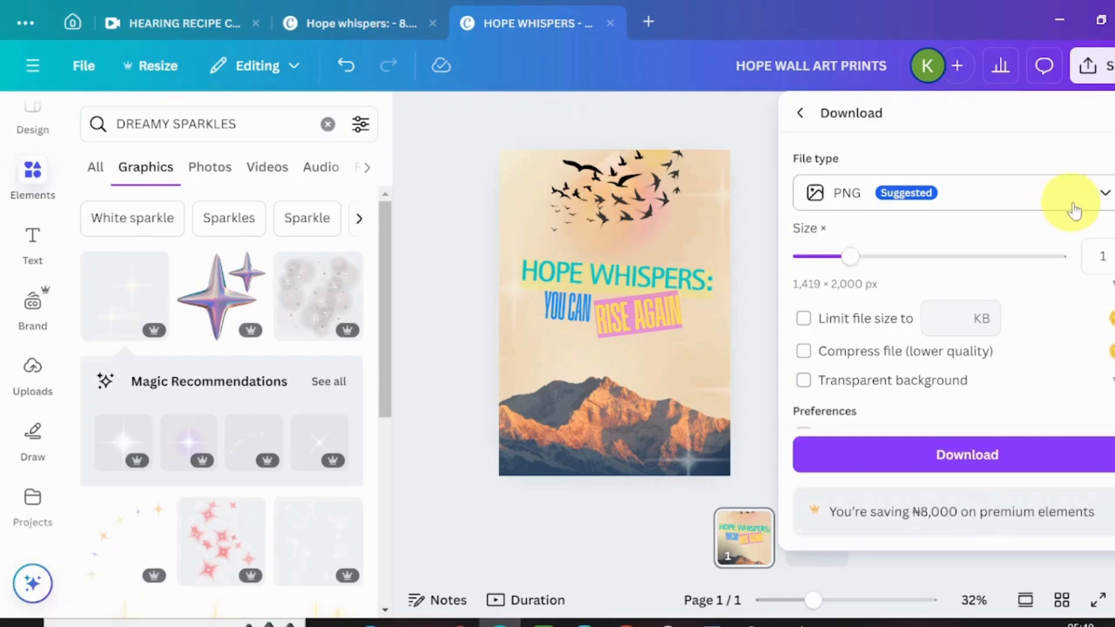
{"action": "left_click", "coordinate": [1104, 193]}
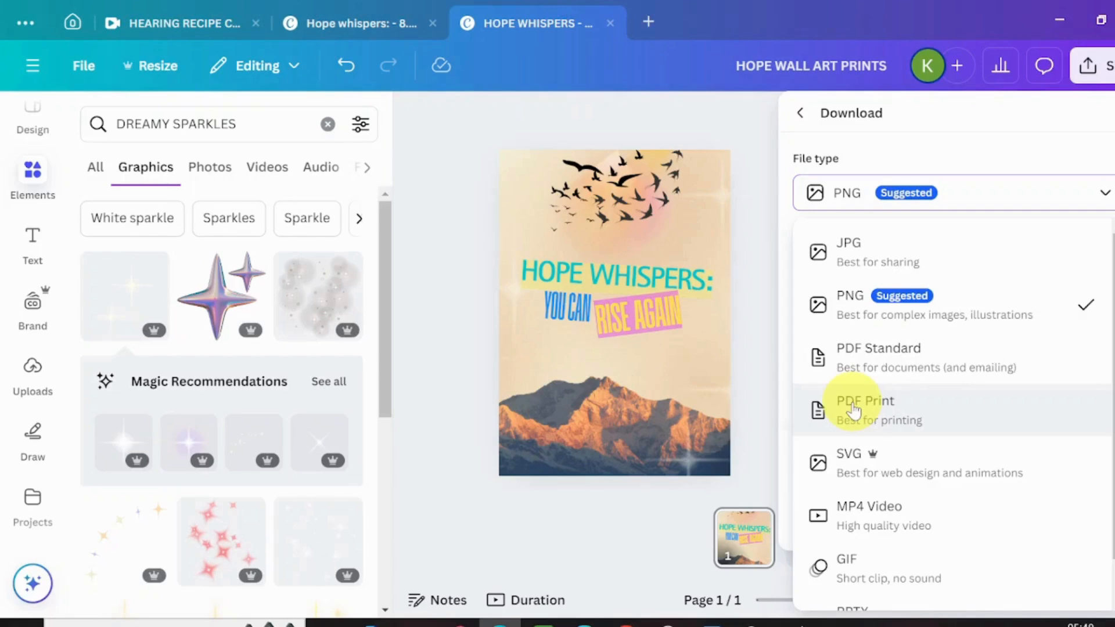
{"action": "scroll", "coordinate": [1107, 384], "scroll_direction": "down", "scroll_amount": 1}
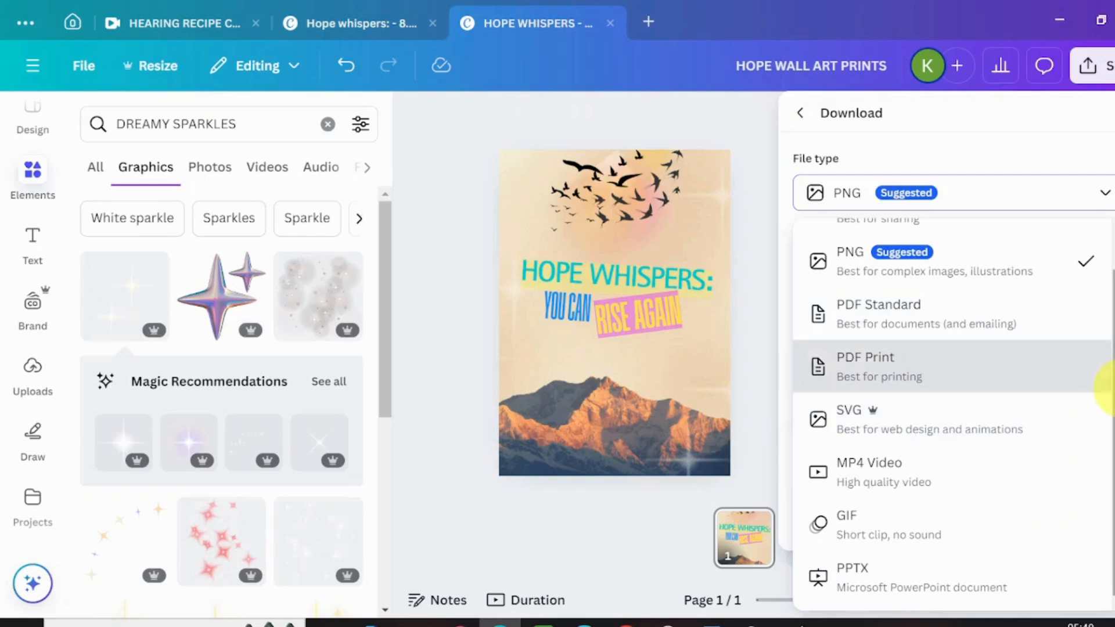
{"action": "scroll", "coordinate": [1094, 377], "scroll_direction": "up", "scroll_amount": 1}
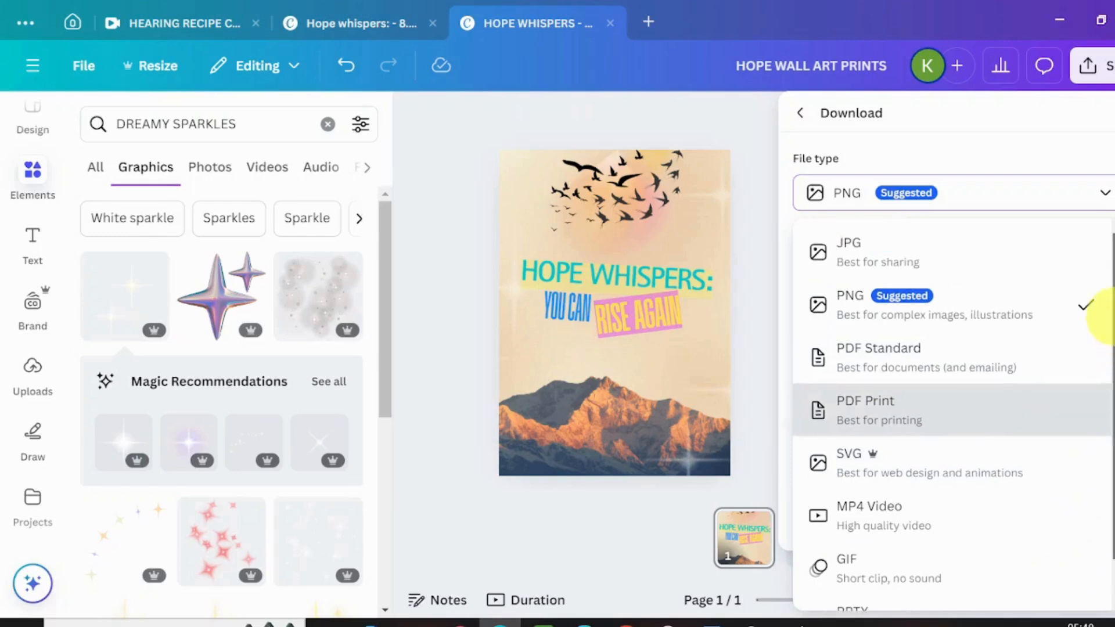
{"action": "left_click", "coordinate": [857, 257]}
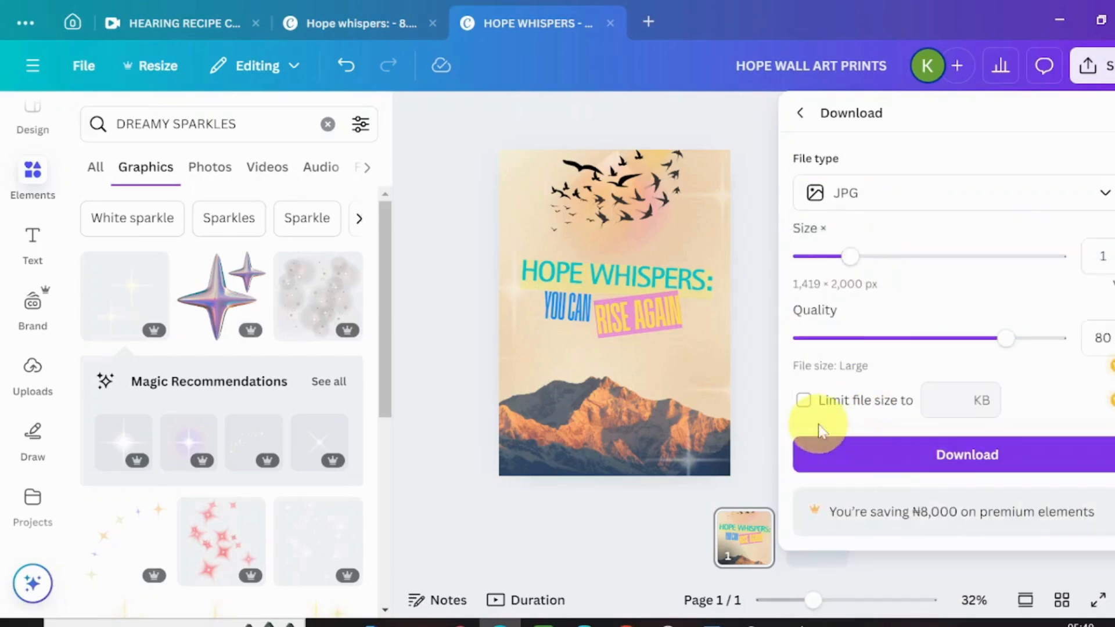
Step: Download the design as a JPG and save it in the Downloads folder as HOPE WALL ART PRINTS
{"action": "left_click", "coordinate": [964, 456]}
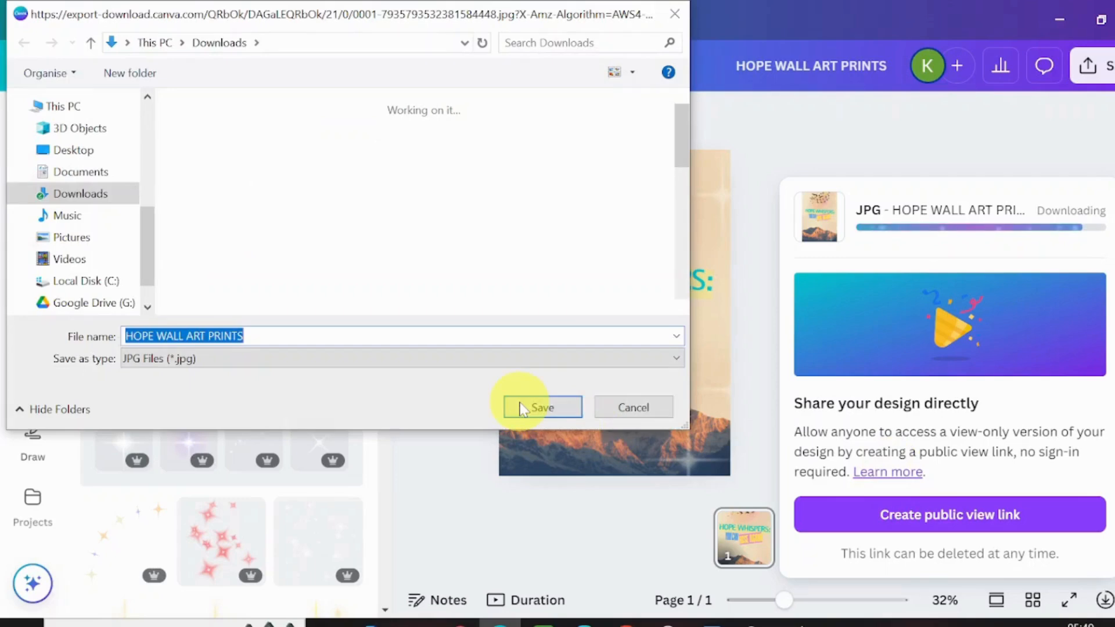
{"action": "left_click", "coordinate": [521, 409]}
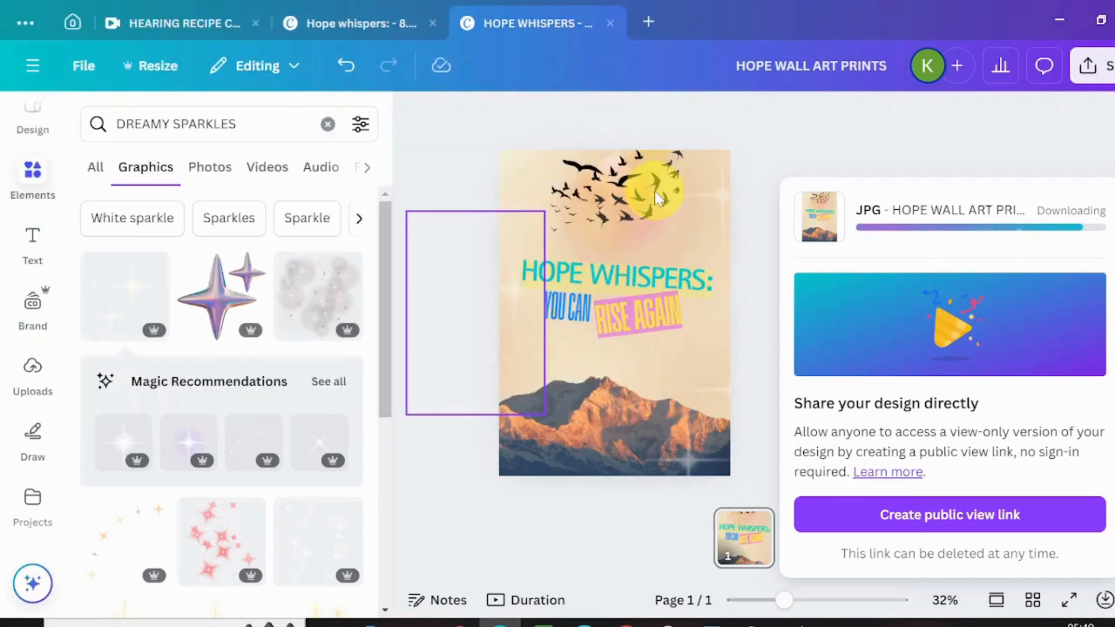
Step: Create a new blank custom-size design 8.3 in wide and 11.7 in high
{"action": "left_click", "coordinate": [647, 24]}
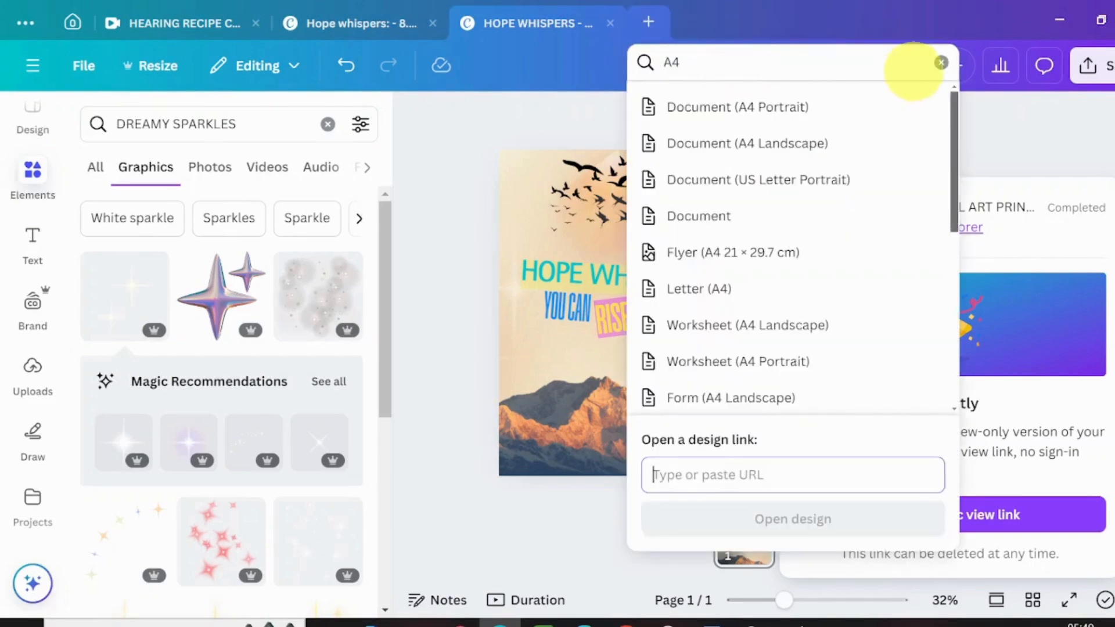
{"action": "left_click", "coordinate": [939, 65]}
{"action": "left_click", "coordinate": [939, 65]}
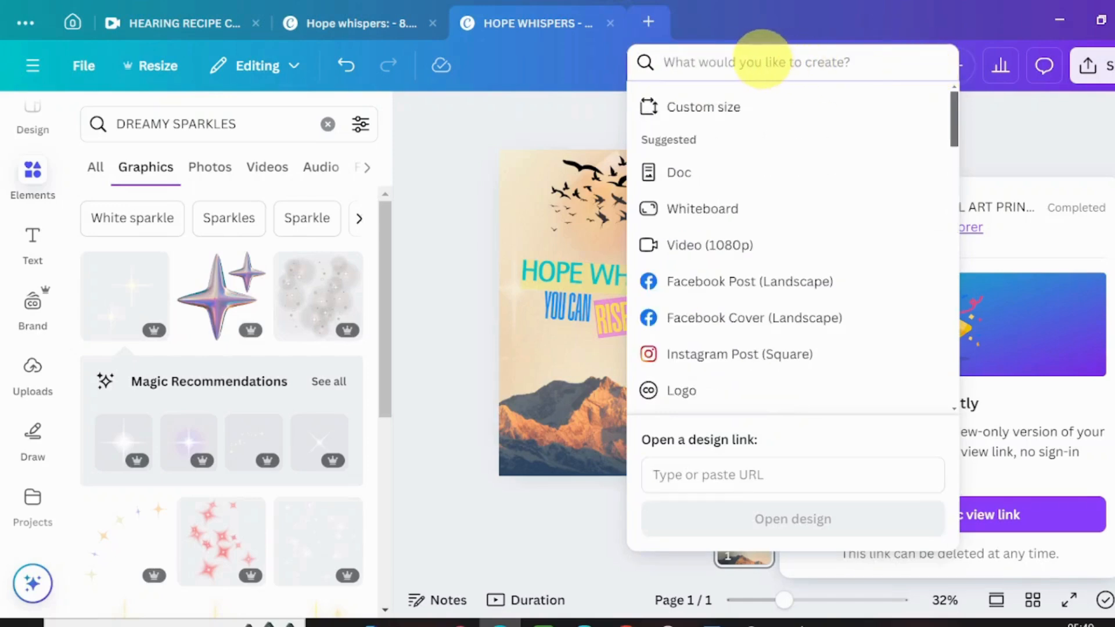
{"action": "left_click", "coordinate": [709, 114]}
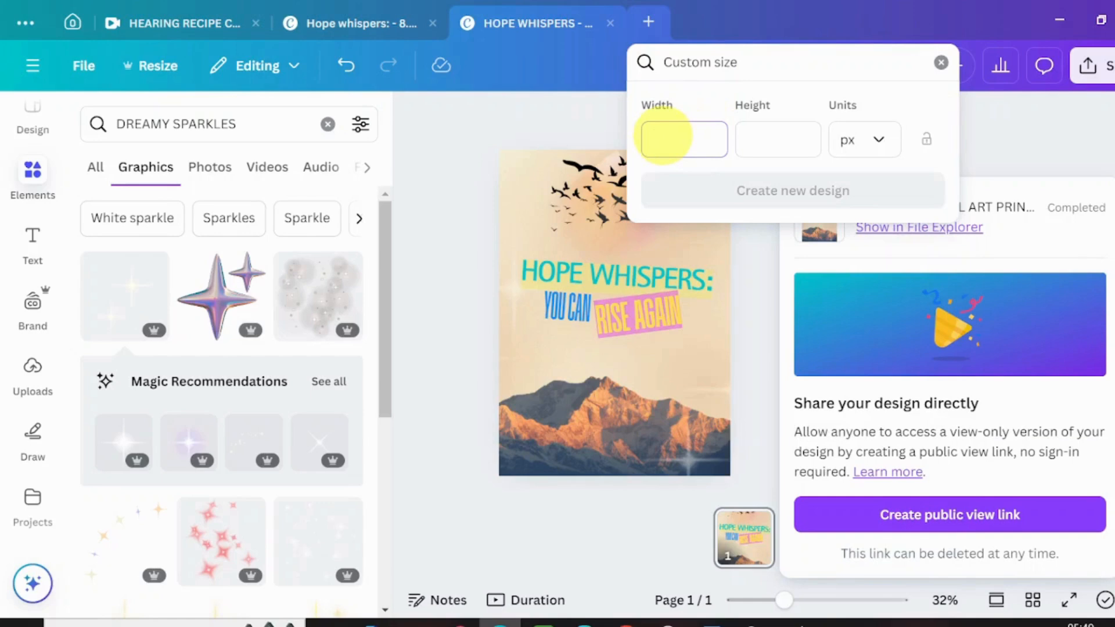
{"action": "left_click", "coordinate": [878, 145]}
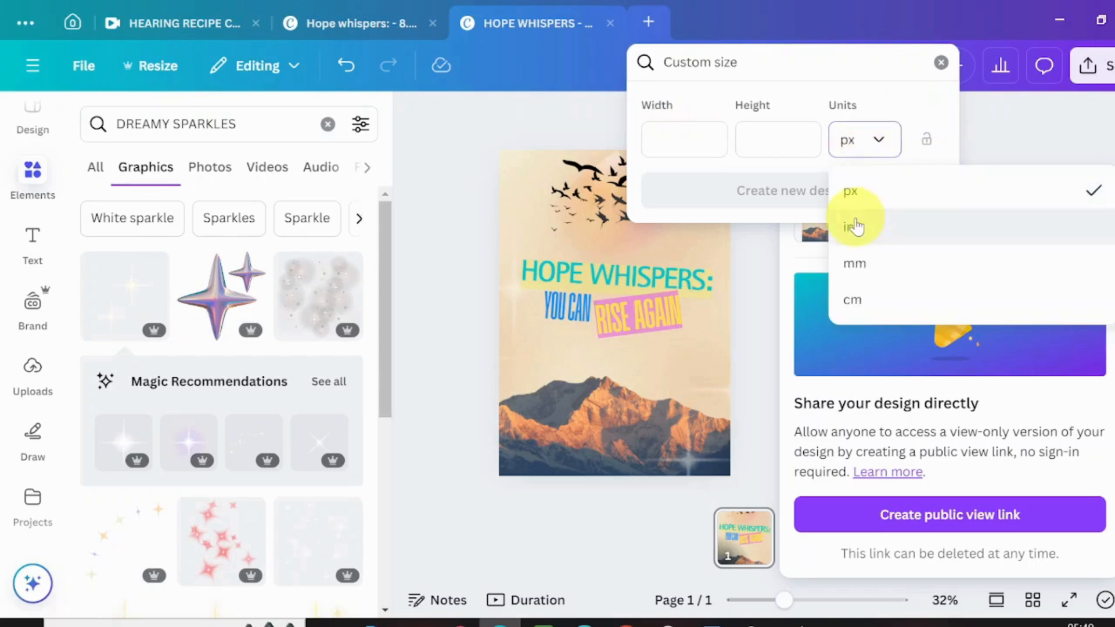
{"action": "left_click", "coordinate": [854, 227]}
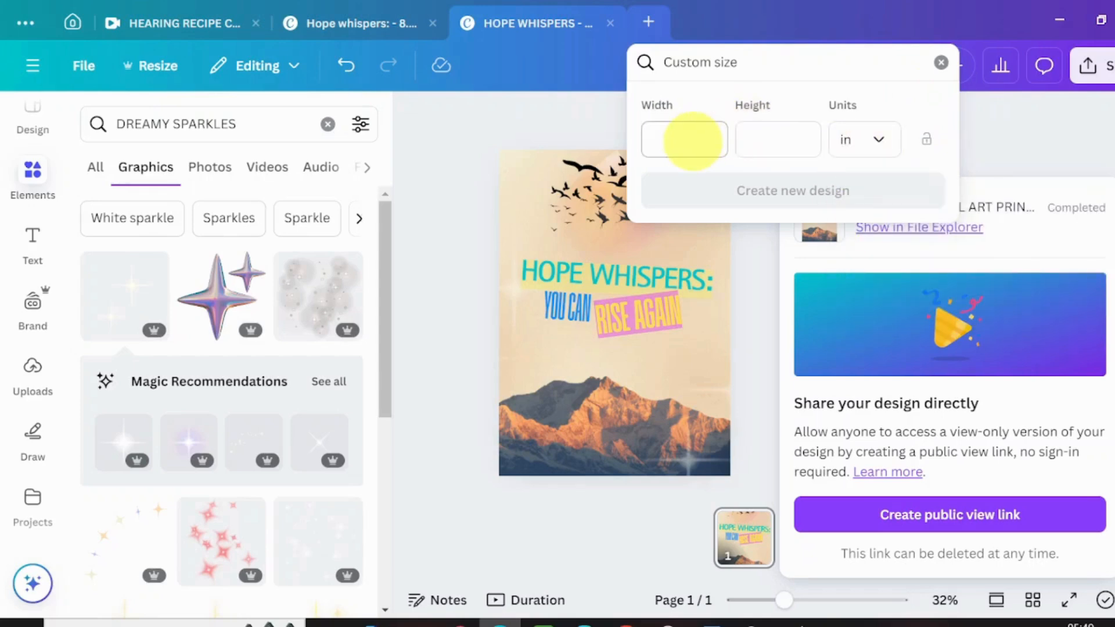
{"action": "left_click", "coordinate": [693, 142]}
{"action": "type", "text": "8.3"}
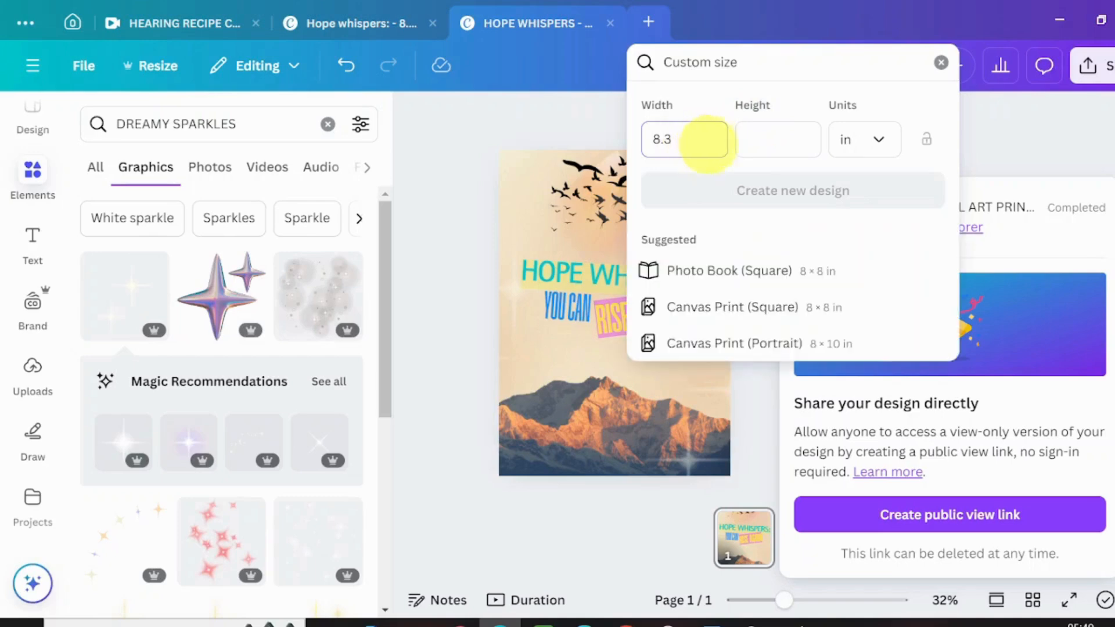
{"action": "left_click", "coordinate": [749, 143]}
{"action": "type", "text": "11"}
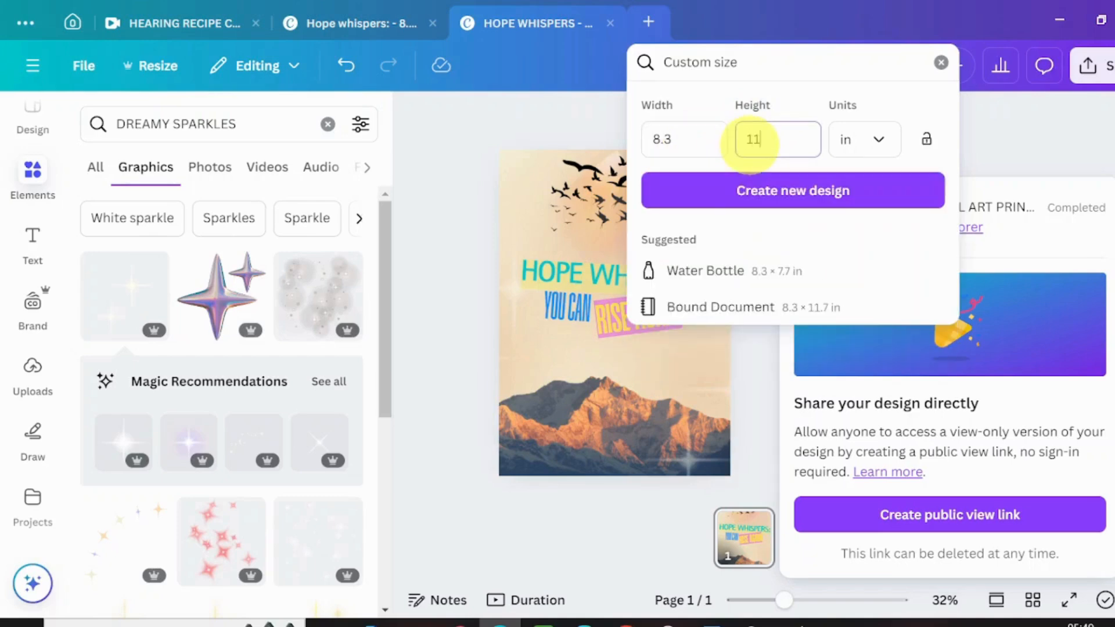
{"action": "type", "text": ".7"}
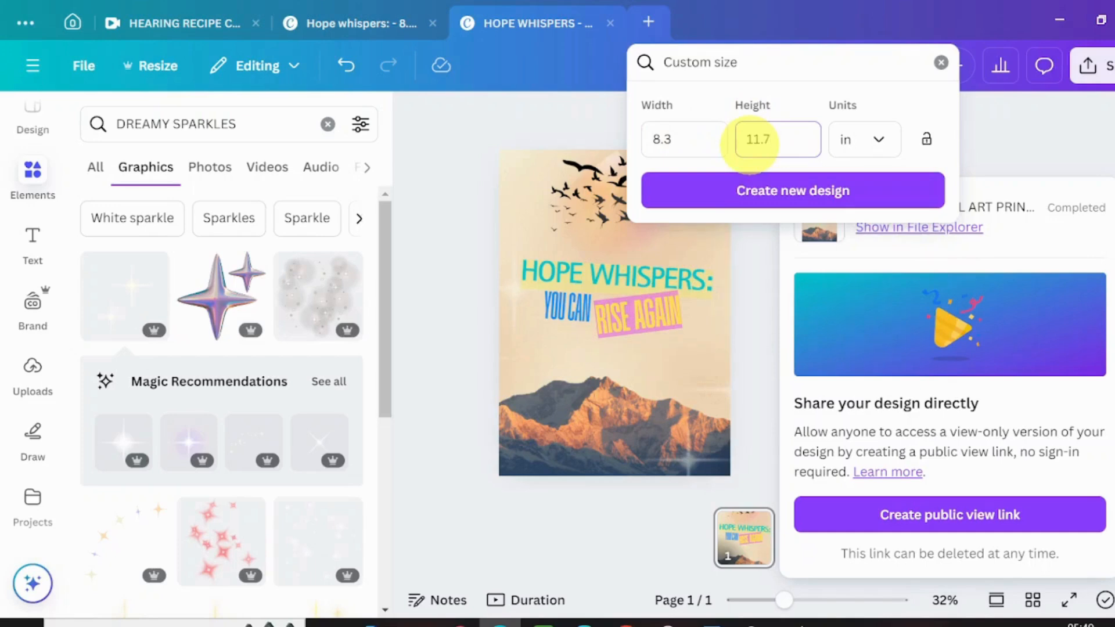
{"action": "left_click", "coordinate": [780, 187]}
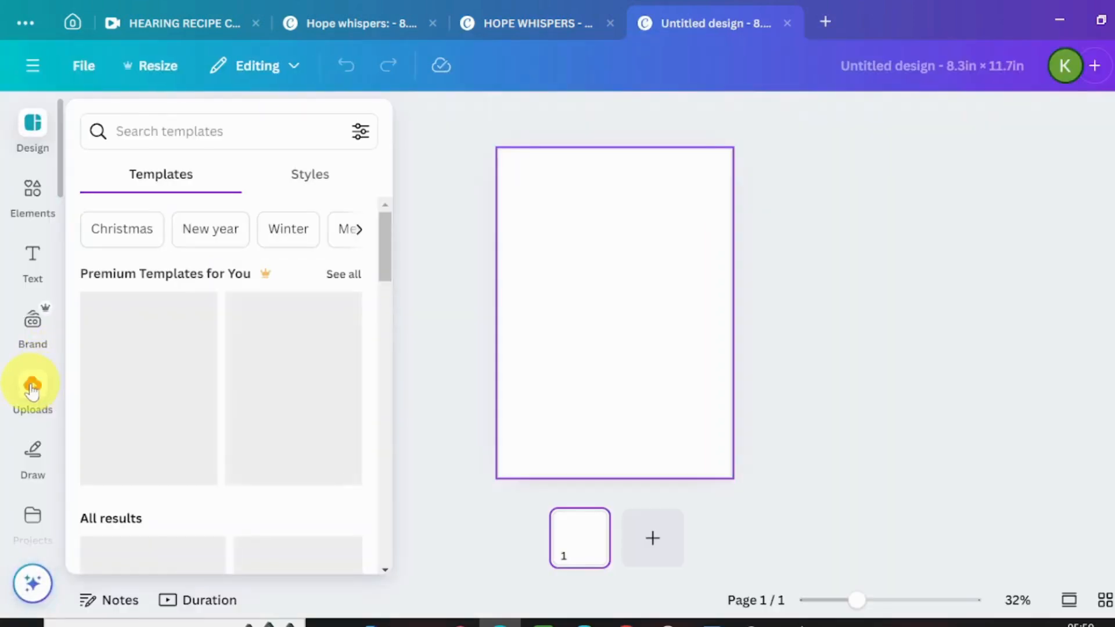
Step: Upload the HOPE WALL ART PRINTS image from the Downloads folder
{"action": "left_click", "coordinate": [32, 388]}
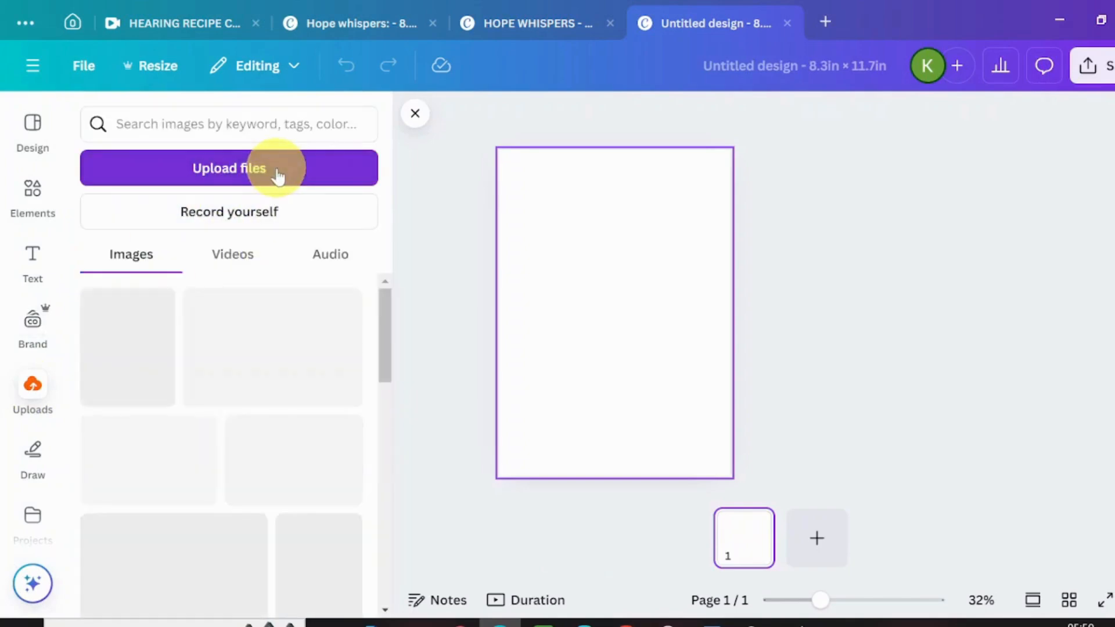
{"action": "left_click", "coordinate": [278, 174]}
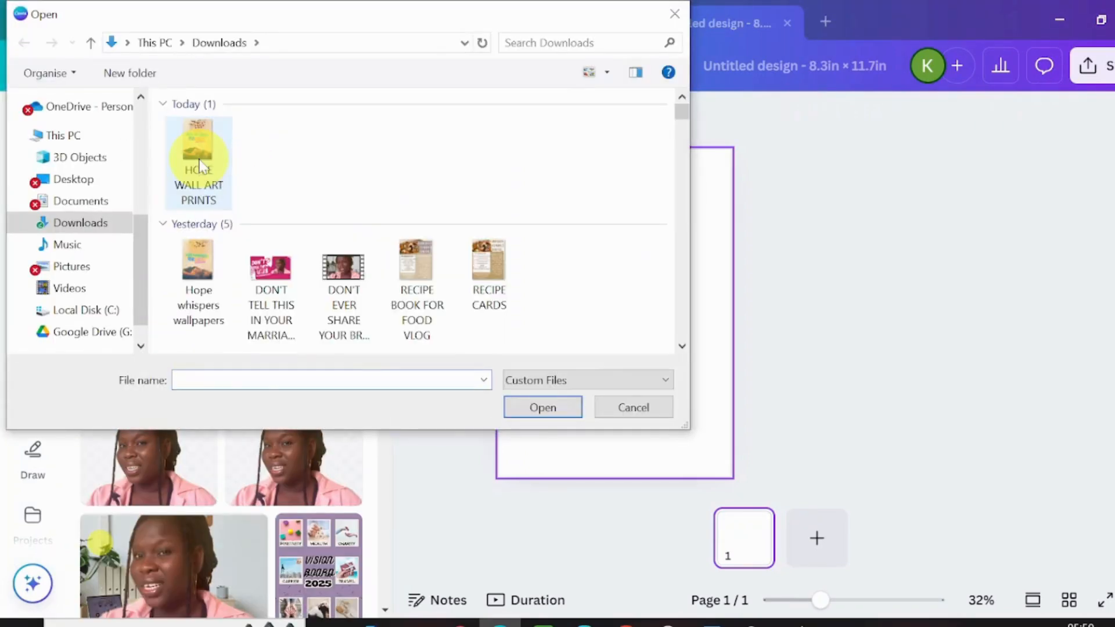
{"action": "left_click", "coordinate": [199, 165]}
{"action": "left_click", "coordinate": [551, 419]}
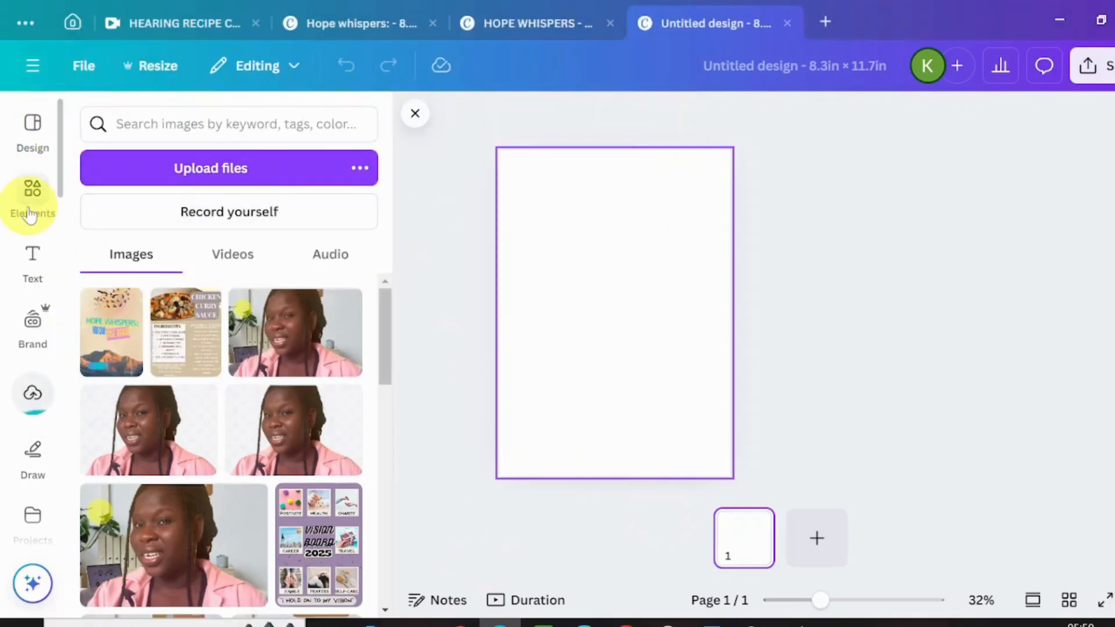
Step: Search the elements for "wall art mockup"
{"action": "left_click", "coordinate": [32, 216]}
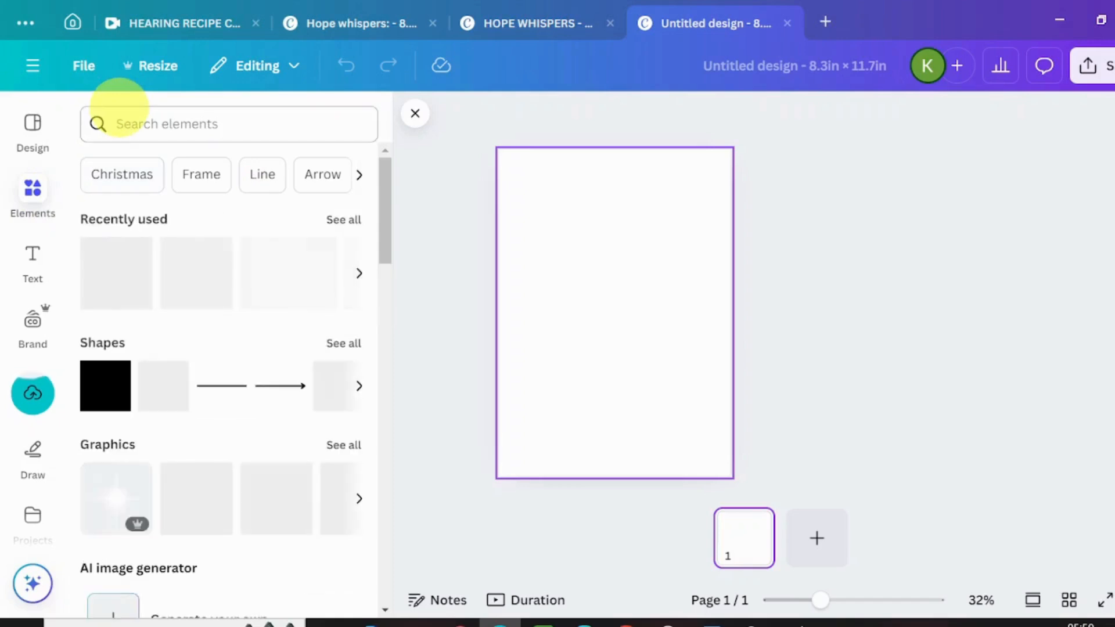
{"action": "left_click", "coordinate": [139, 122]}
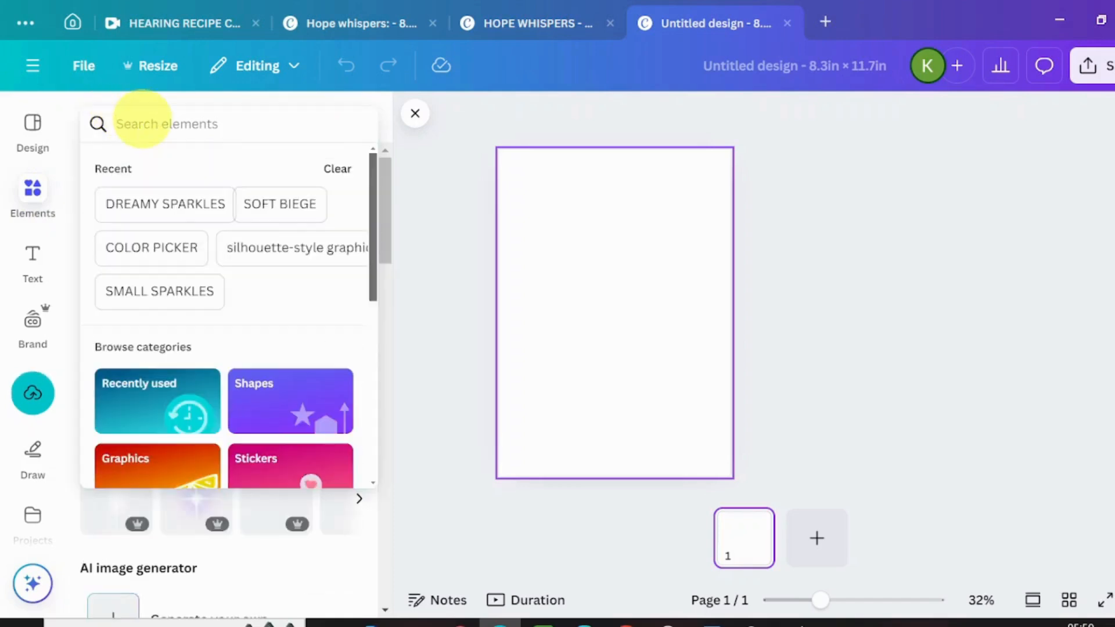
{"action": "type", "text": "WALL ART"}
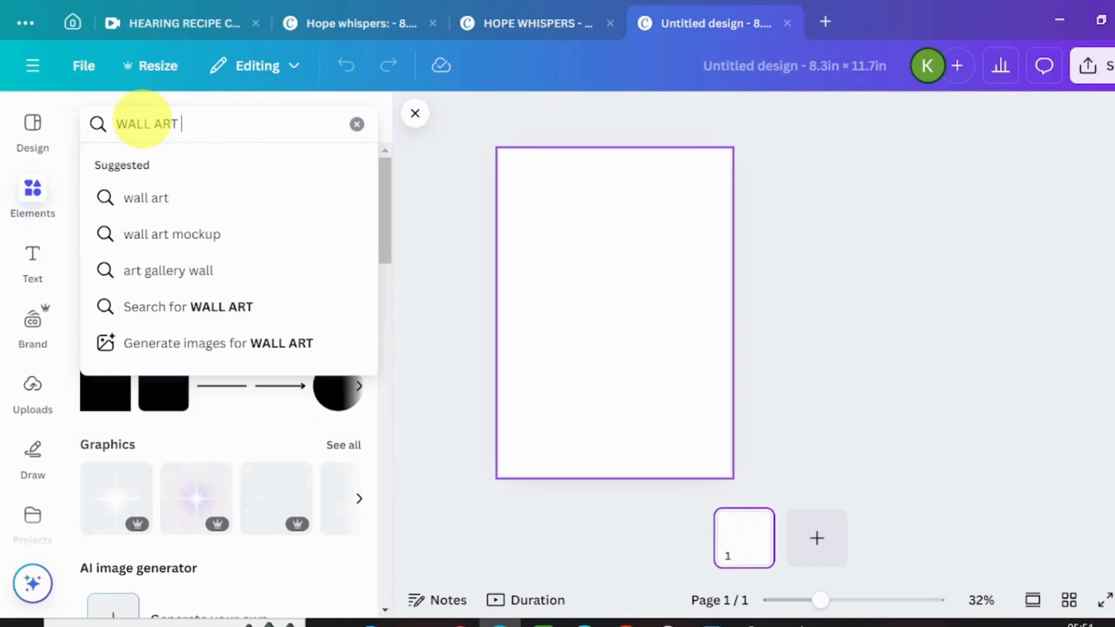
{"action": "left_click", "coordinate": [146, 234]}
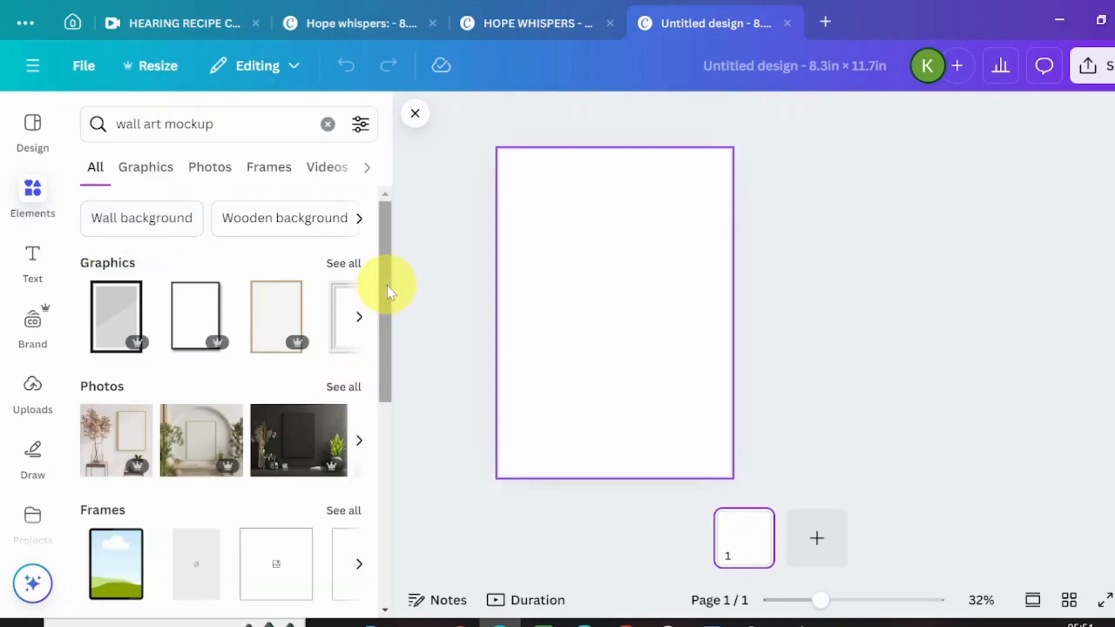
Step: Browse the full set of mockups and add the wooden-framed billboard on a dark wall to the page
{"action": "left_click_drag", "start_coordinate": [387, 284], "coordinate": [375, 505]}
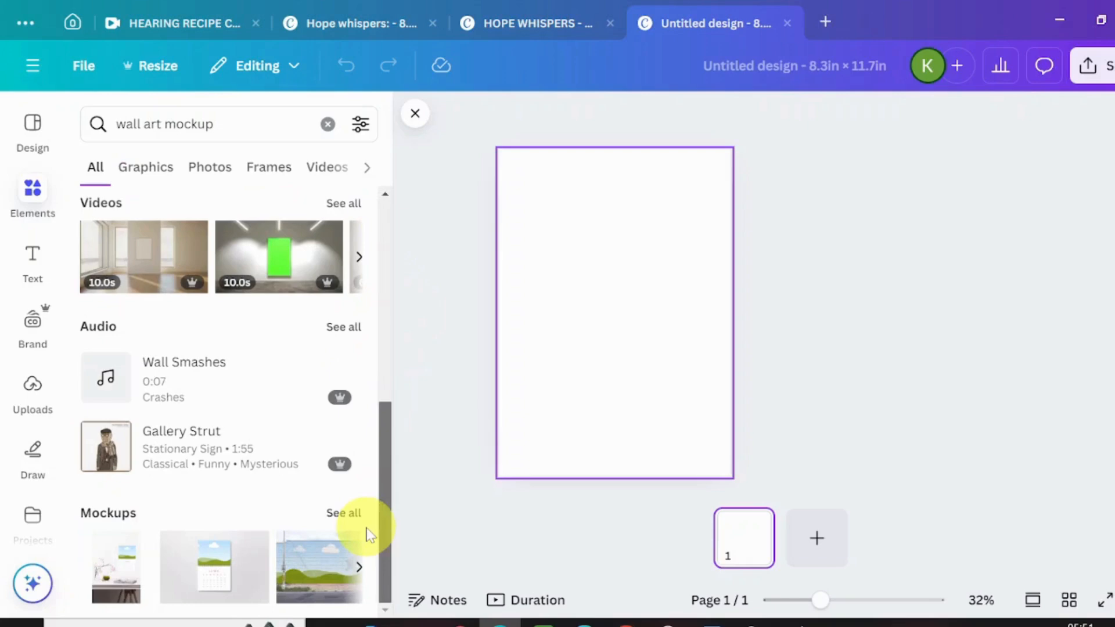
{"action": "left_click", "coordinate": [342, 517]}
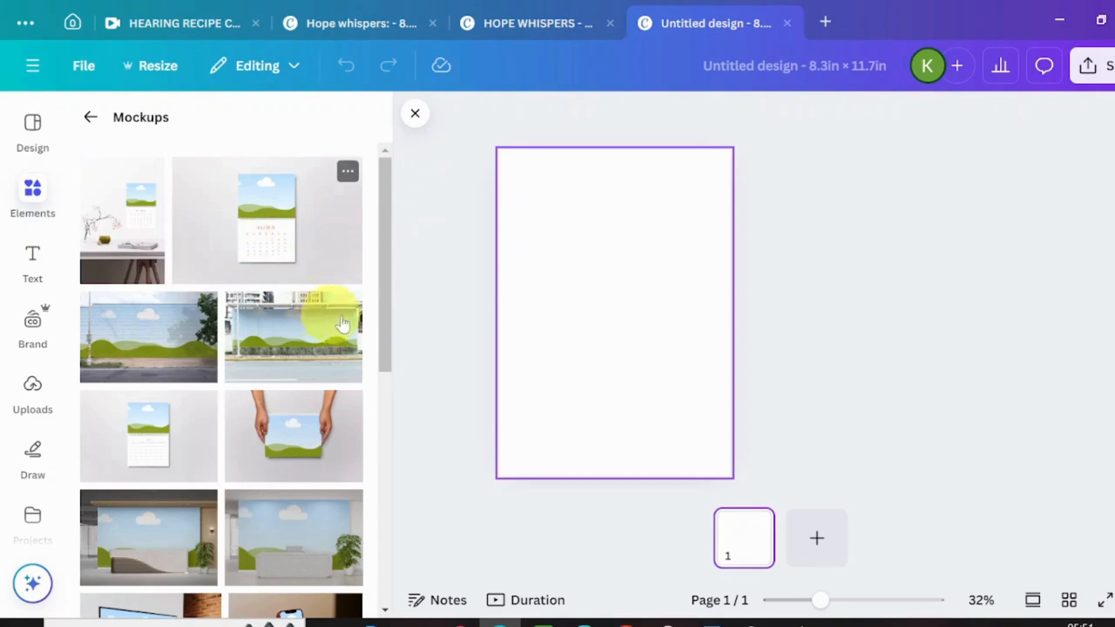
{"action": "left_click_drag", "start_coordinate": [387, 236], "coordinate": [353, 592]}
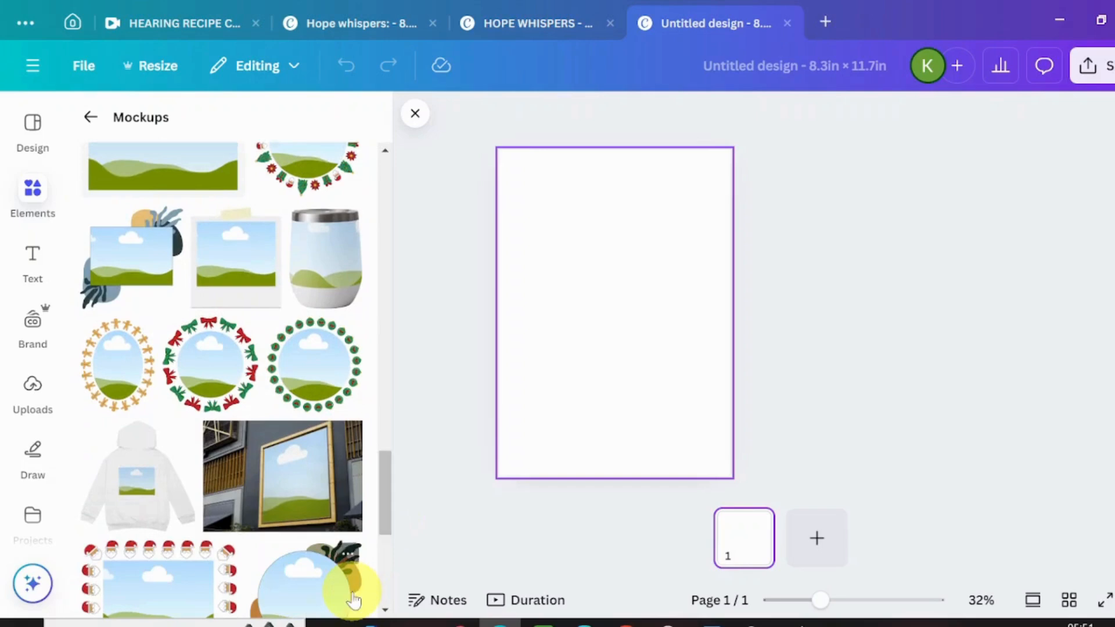
{"action": "left_click", "coordinate": [294, 478]}
Step: Enlarge the billboard mockup beyond the page width and position it so its whole wooden frame lies within the page
{"action": "left_click_drag", "start_coordinate": [527, 266], "coordinate": [486, 241]}
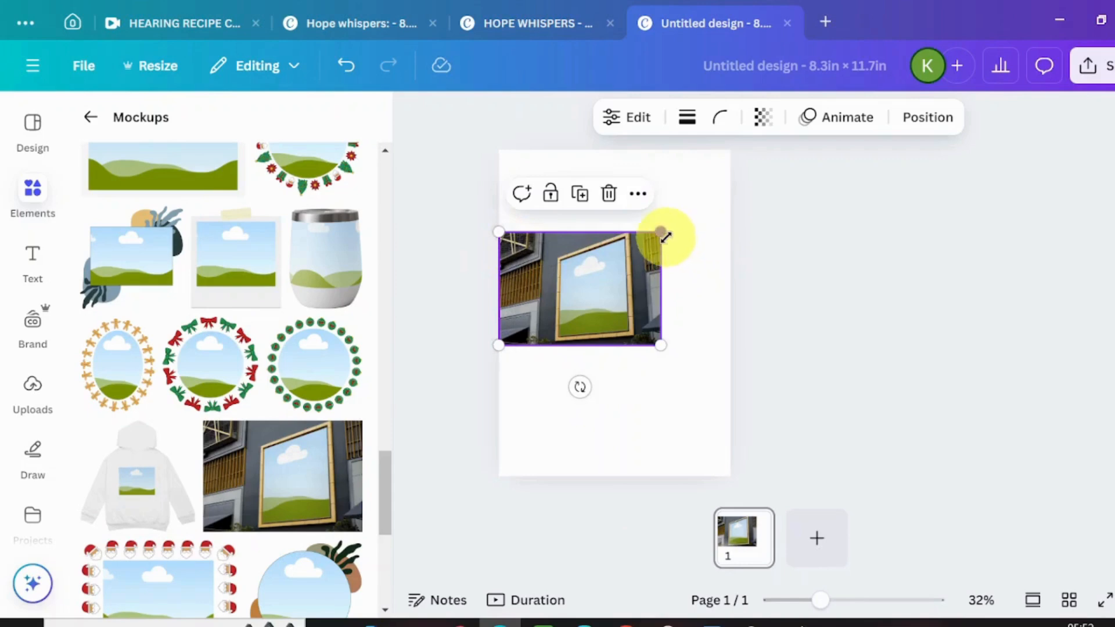
{"action": "left_click_drag", "start_coordinate": [660, 231], "coordinate": [730, 184]}
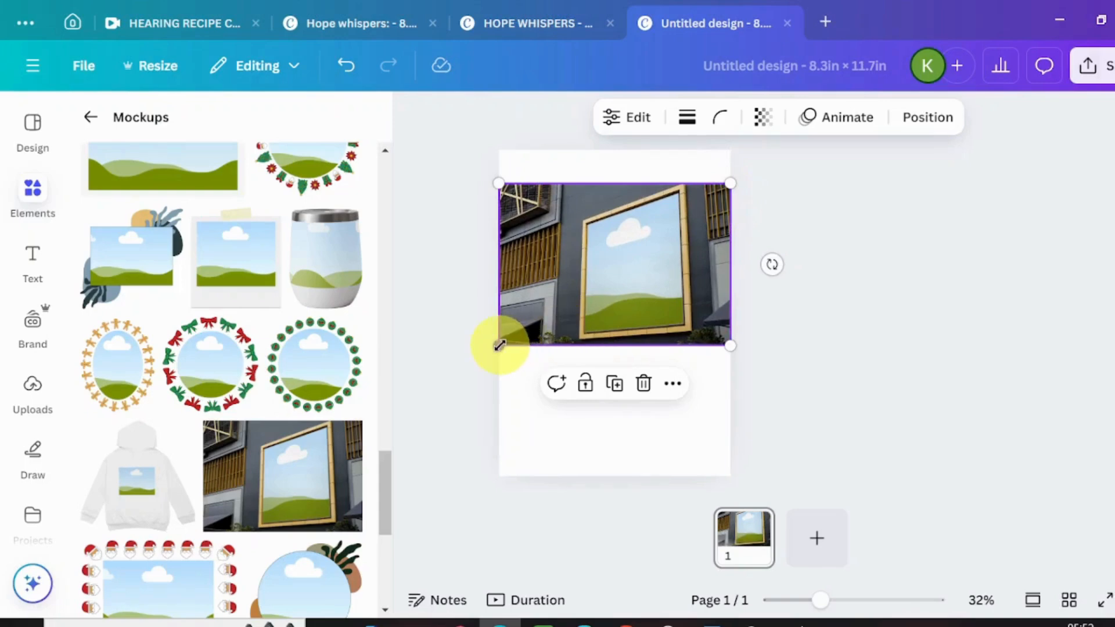
{"action": "left_click_drag", "start_coordinate": [499, 345], "coordinate": [406, 610]}
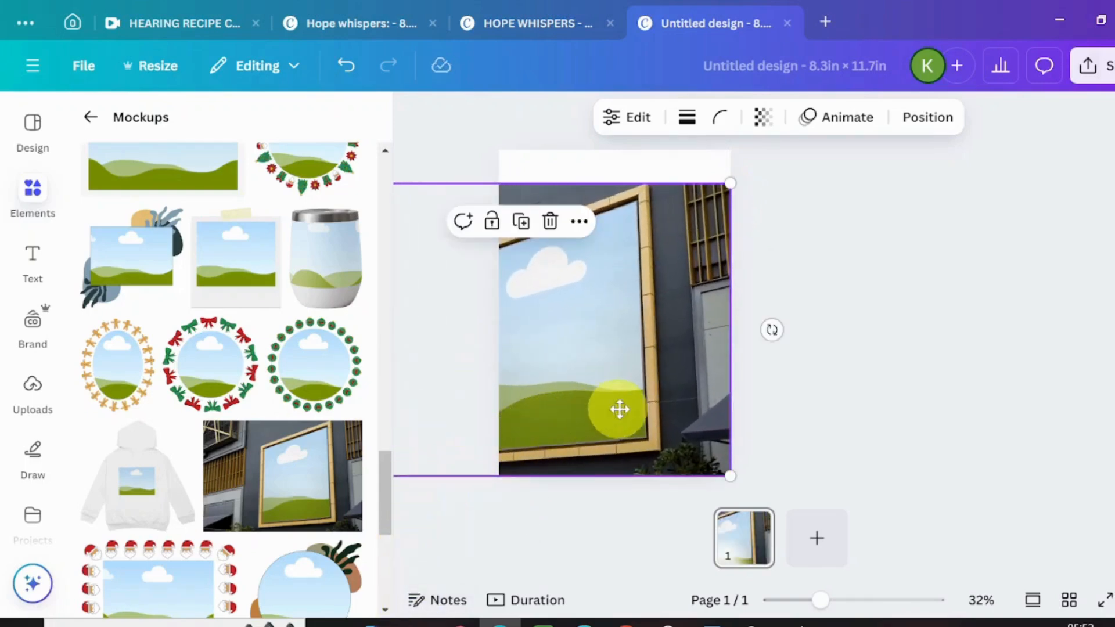
{"action": "left_click_drag", "start_coordinate": [620, 409], "coordinate": [641, 407]}
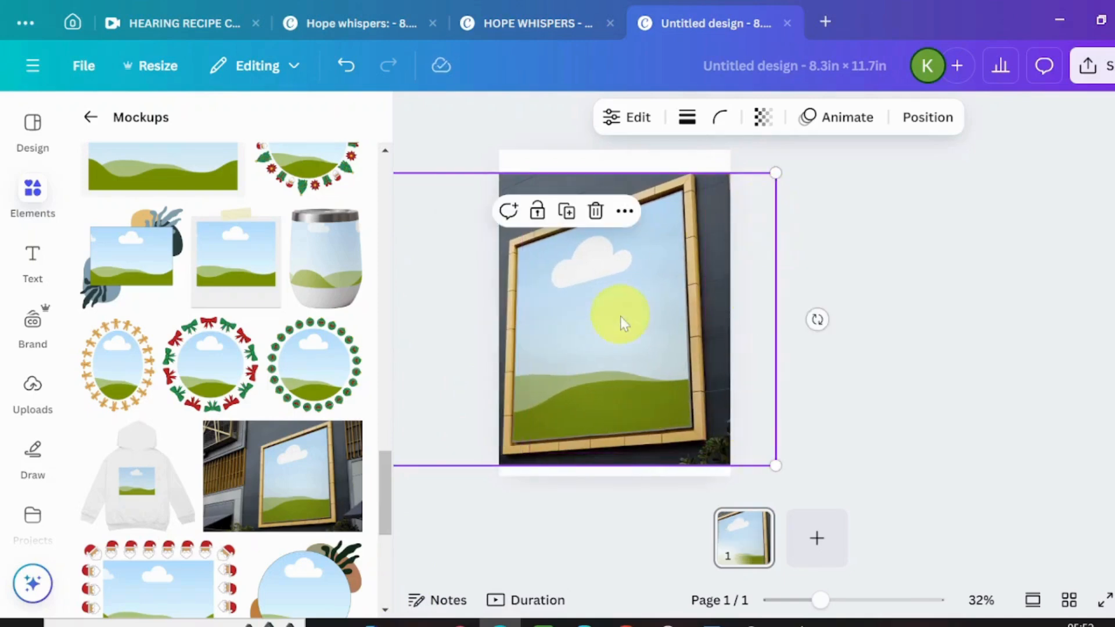
{"action": "left_click", "coordinate": [845, 408]}
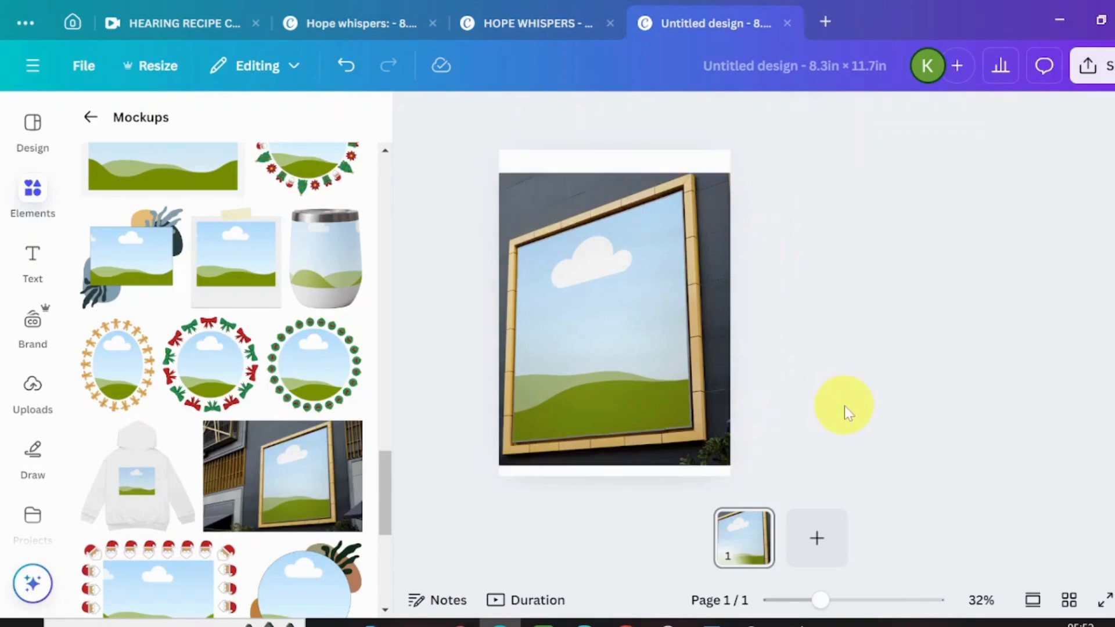
Step: Set the page background to the dark grey photo color taken from the mockup
{"action": "left_click", "coordinate": [557, 168]}
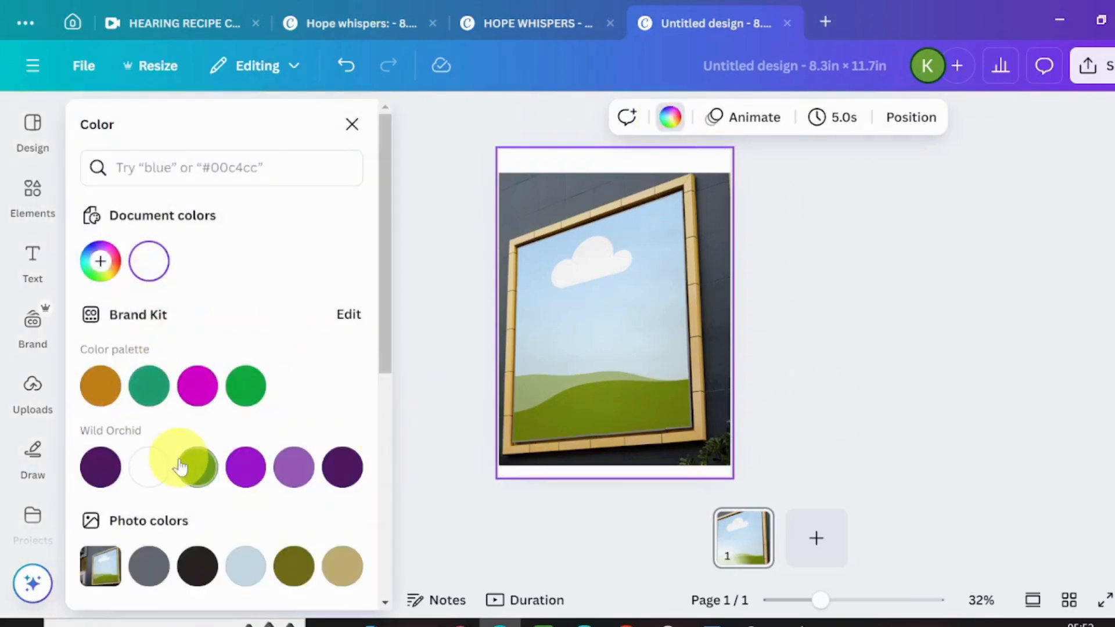
{"action": "left_click", "coordinate": [192, 570]}
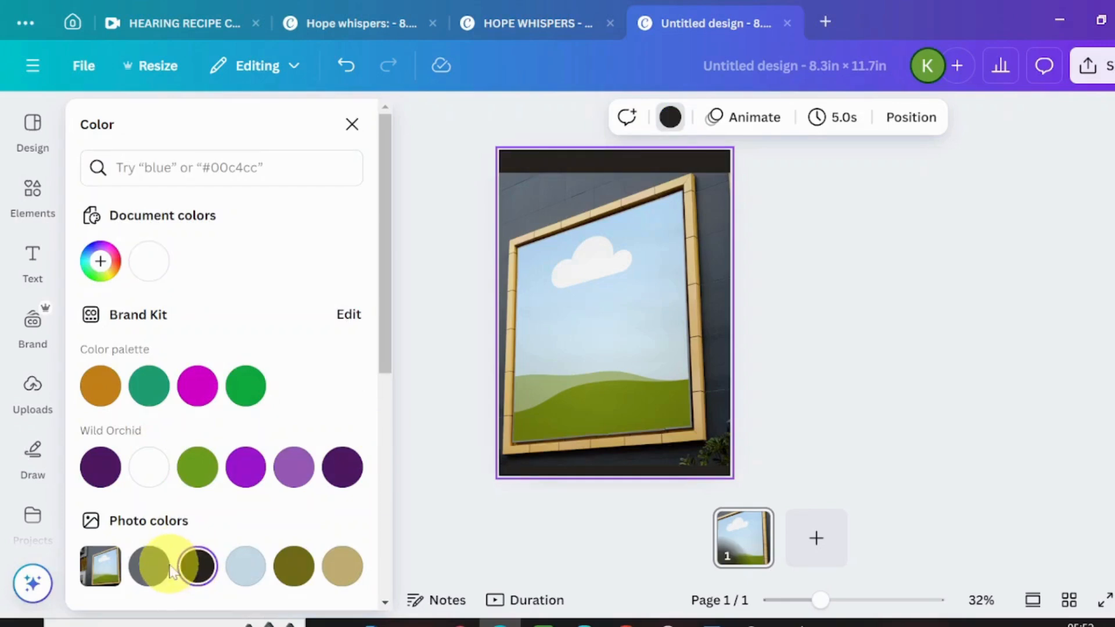
{"action": "left_click", "coordinate": [157, 570]}
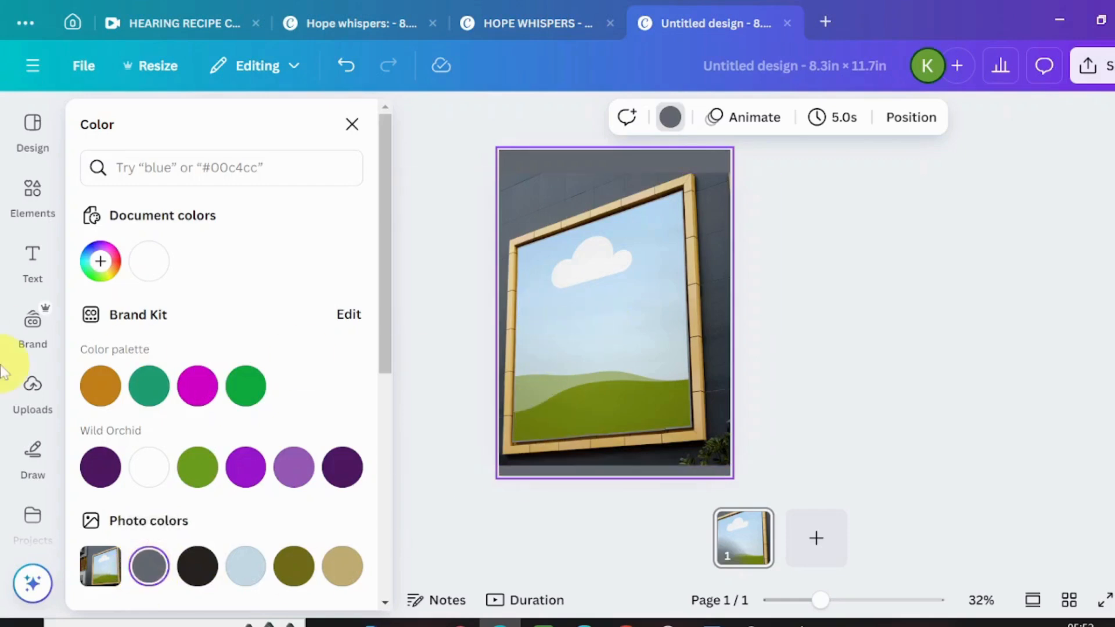
Step: Fill the billboard mockup's frame with the uploaded HOPE WHISPERS wall art image
{"action": "left_click", "coordinate": [29, 383]}
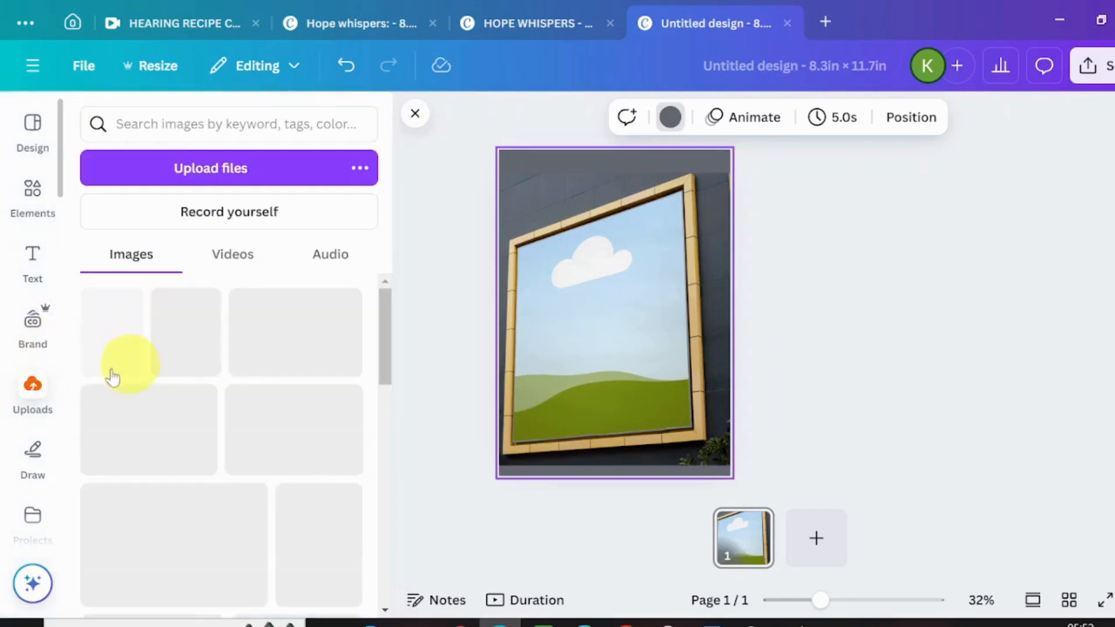
{"action": "left_click", "coordinate": [110, 349]}
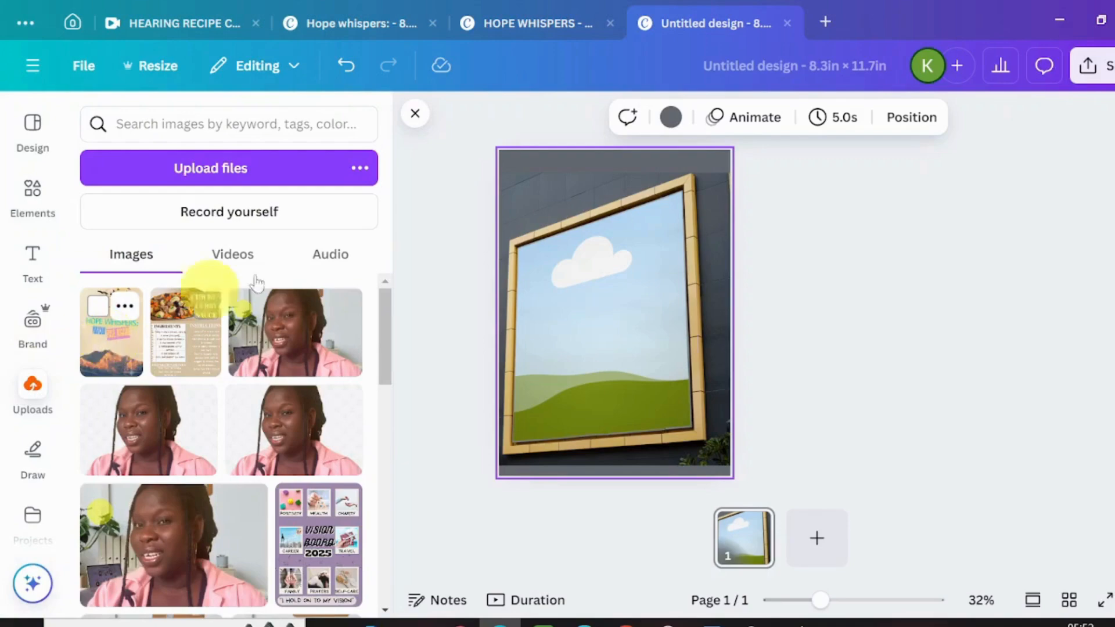
{"action": "key", "text": "Delete"}
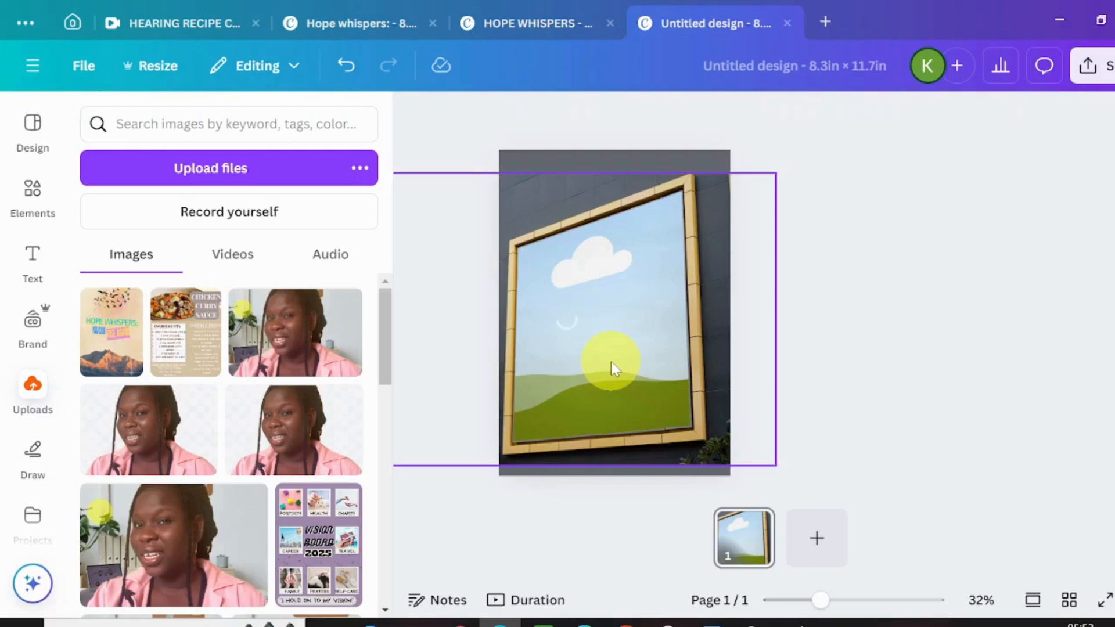
{"action": "left_click", "coordinate": [902, 438]}
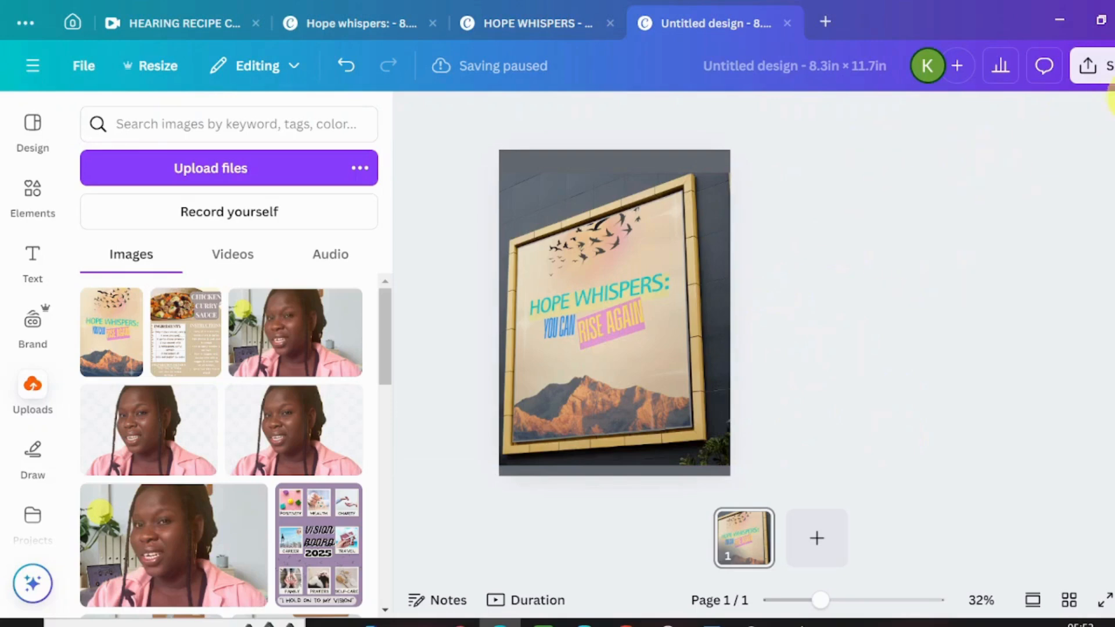
Step: Download the mockup design as a PNG at size 1.75 (2,483 × 3,500 px)
{"action": "left_click", "coordinate": [1109, 68]}
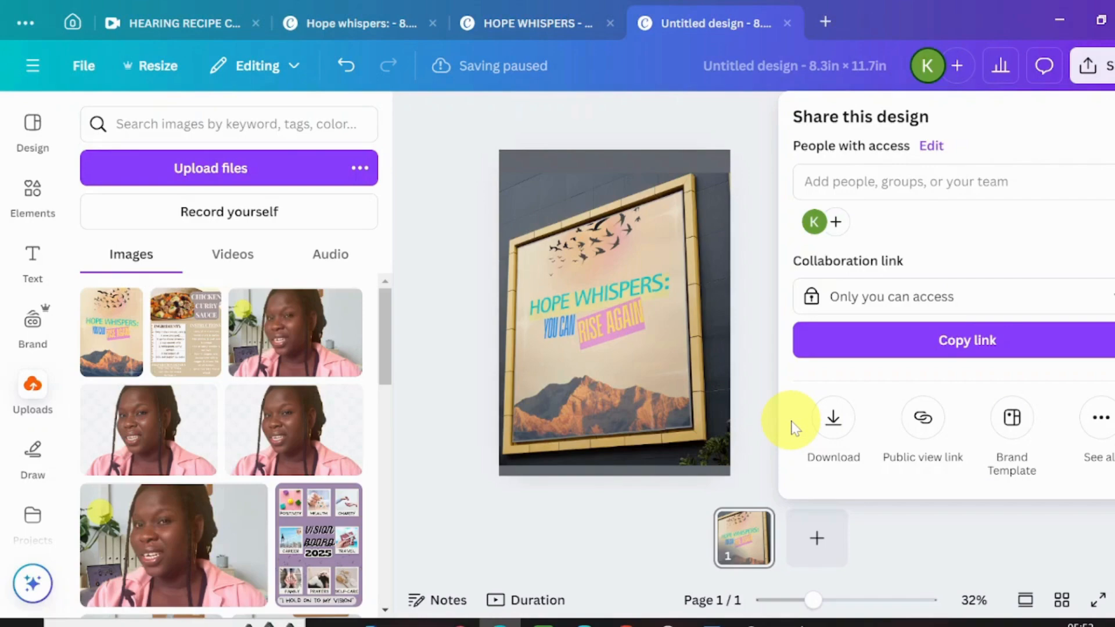
{"action": "left_click", "coordinate": [833, 420]}
{"action": "left_click", "coordinate": [852, 259]}
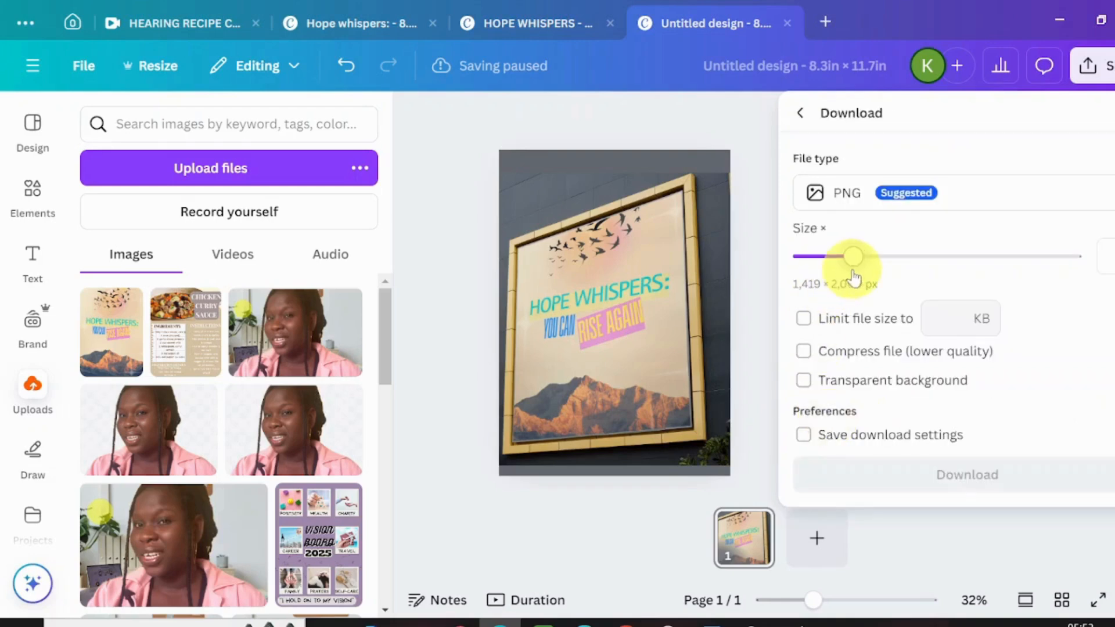
{"action": "left_click_drag", "start_coordinate": [860, 269], "coordinate": [927, 256]}
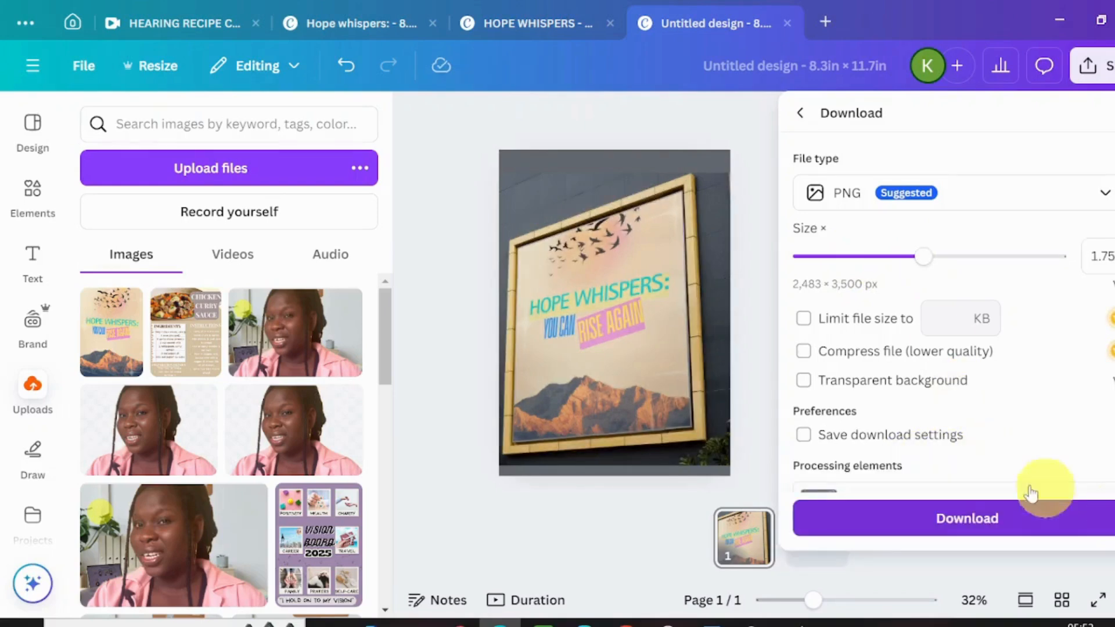
{"action": "left_click", "coordinate": [971, 517]}
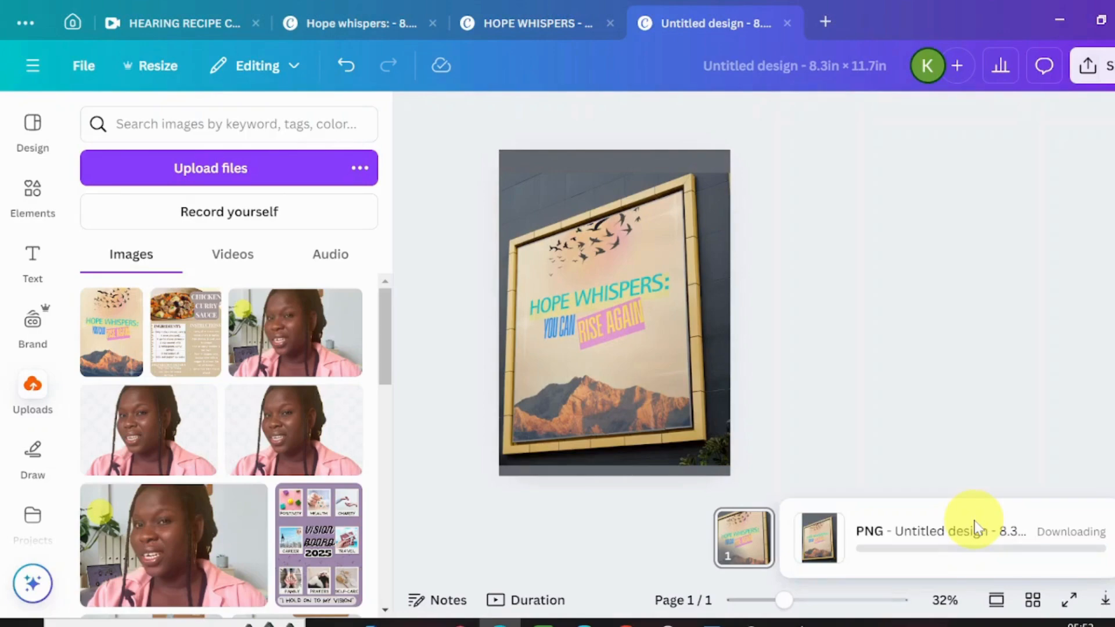